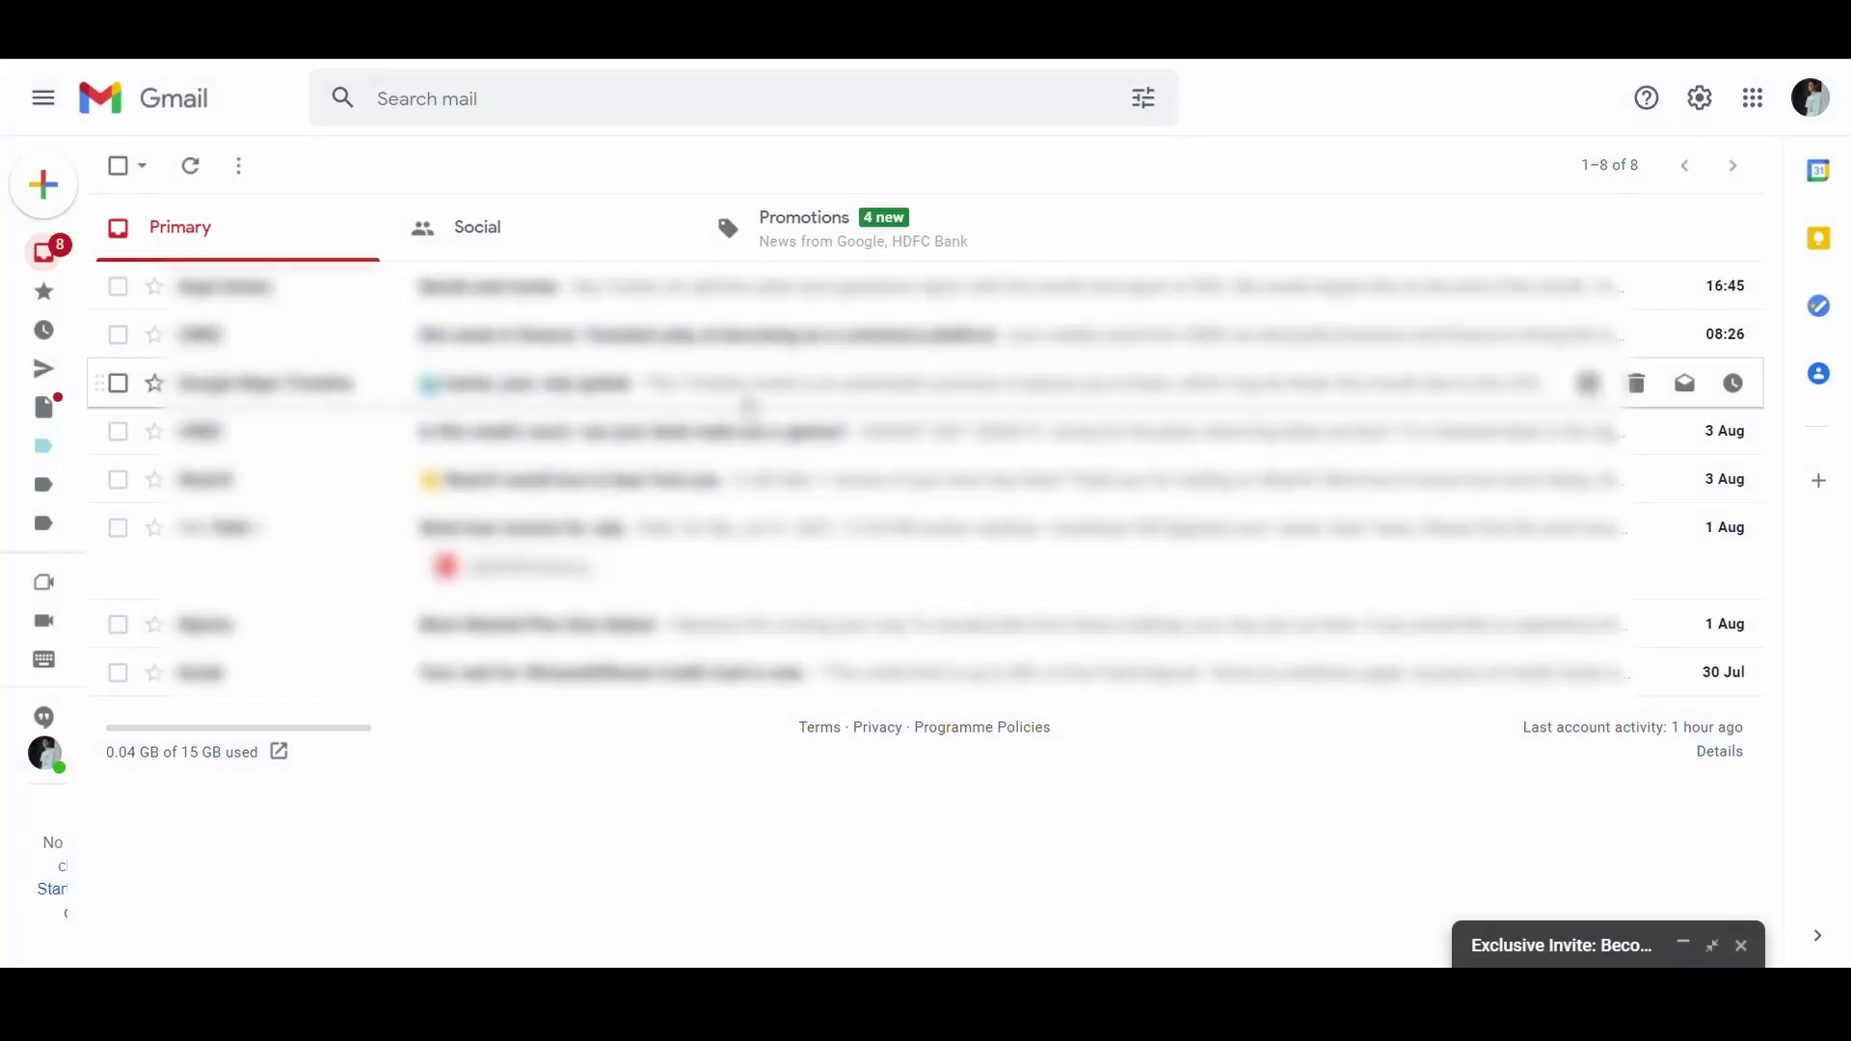
# Step: Enable Templates under Gmail's Advanced settings
pyautogui.click(1699, 97)
pyautogui.click(1503, 241)
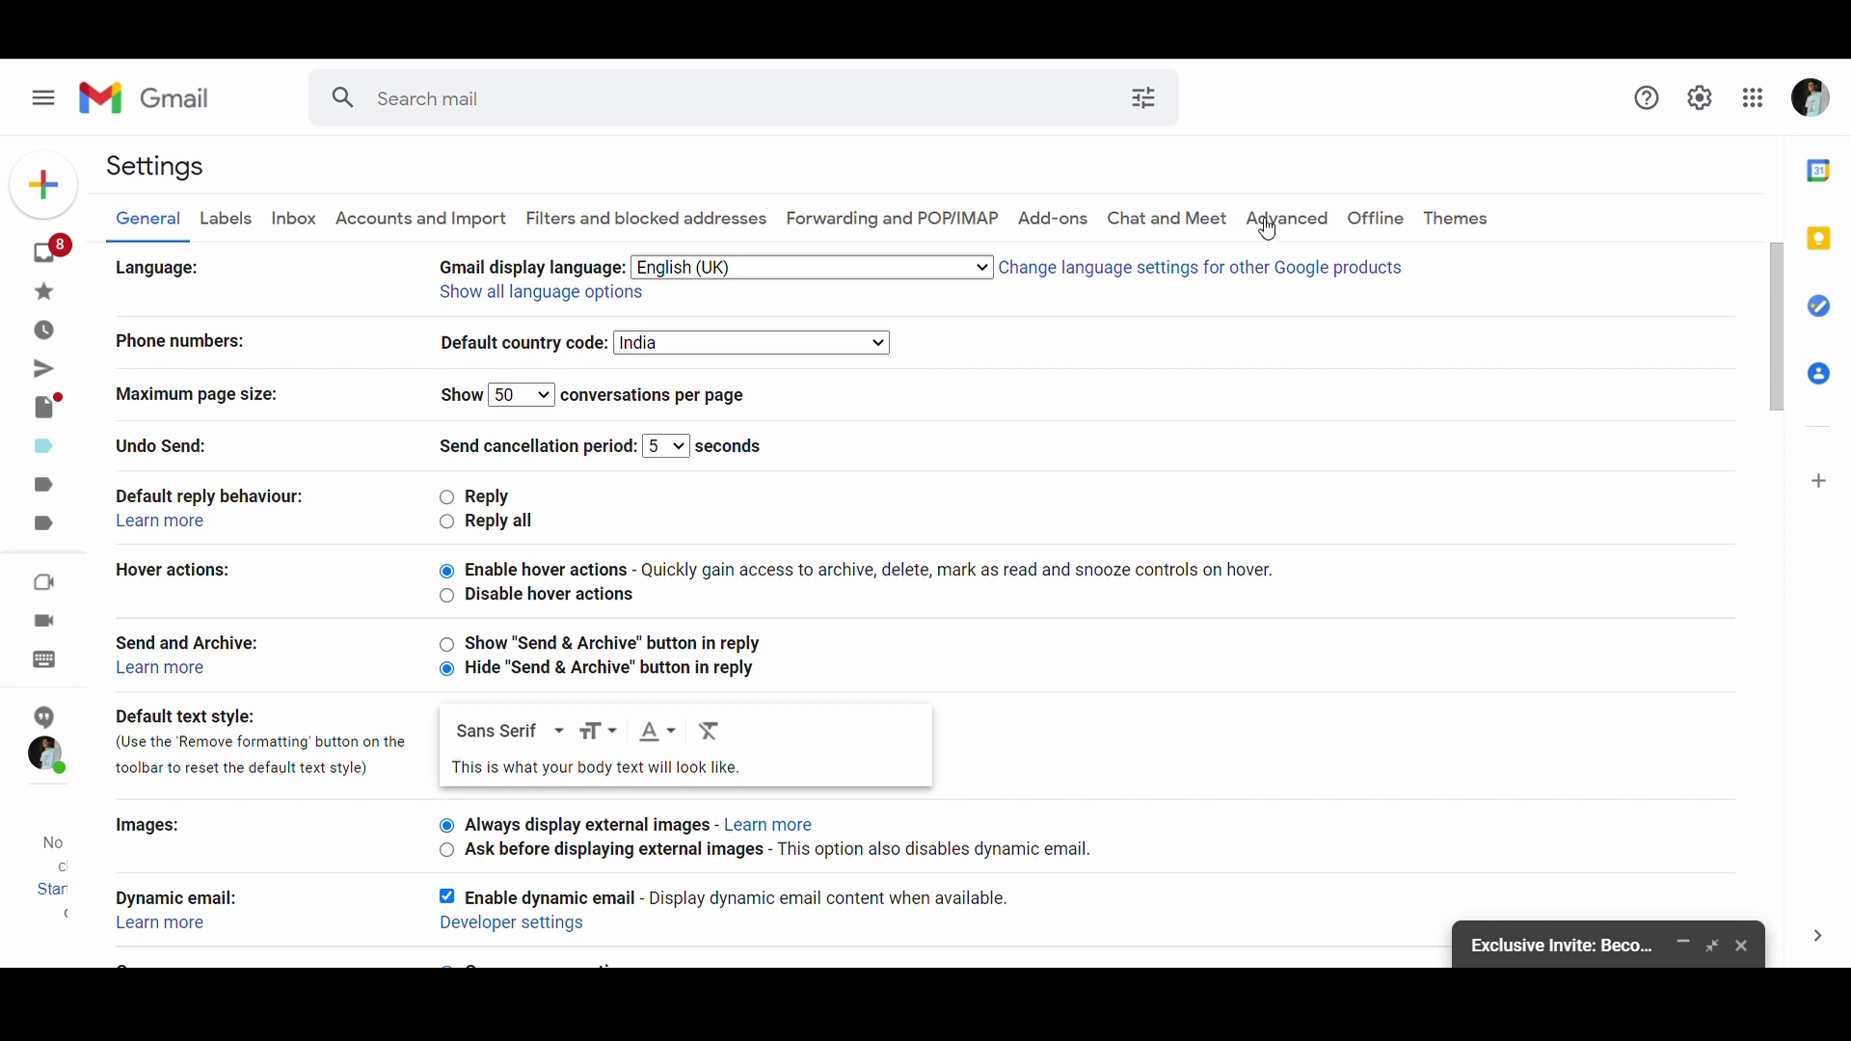
pyautogui.click(1273, 230)
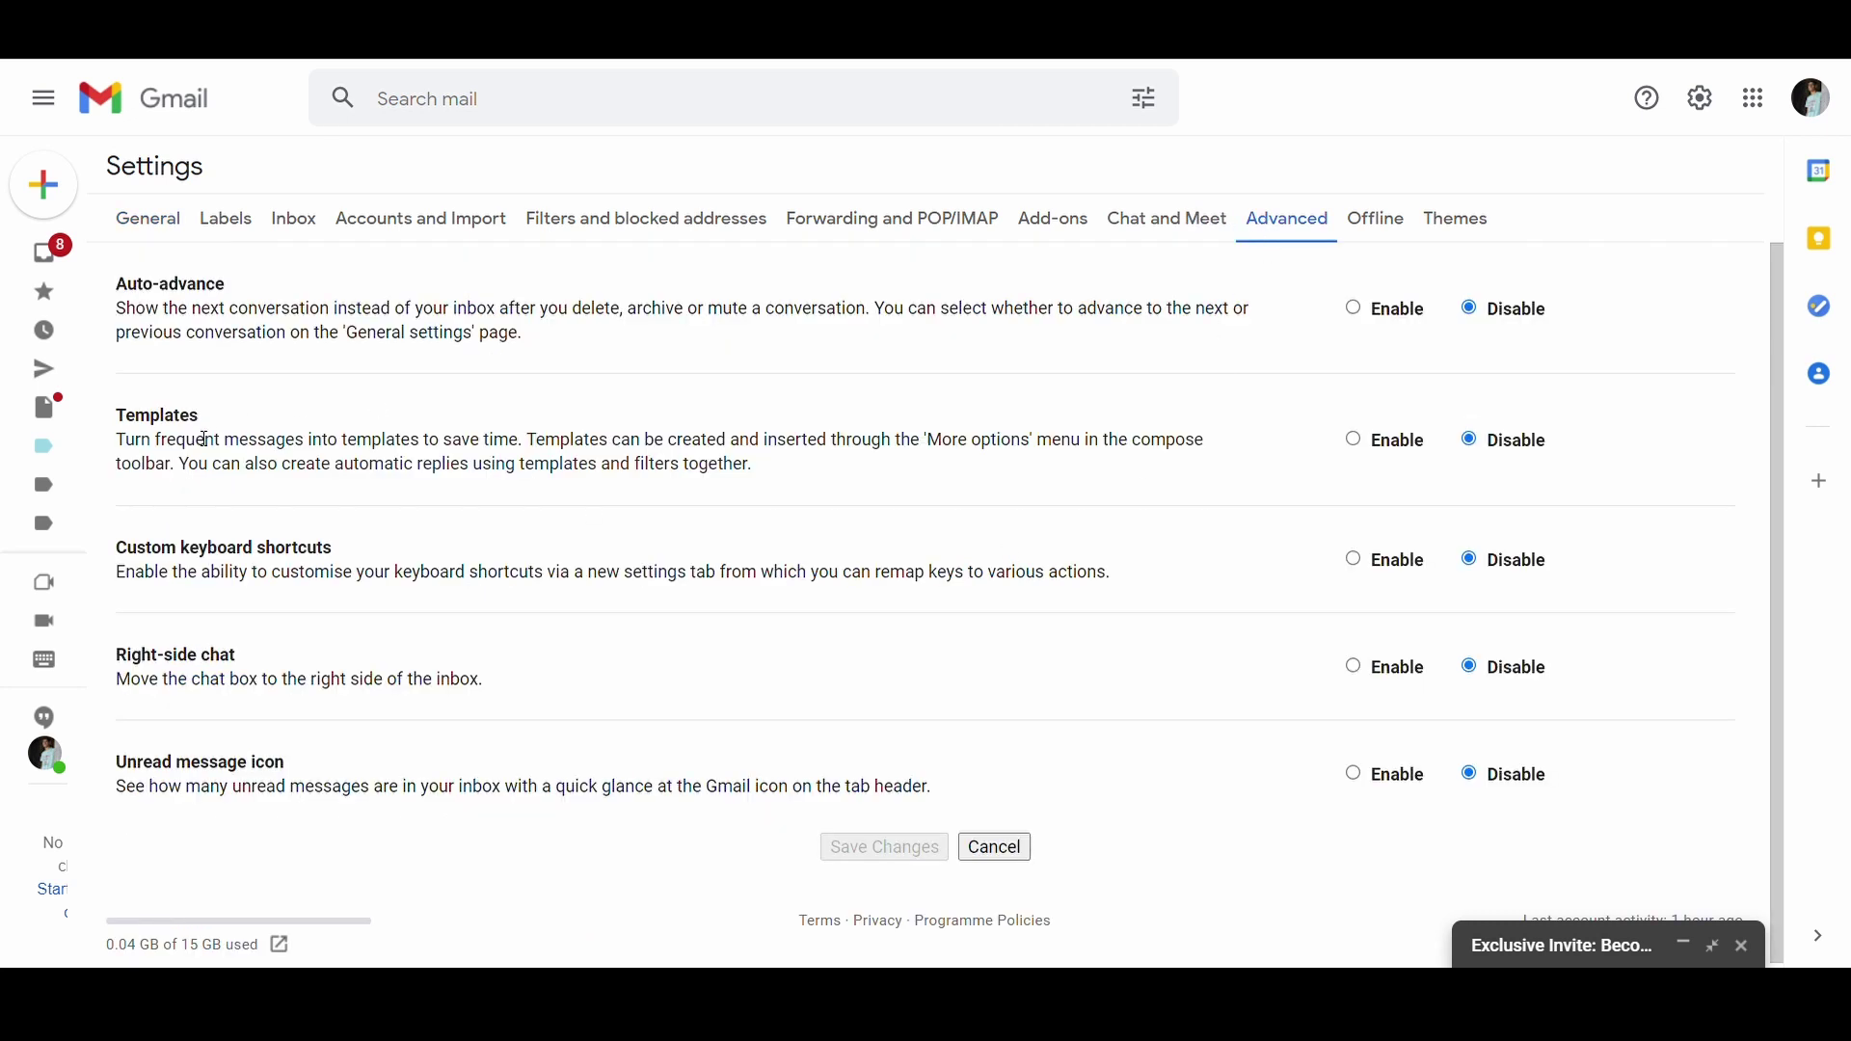
pyautogui.click(1359, 446)
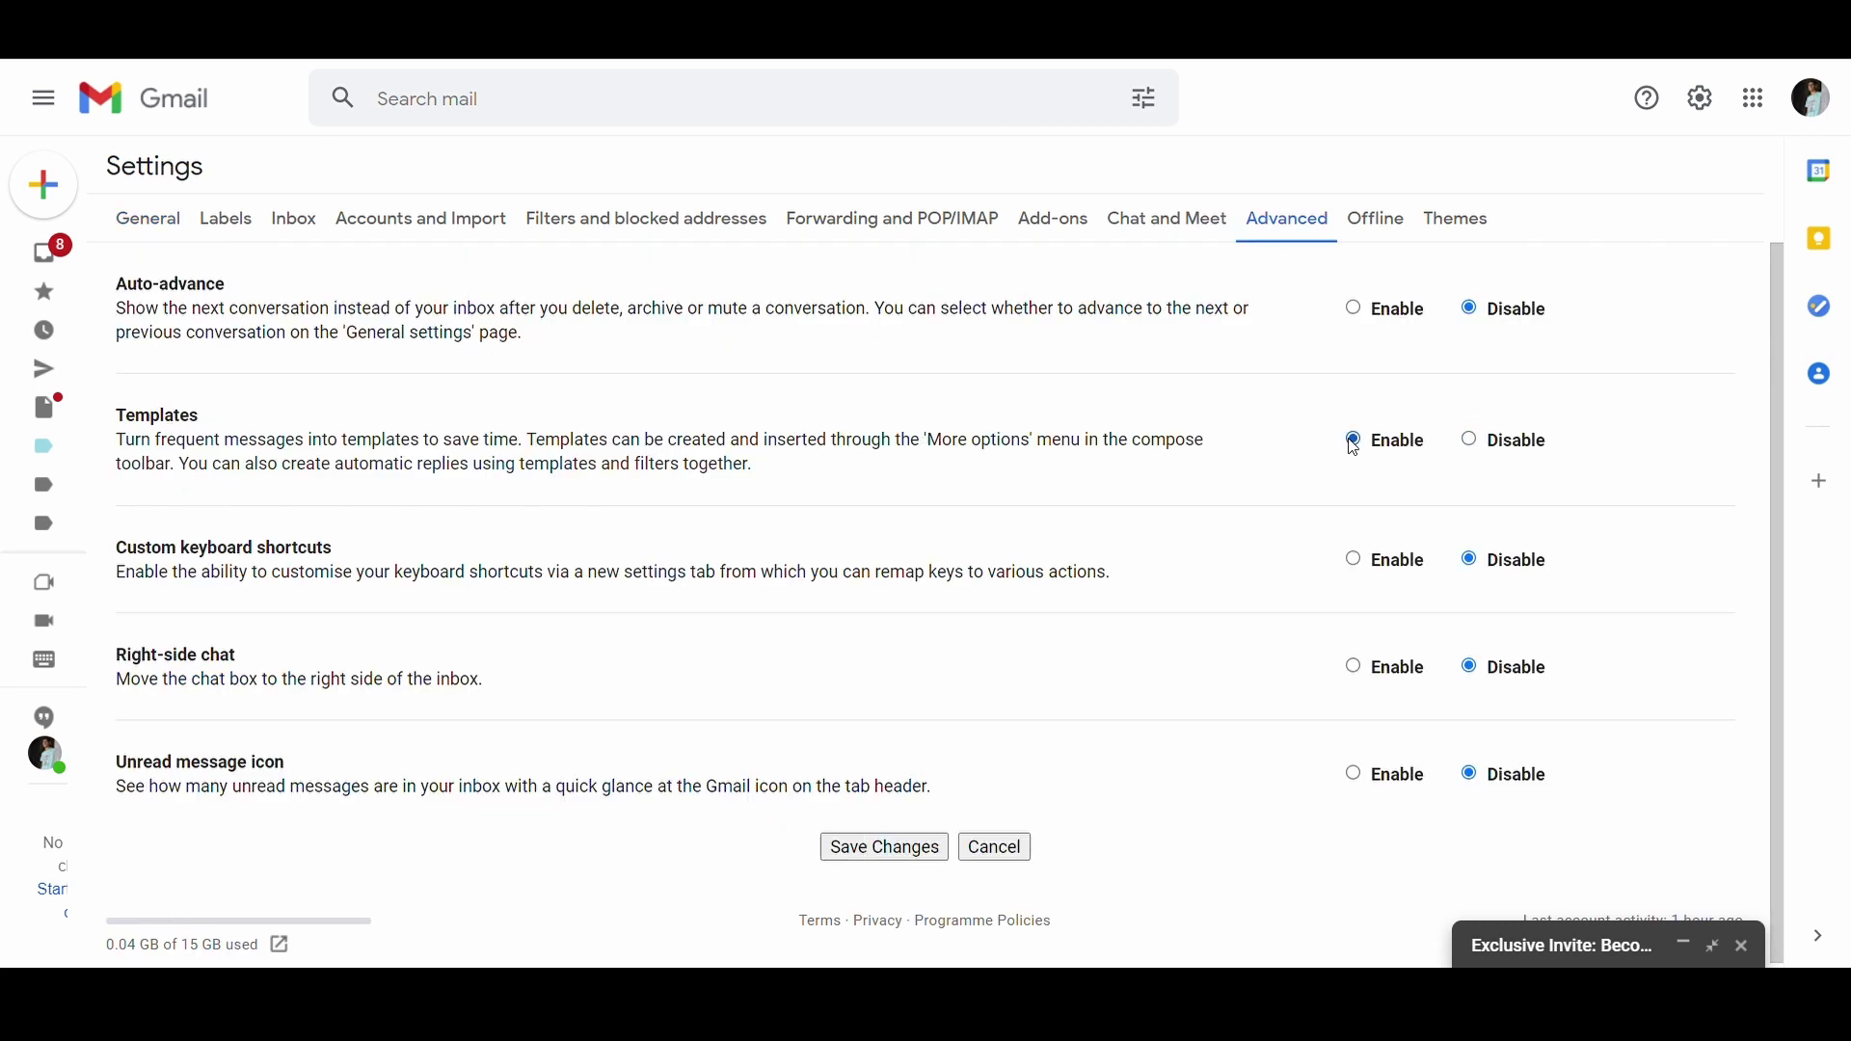
# Step: Save the settings, then save the composed pitch draft as a new template named 'Business pitch'
pyautogui.click(877, 849)
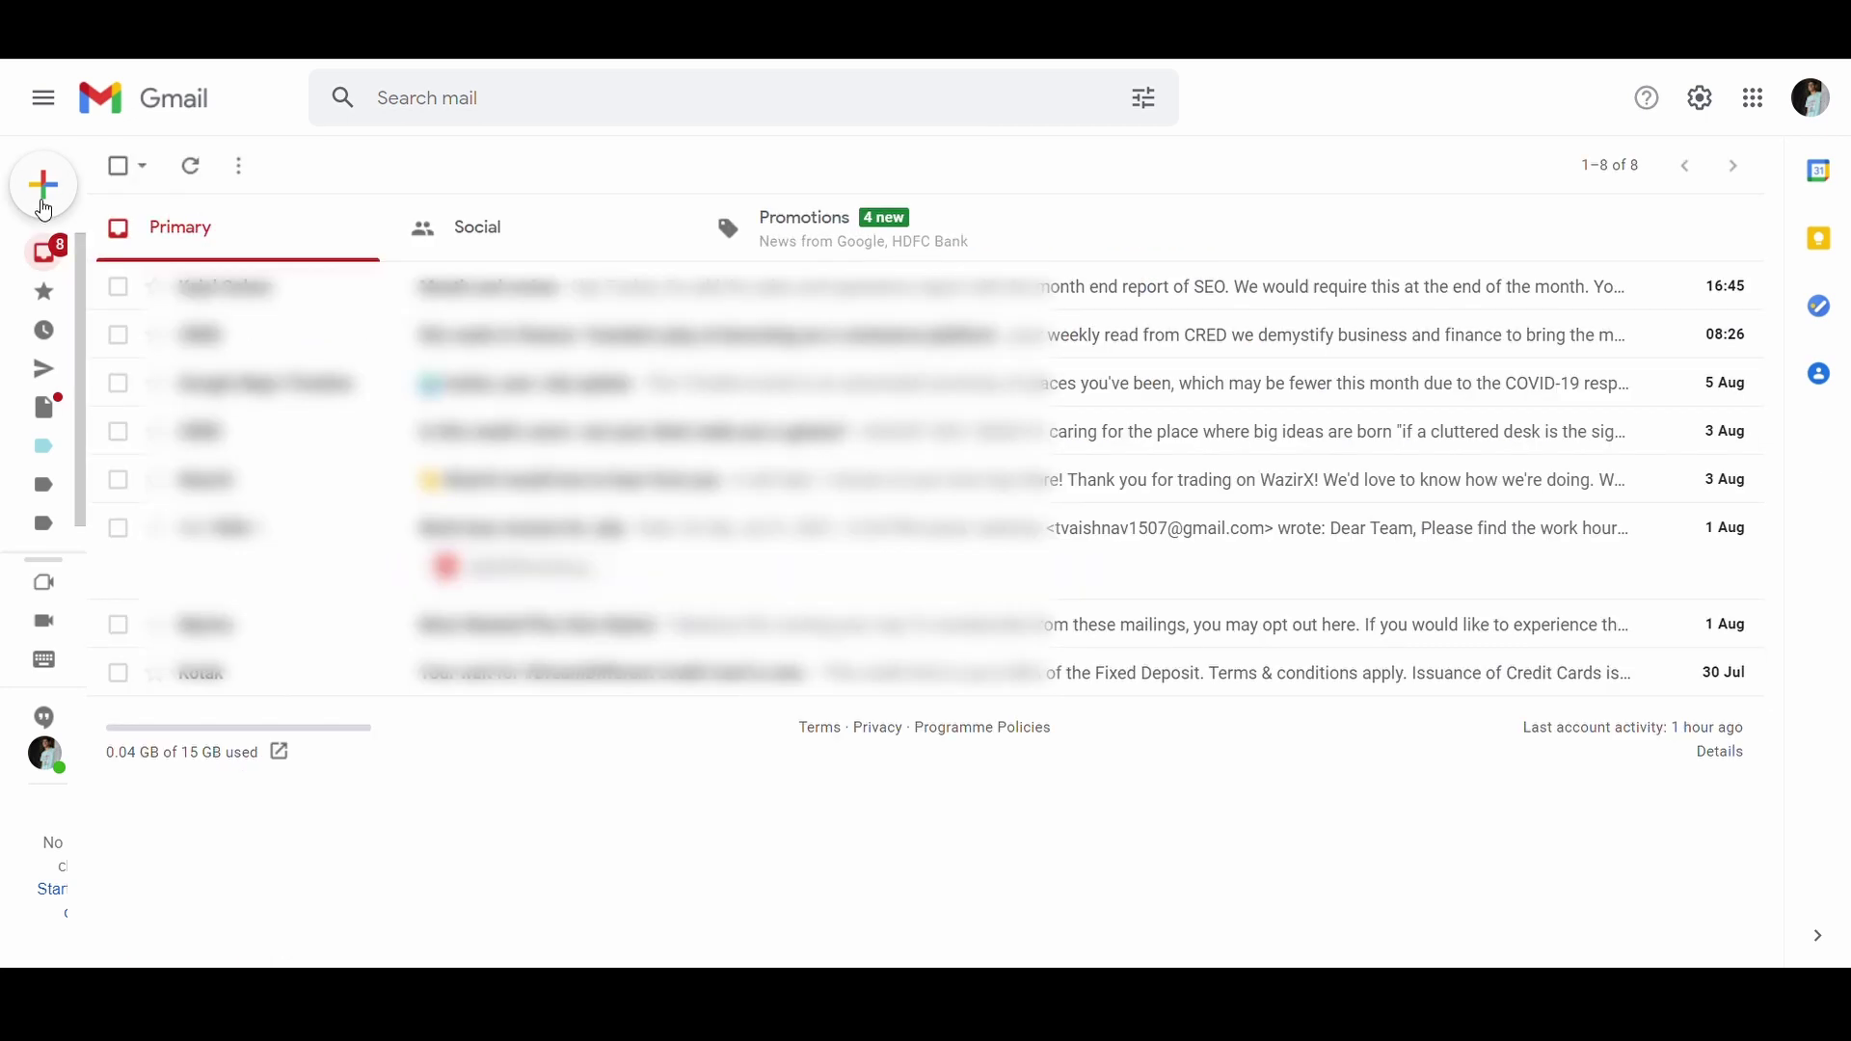
pyautogui.click(58, 202)
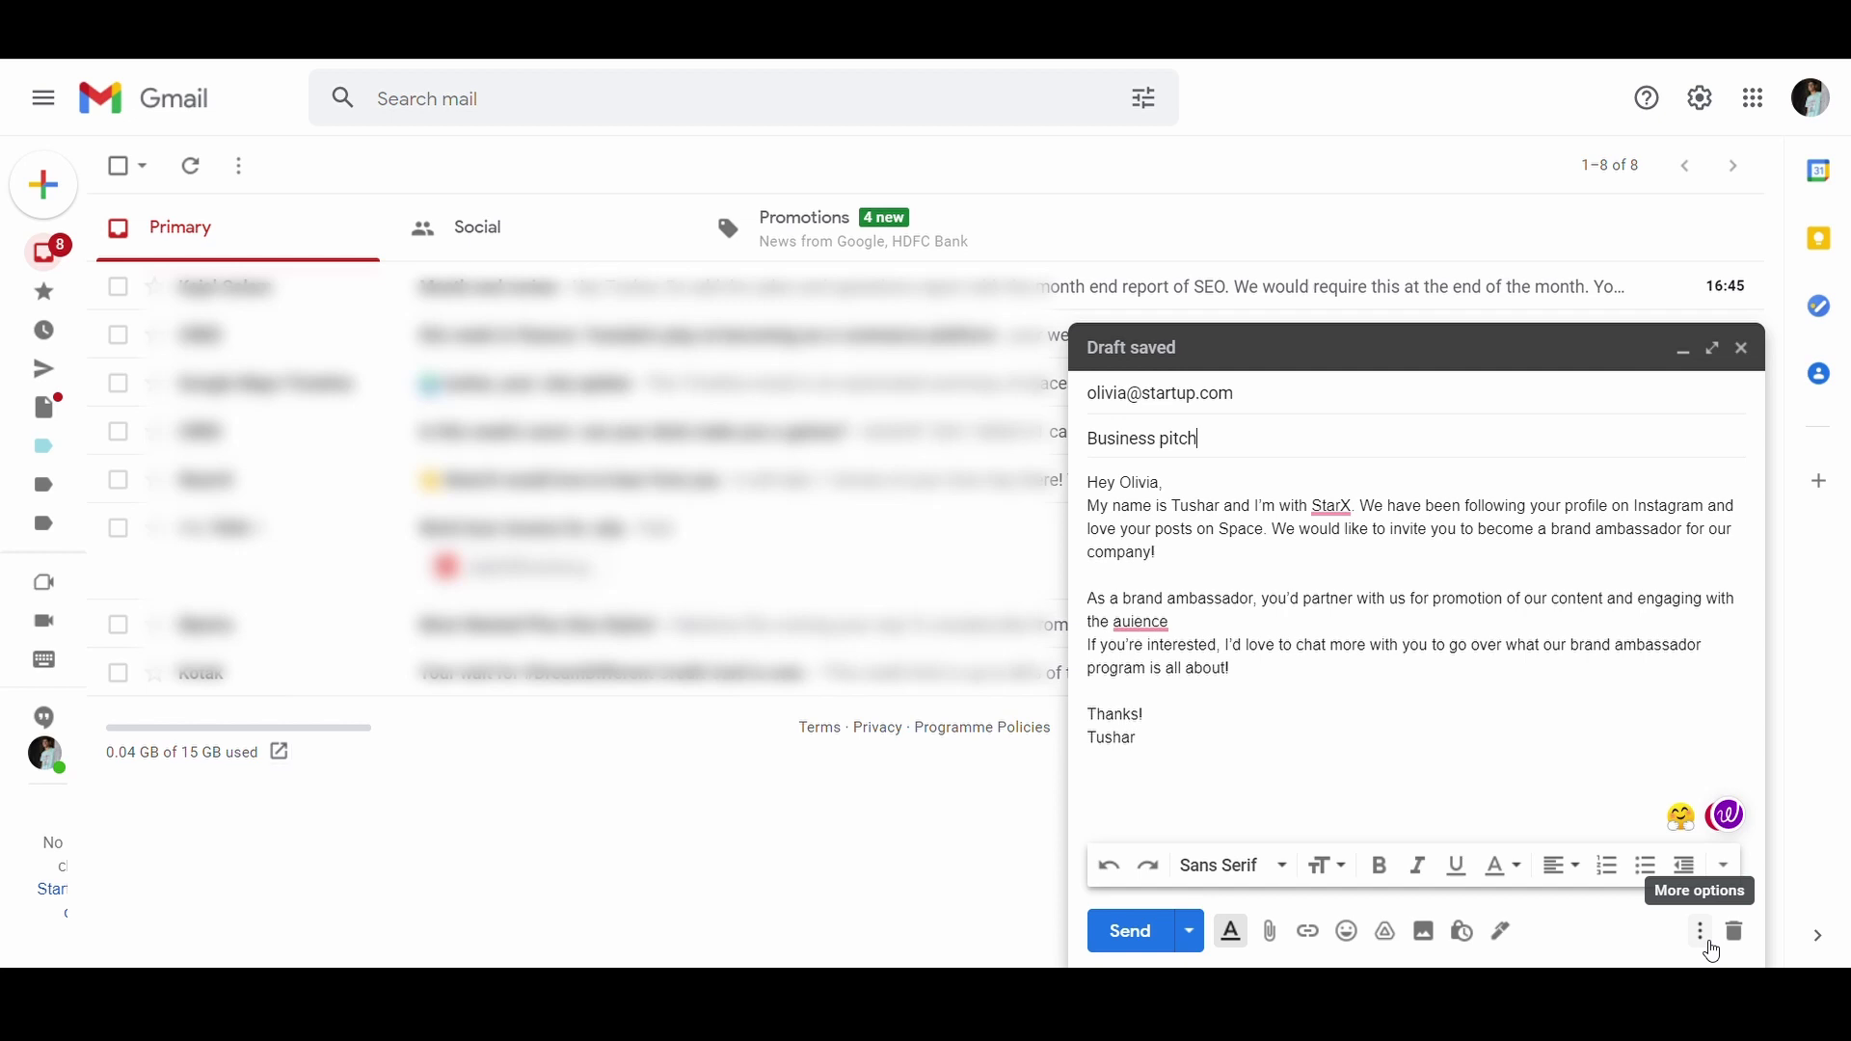
pyautogui.click(1708, 948)
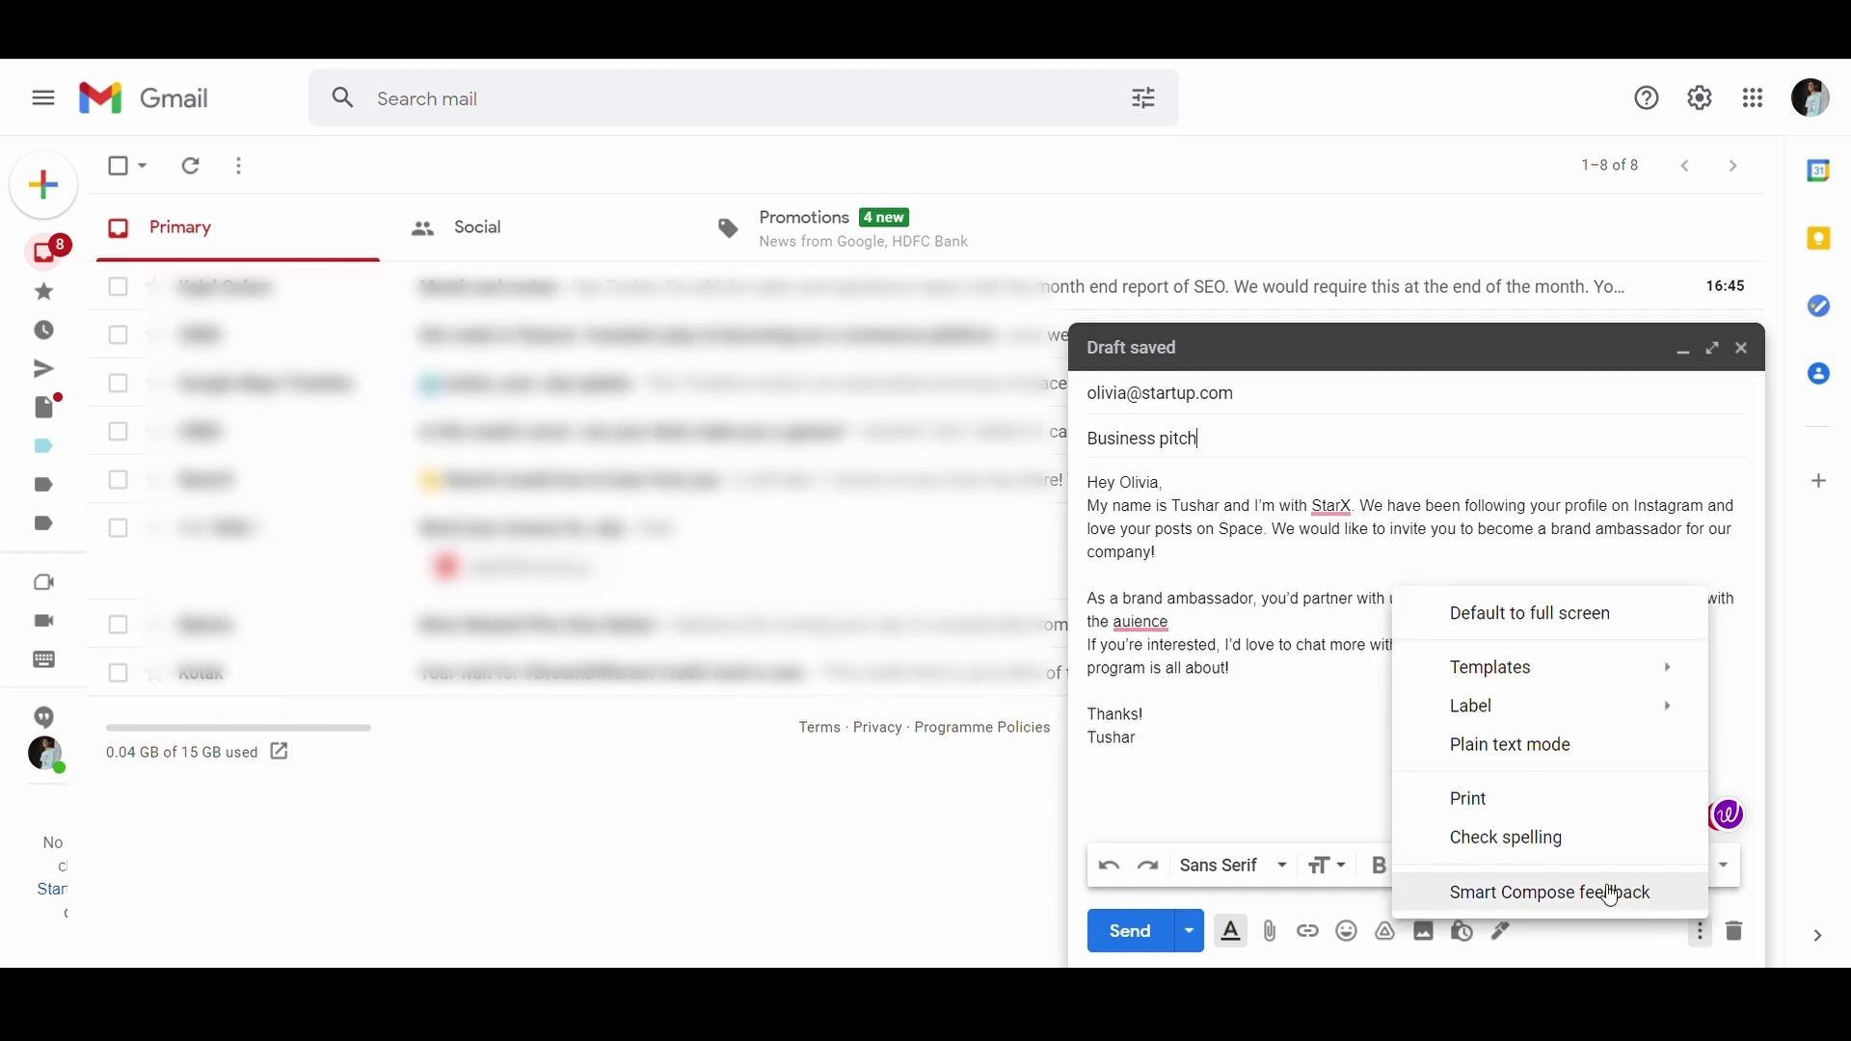
pyautogui.moveTo(1506, 688)
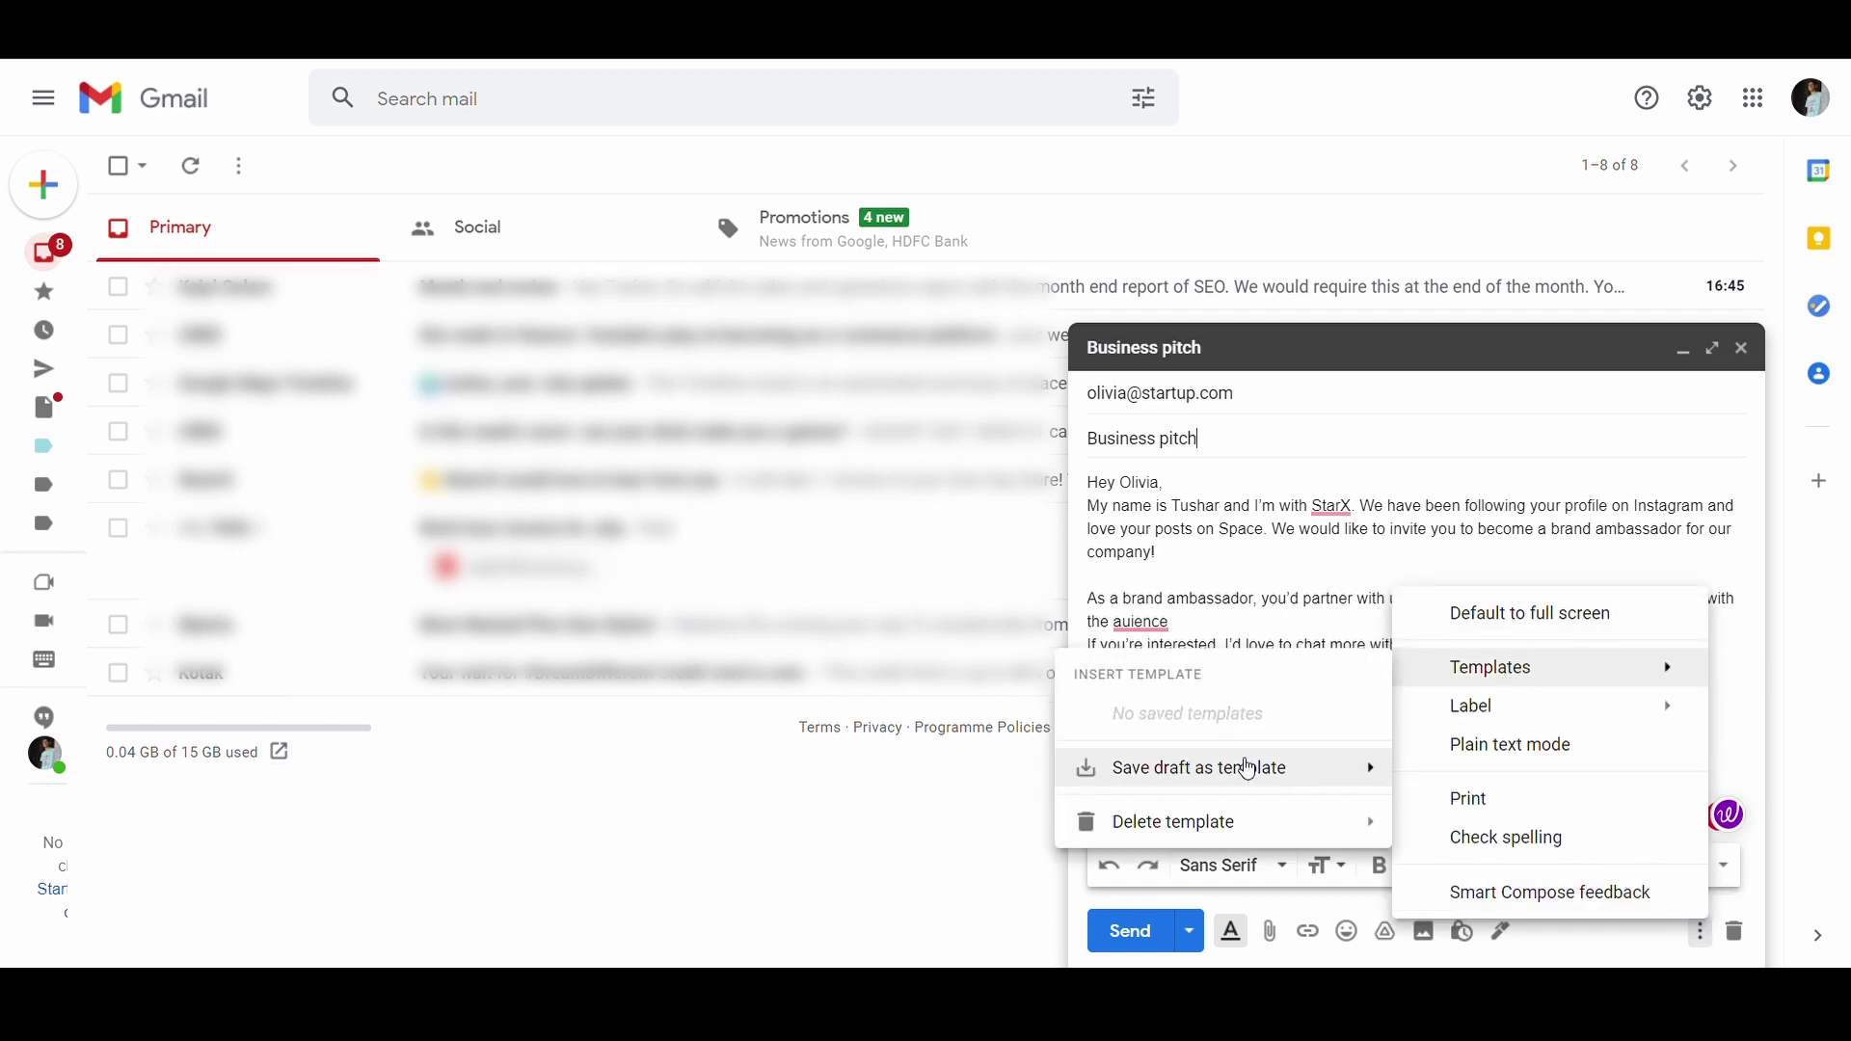
pyautogui.moveTo(1243, 771)
pyautogui.click(906, 867)
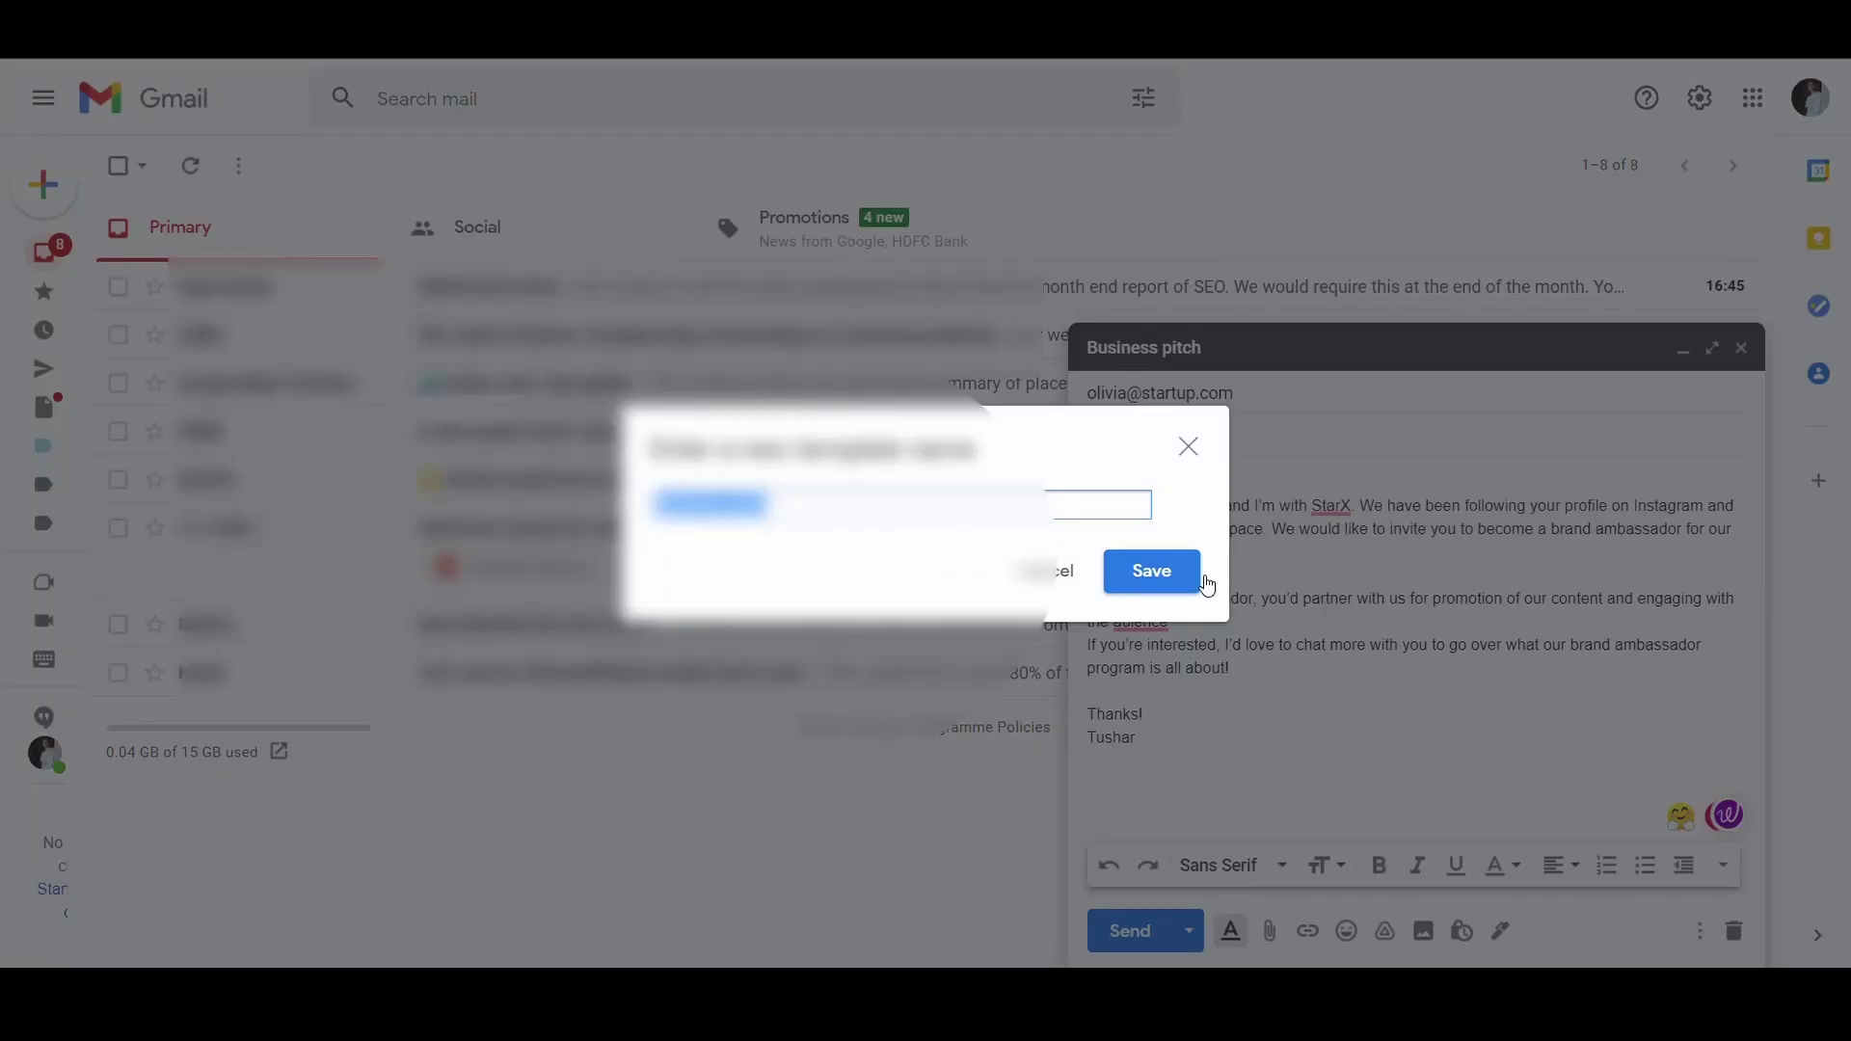
pyautogui.click(1151, 571)
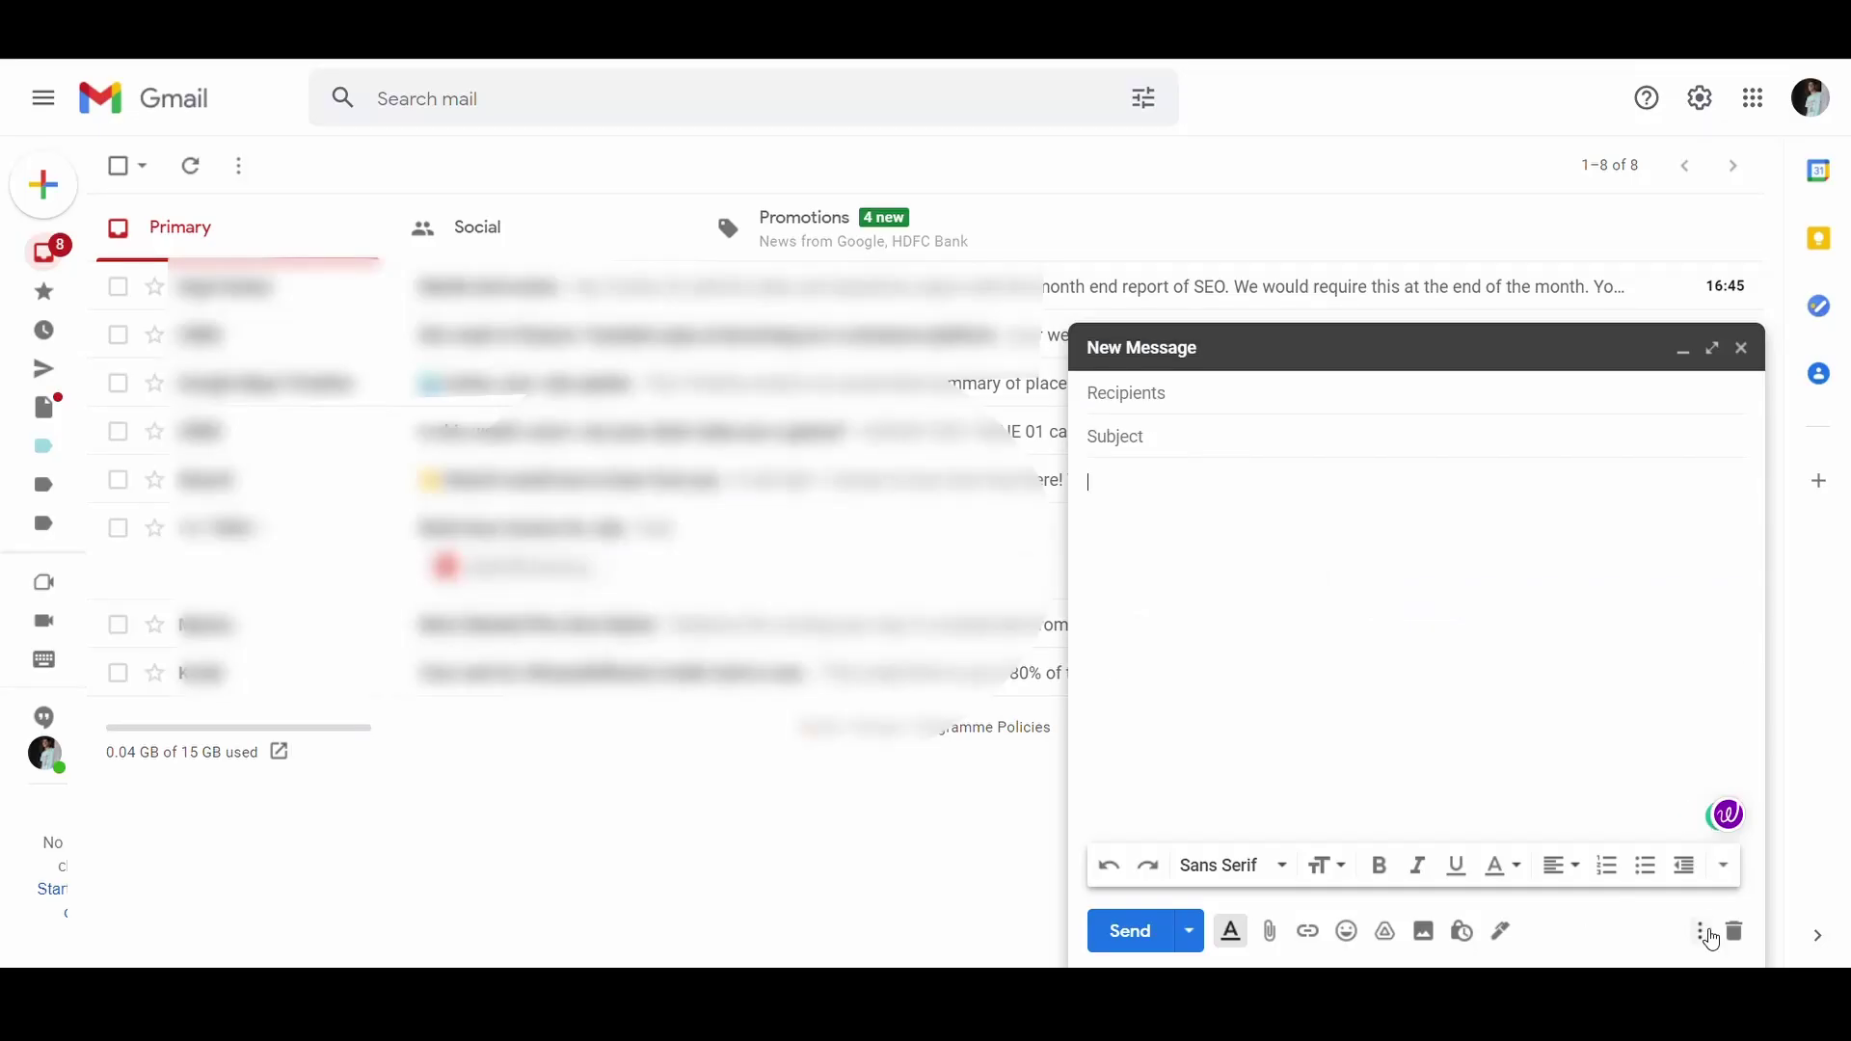
# Step: Insert the 'Business pitch' template into the new message
pyautogui.click(1700, 932)
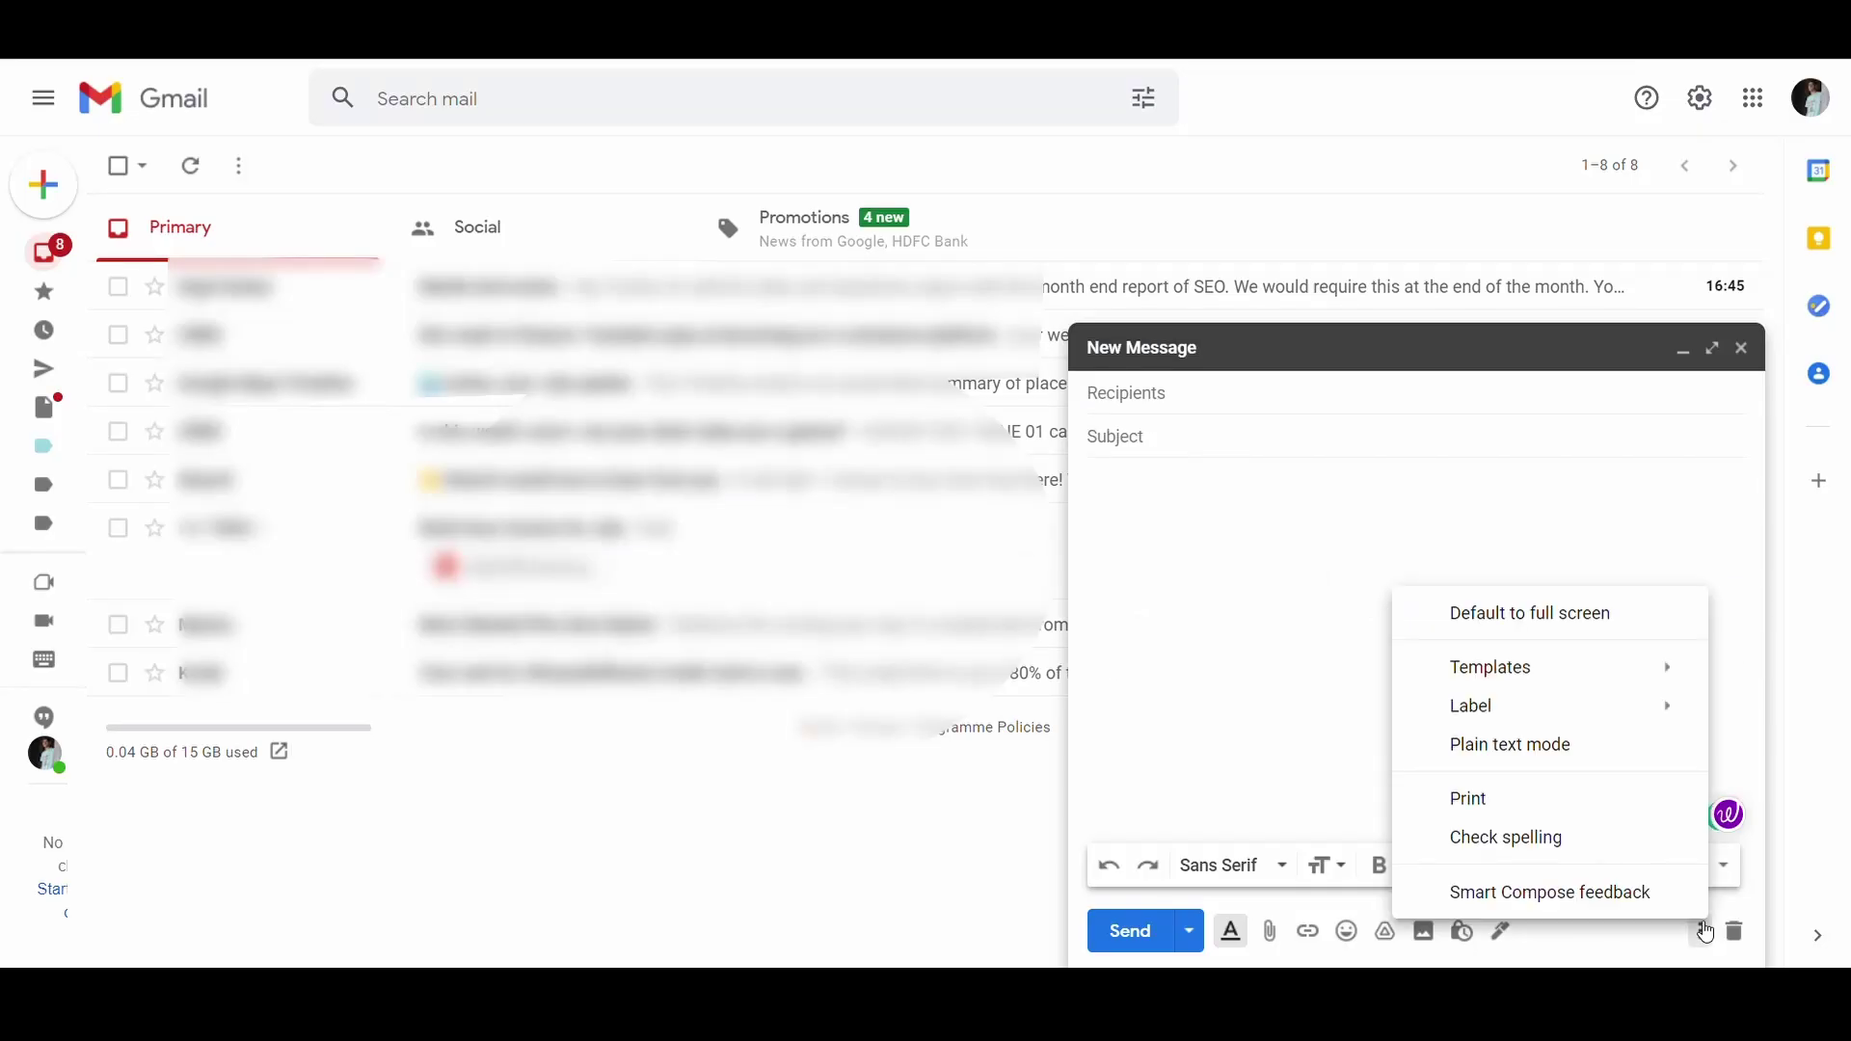
pyautogui.moveTo(1603, 669)
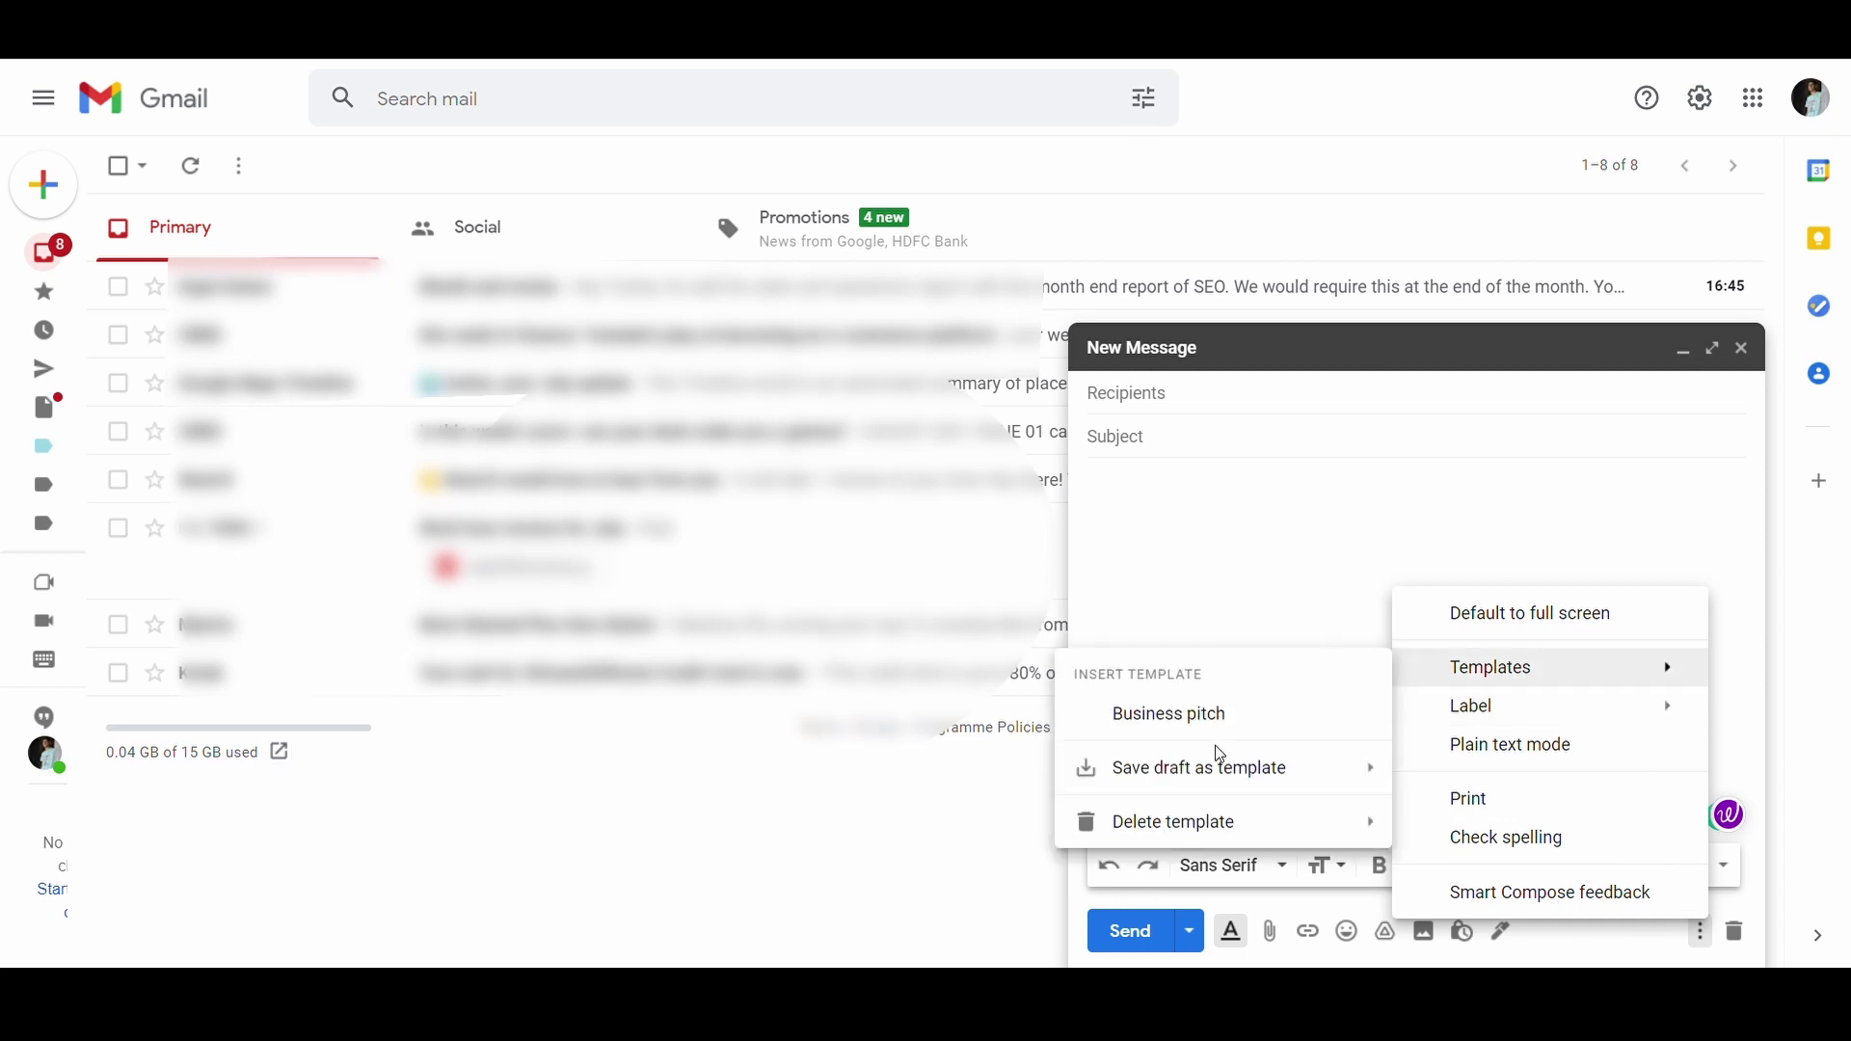
pyautogui.click(1215, 729)
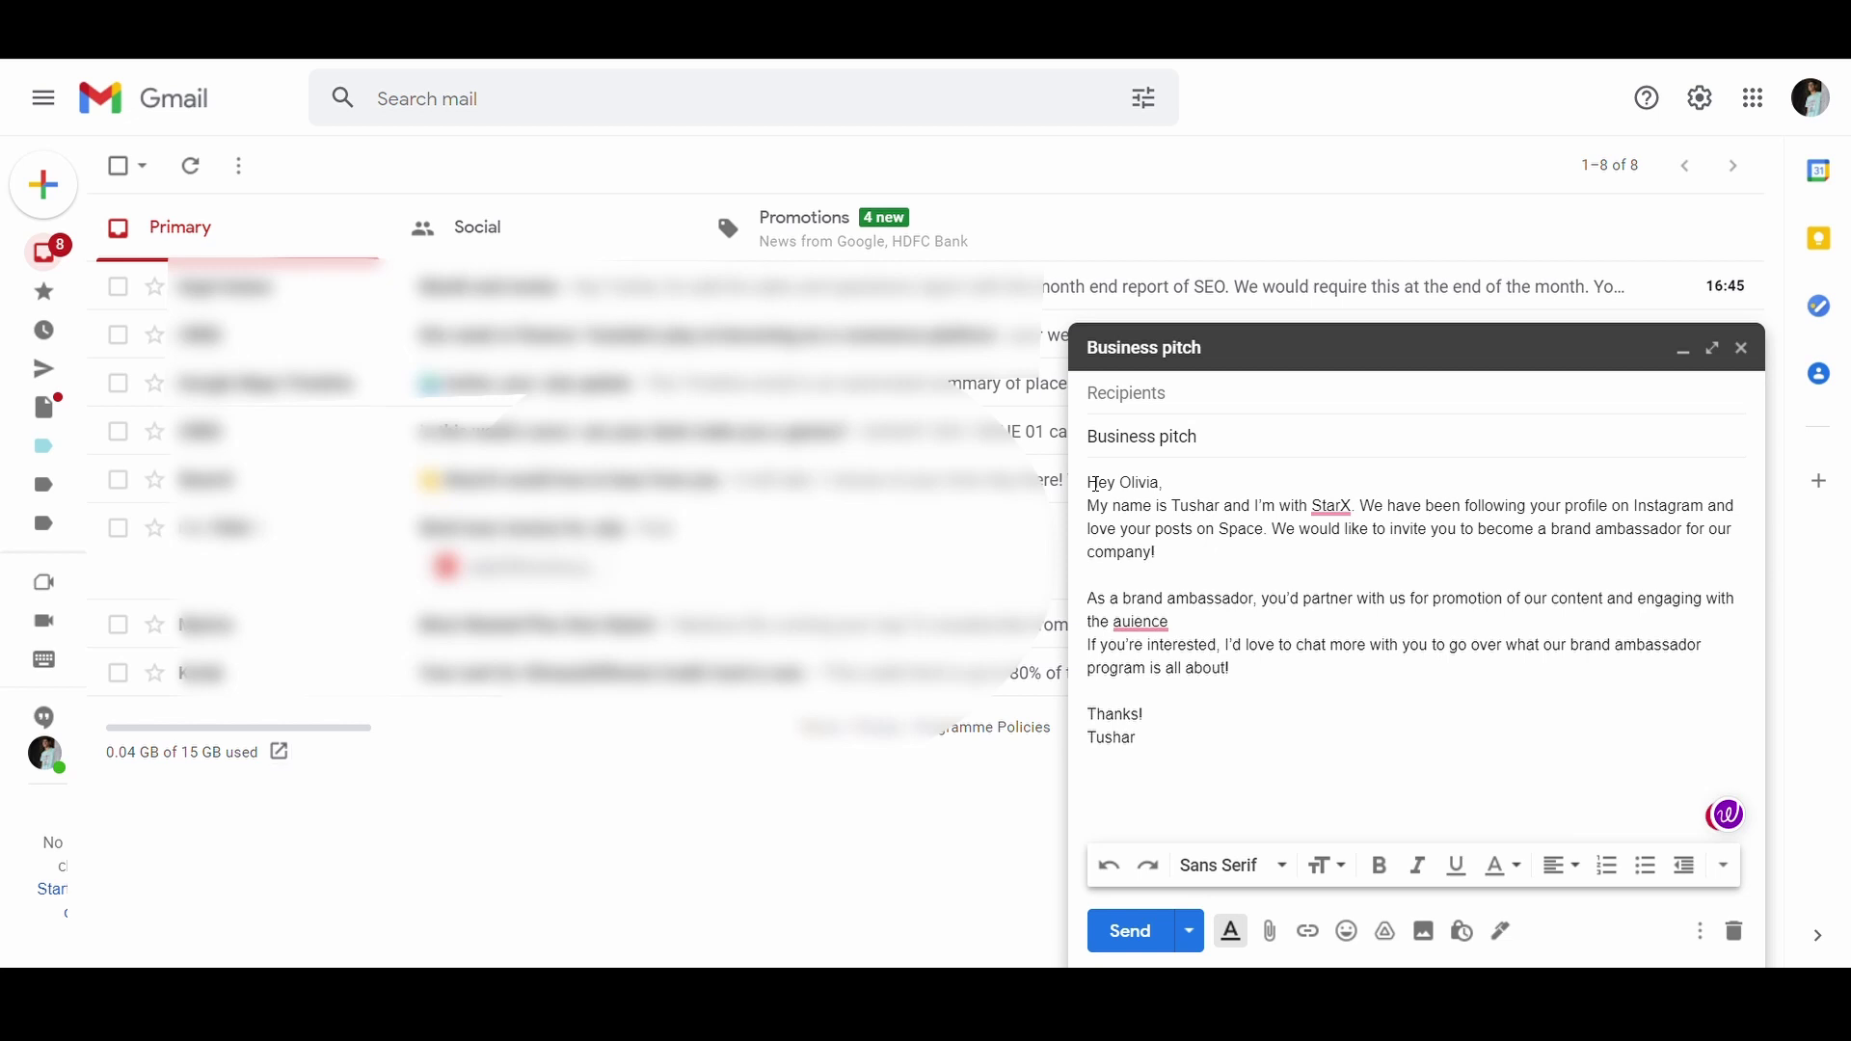
# Step: Review the draft's recipient, subject 'All the best for your product pitch today!' and signed body
pyautogui.click(1321, 674)
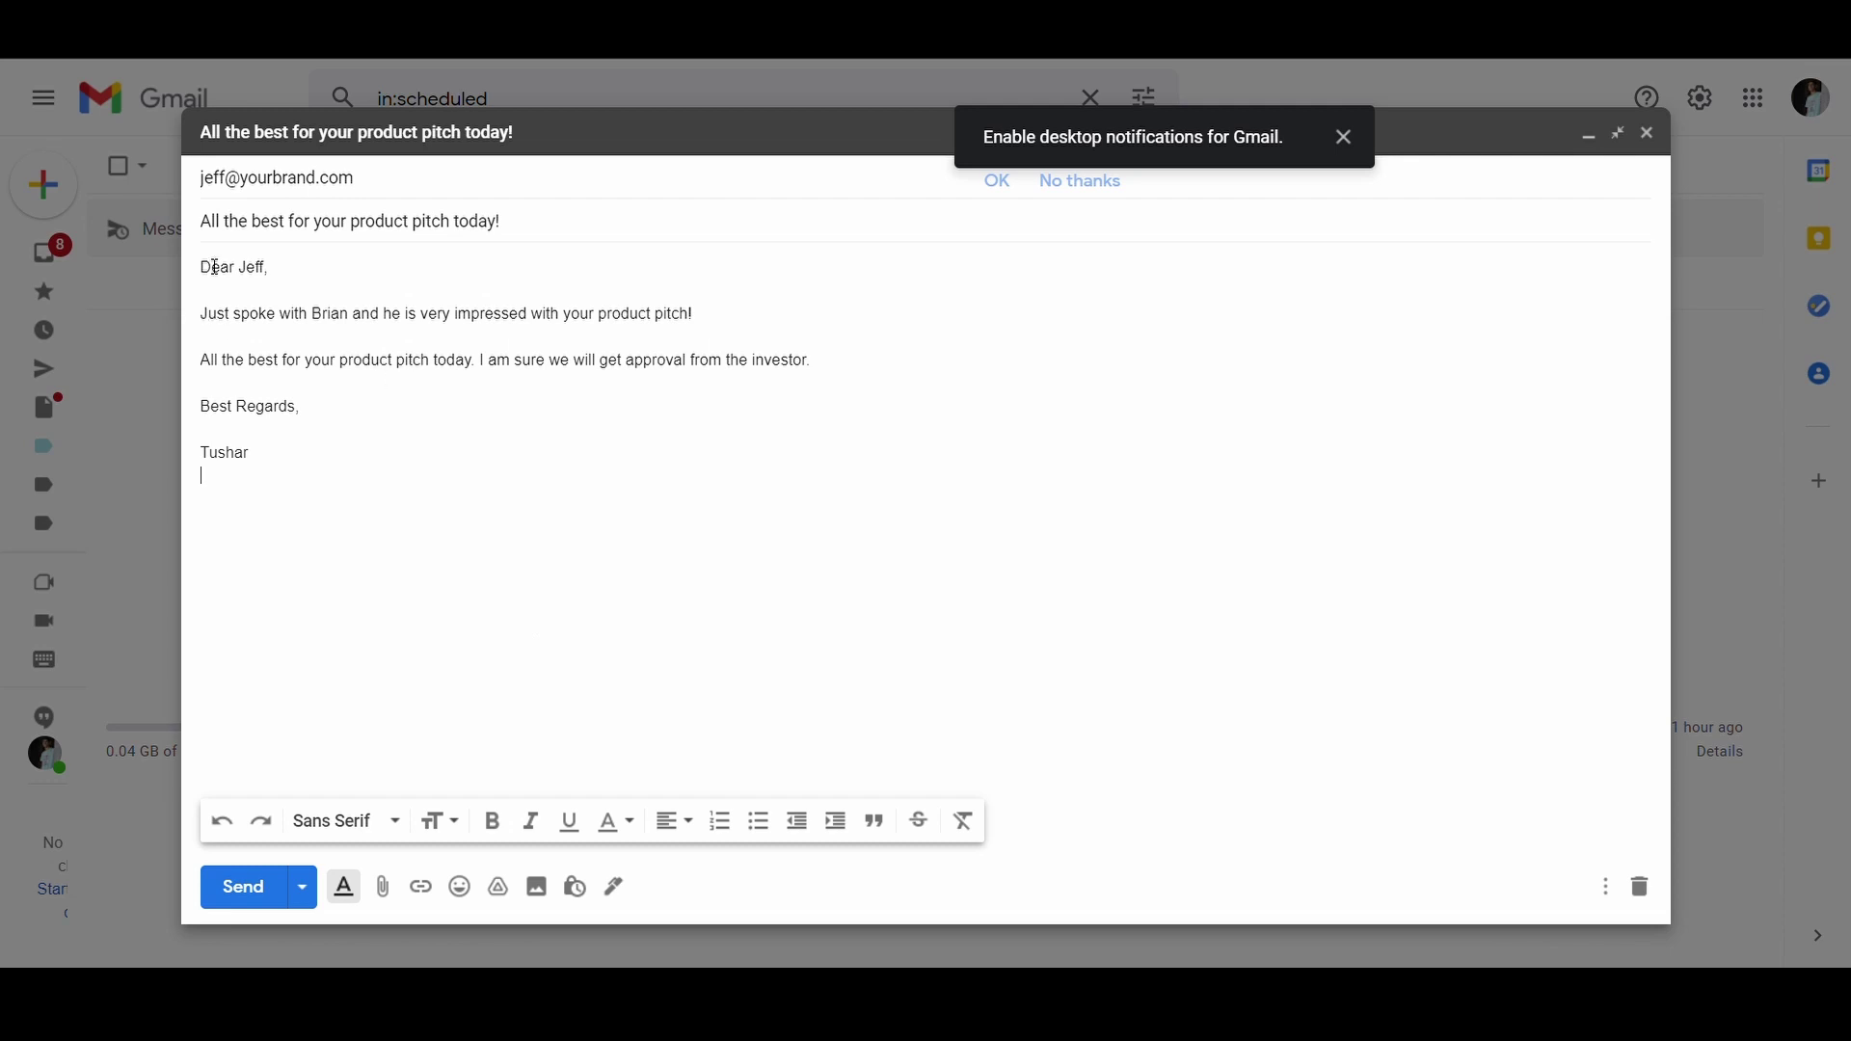
pyautogui.moveTo(204, 194); pyautogui.dragTo(345, 206)
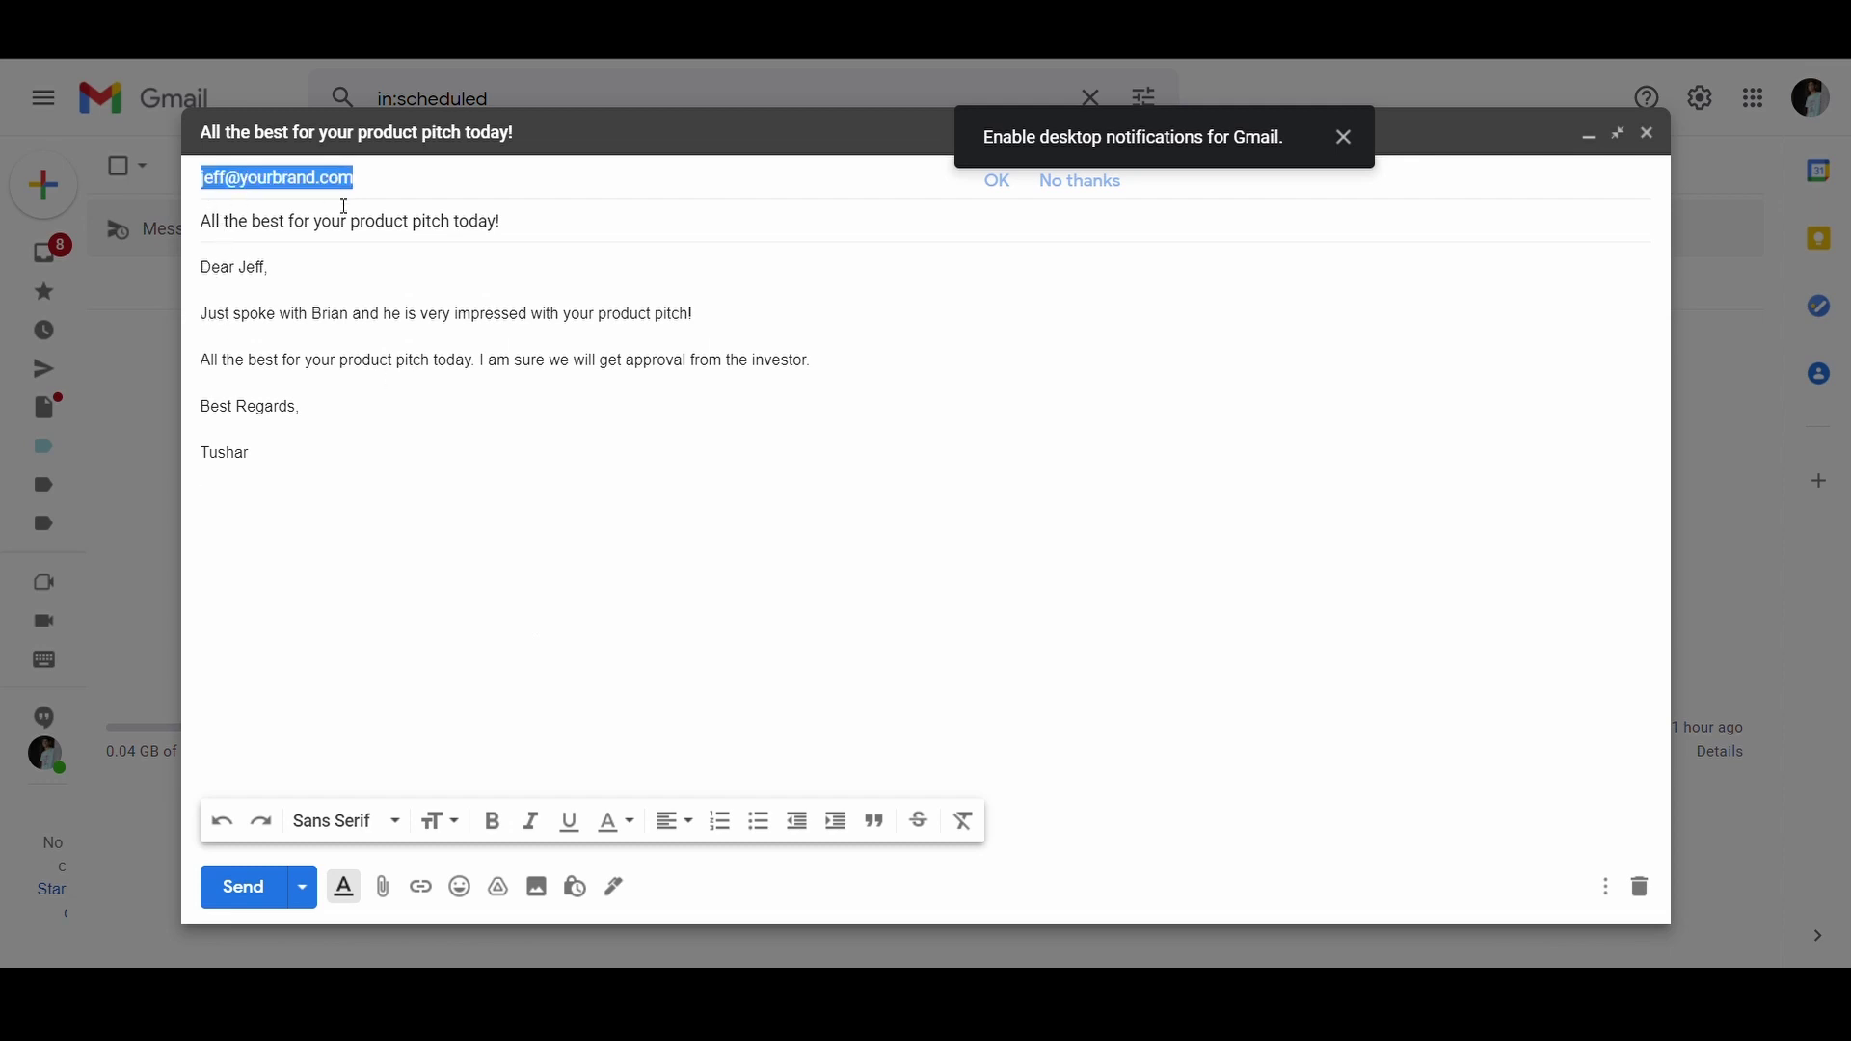
pyautogui.tripleClick(372, 230)
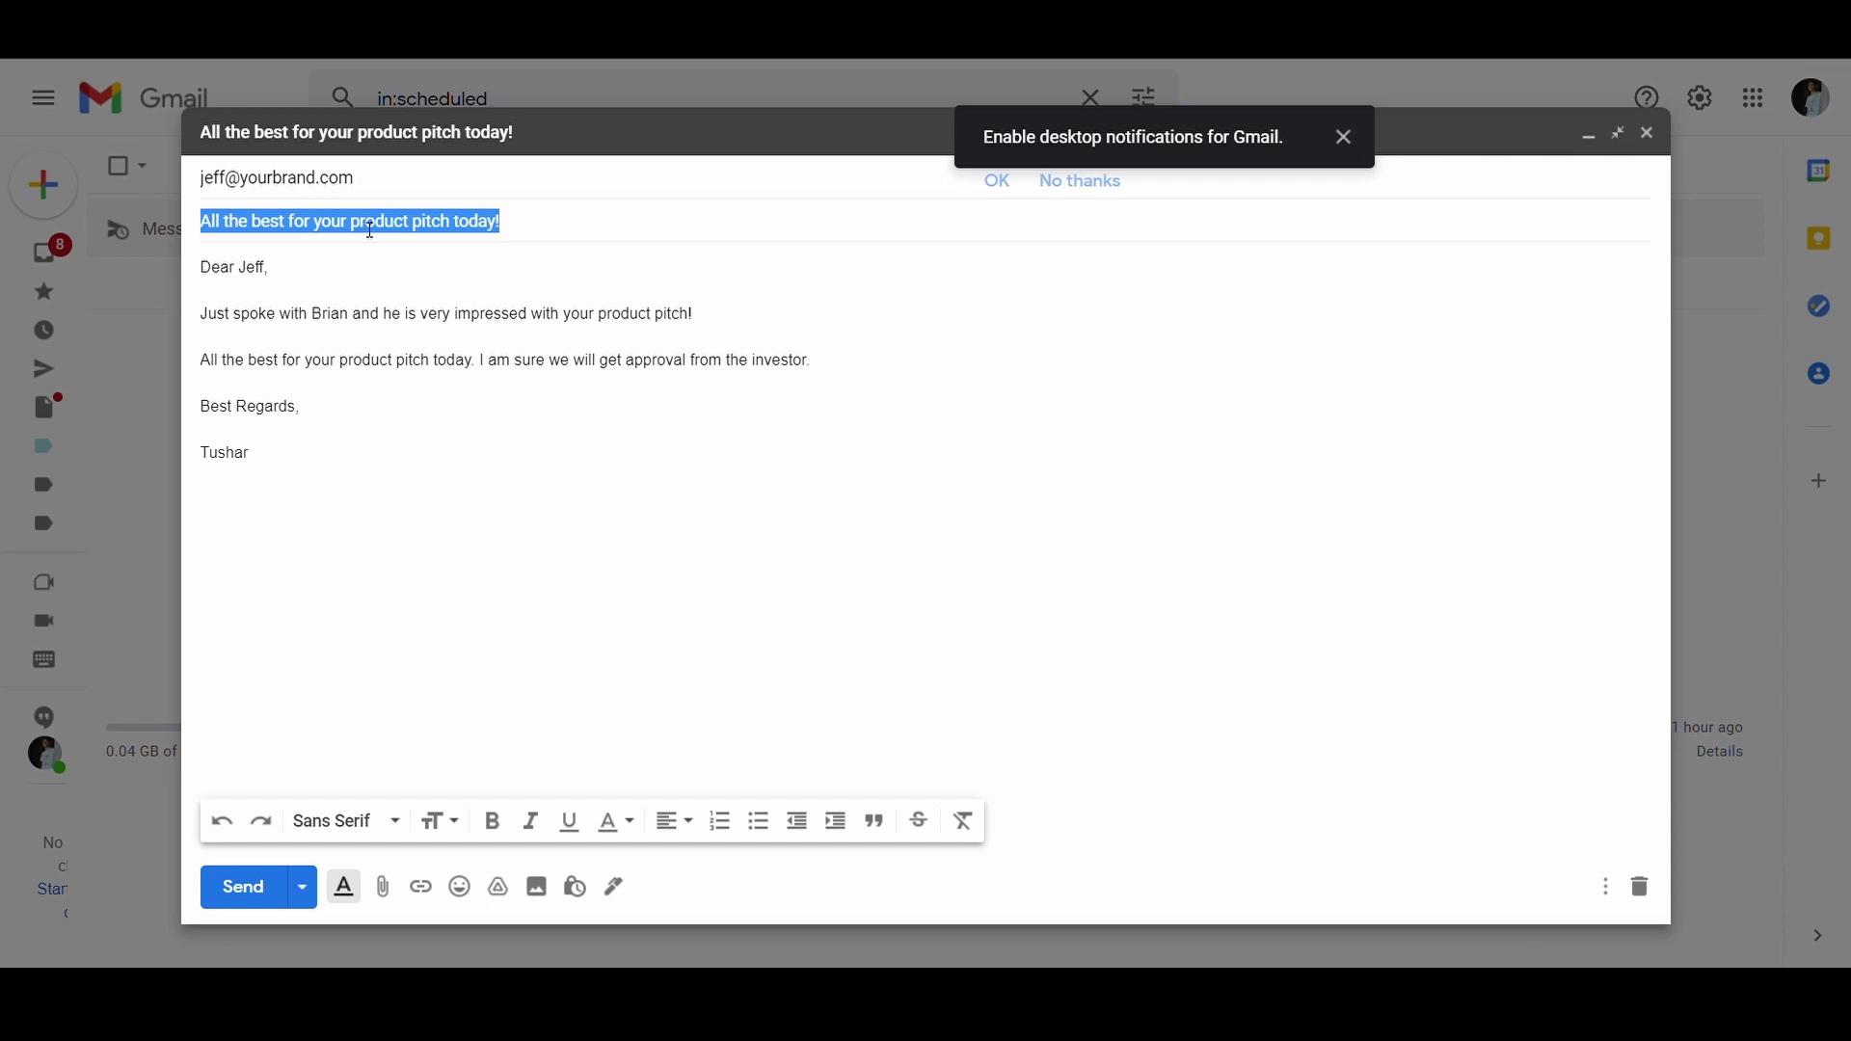
pyautogui.click(474, 430)
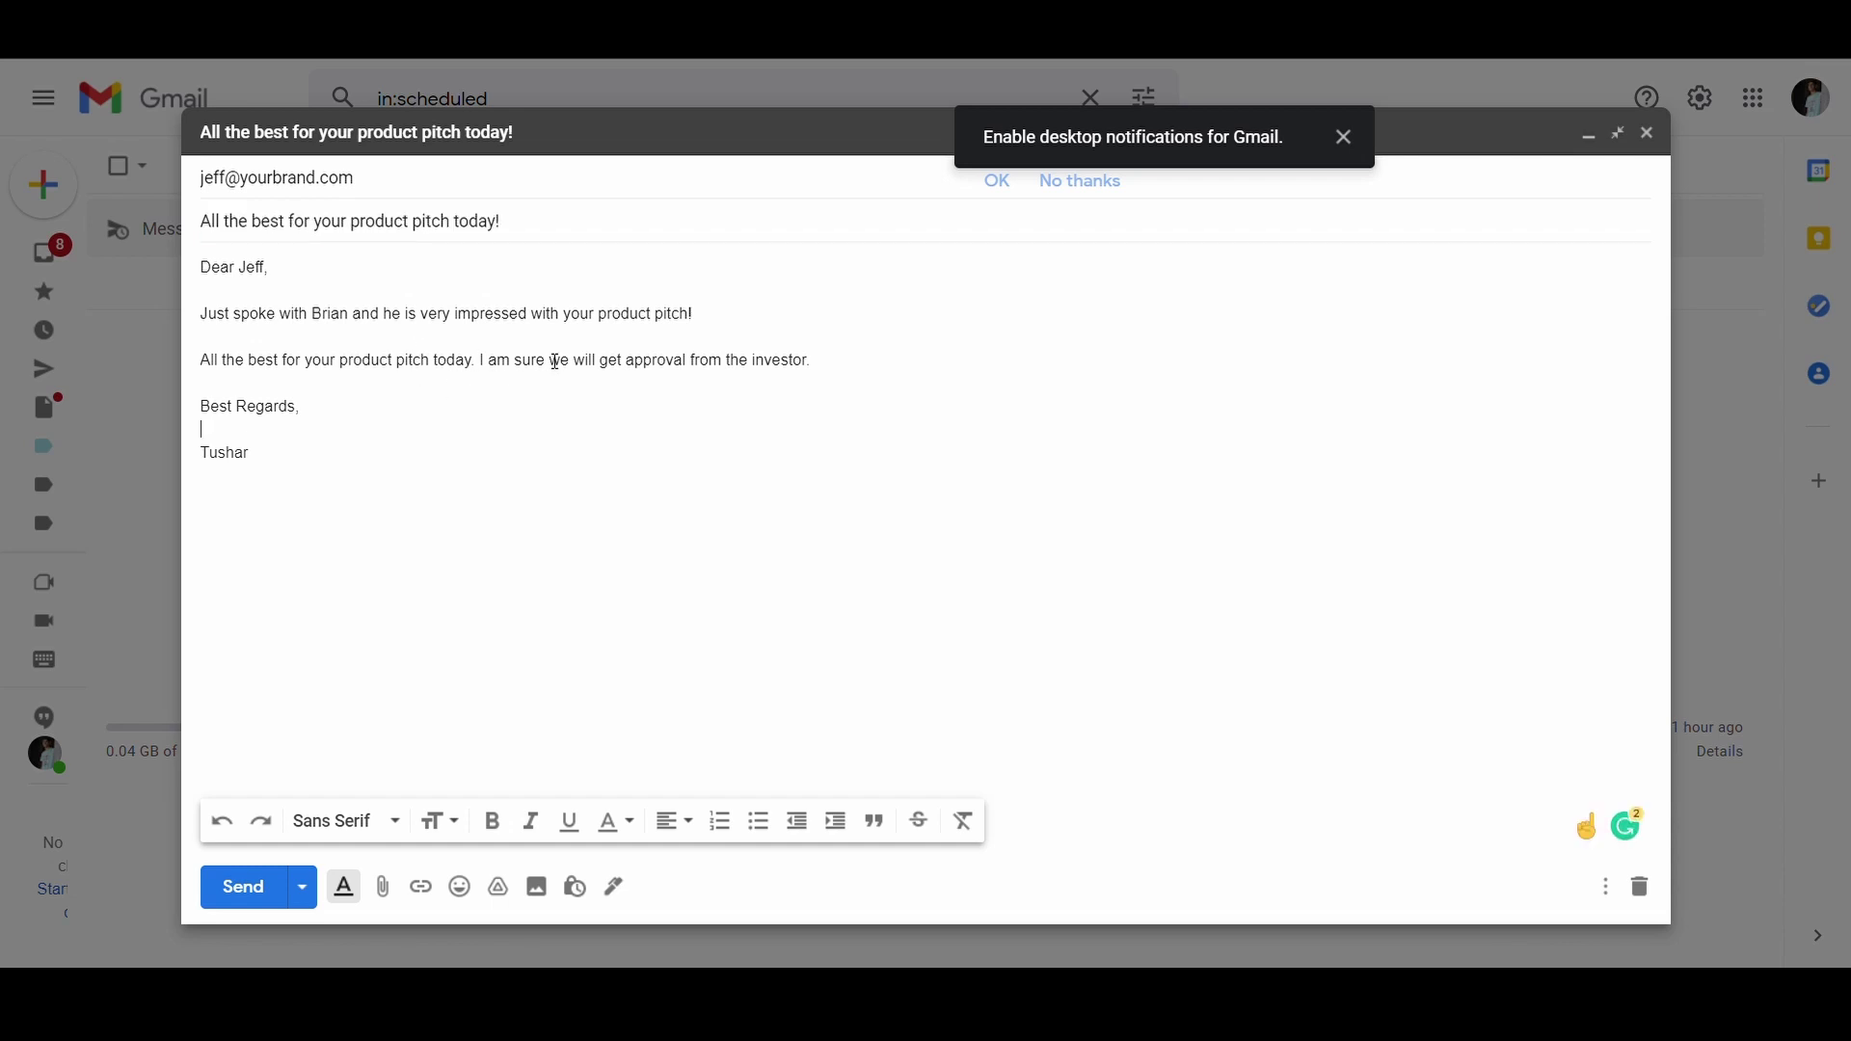
# Step: Schedule the email to send on Saturday 14 Aug 2021 at 17:23
pyautogui.click(303, 889)
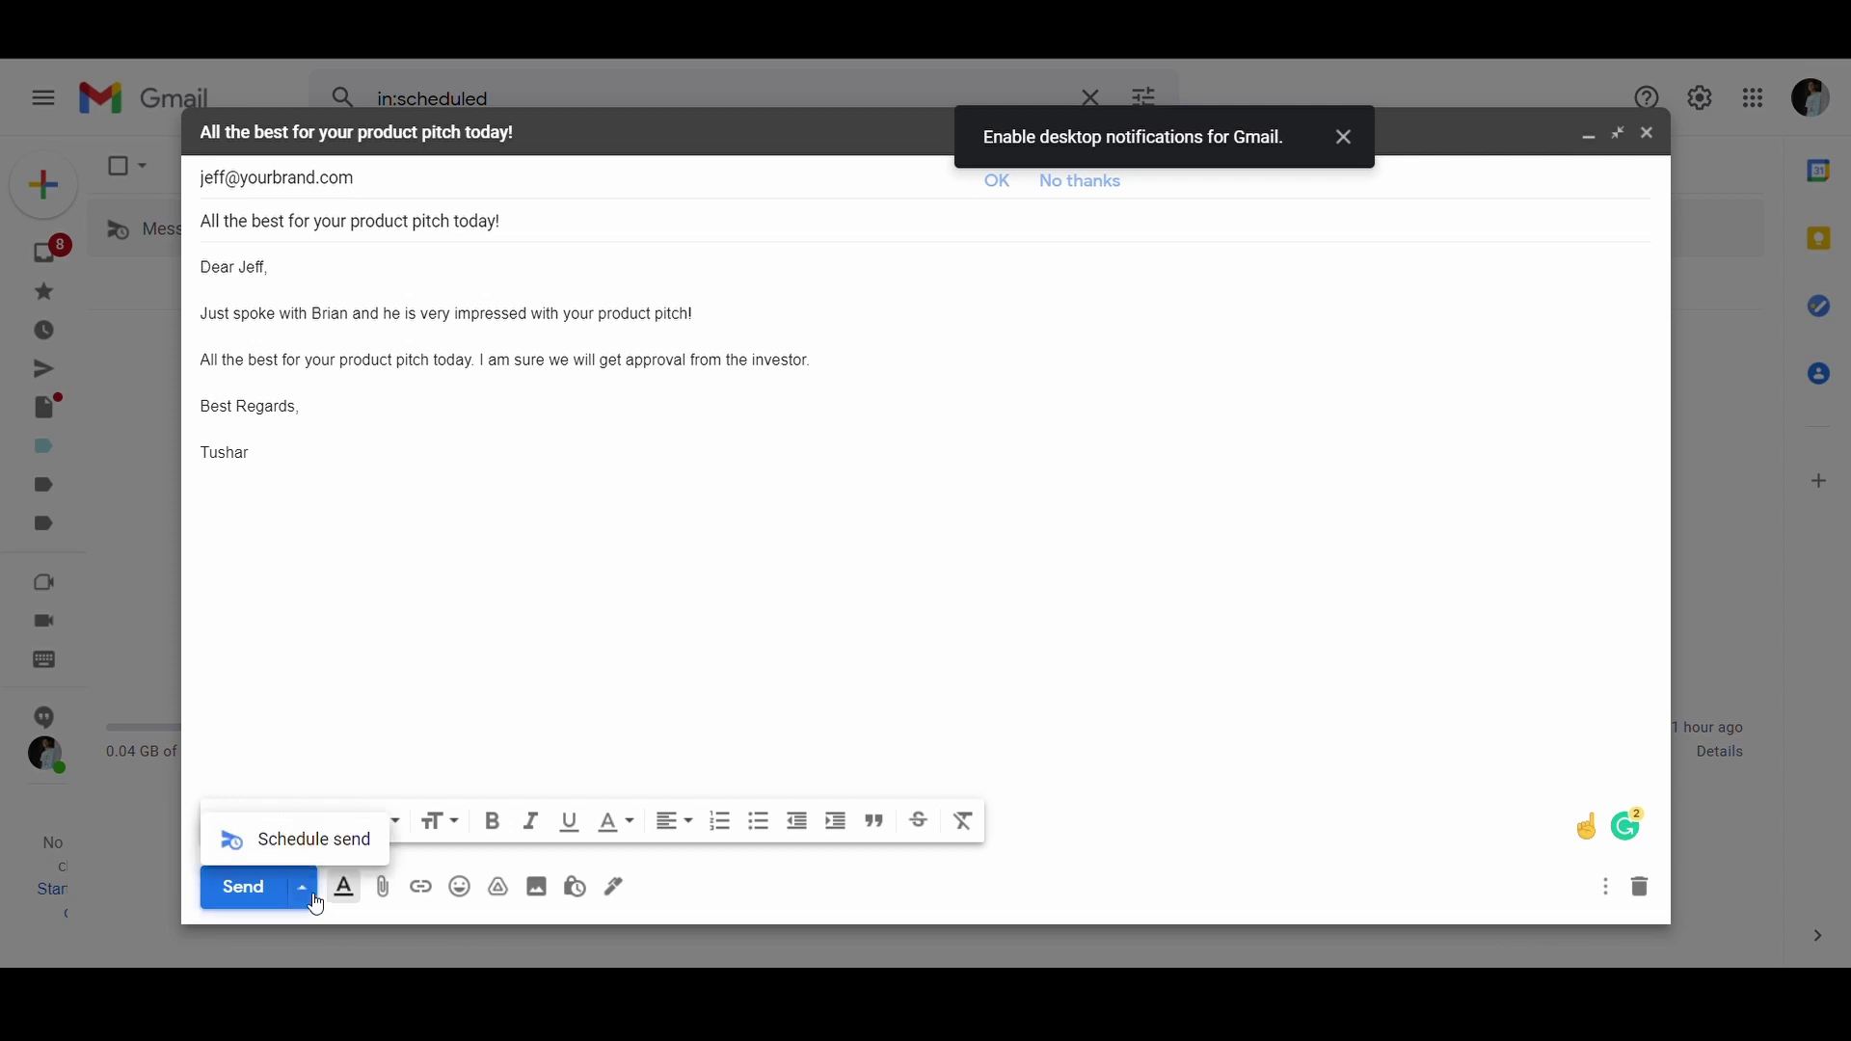
pyautogui.click(307, 857)
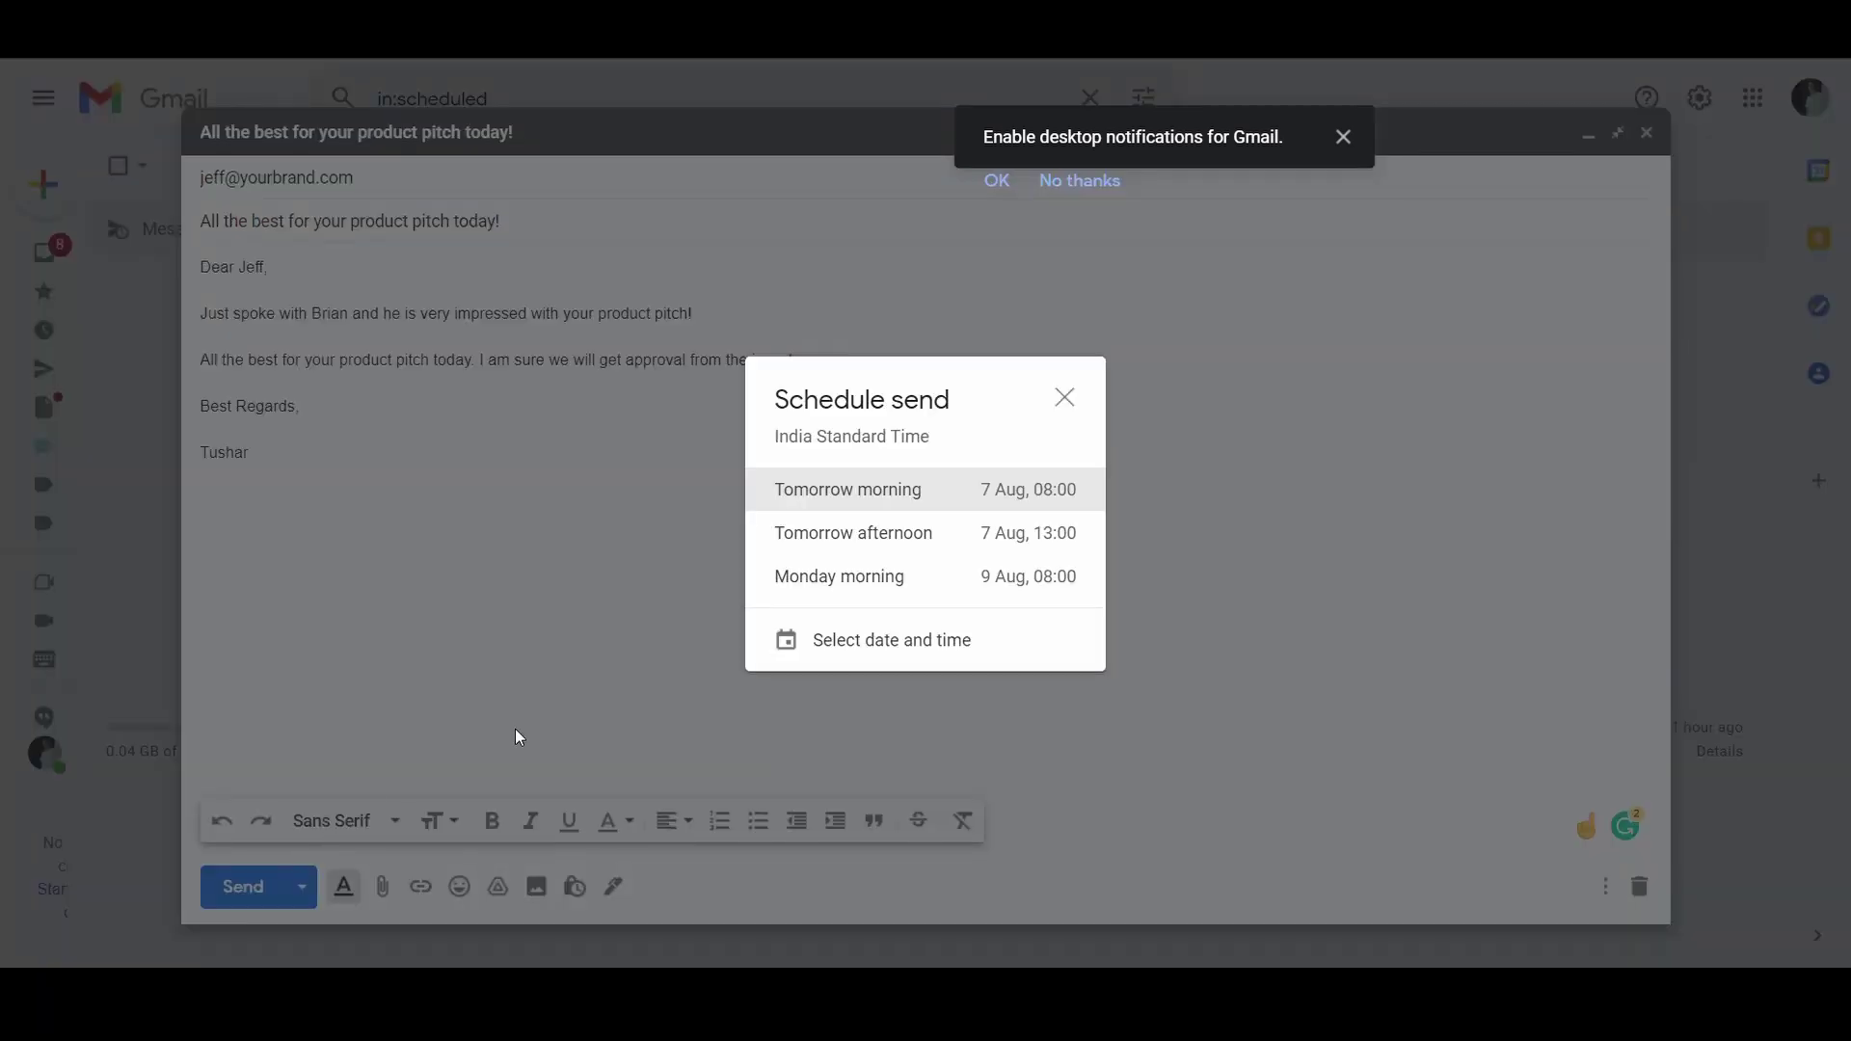
pyautogui.click(817, 655)
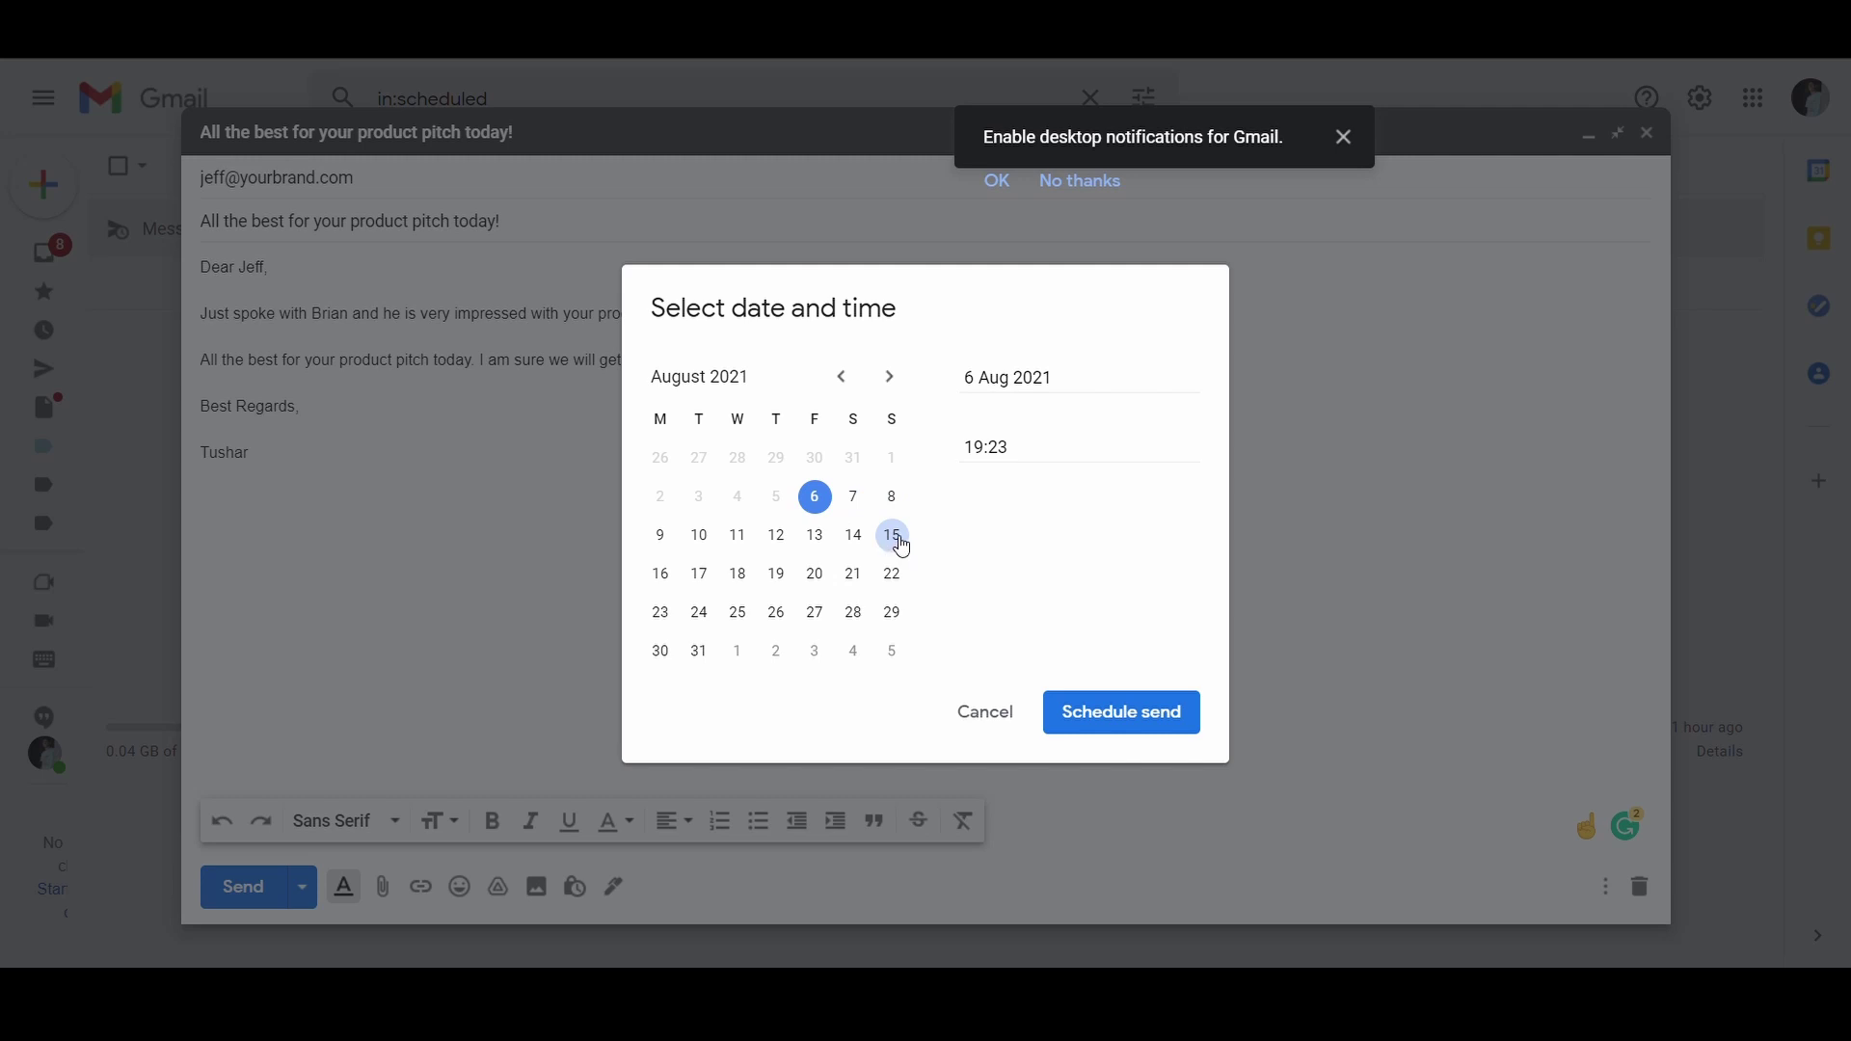
pyautogui.click(853, 535)
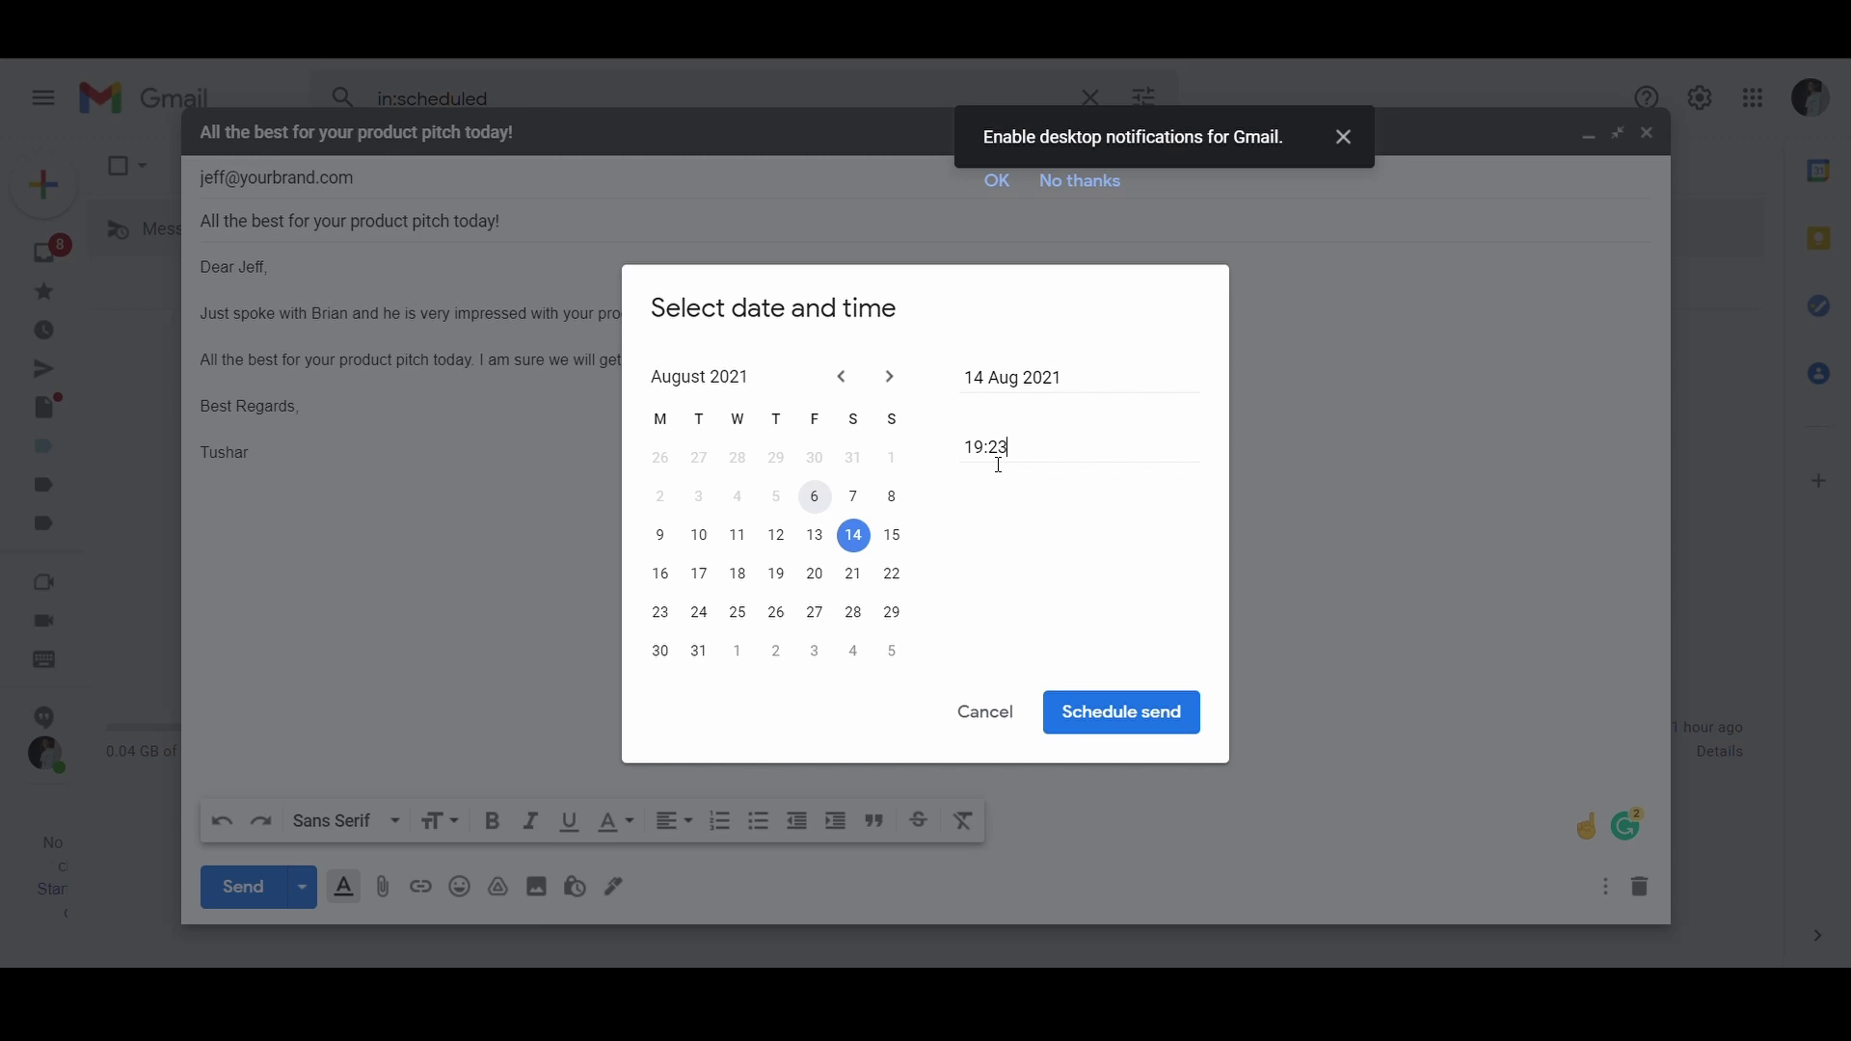
pyautogui.press('BackSpace')
pyautogui.write('7')
pyautogui.click(1144, 735)
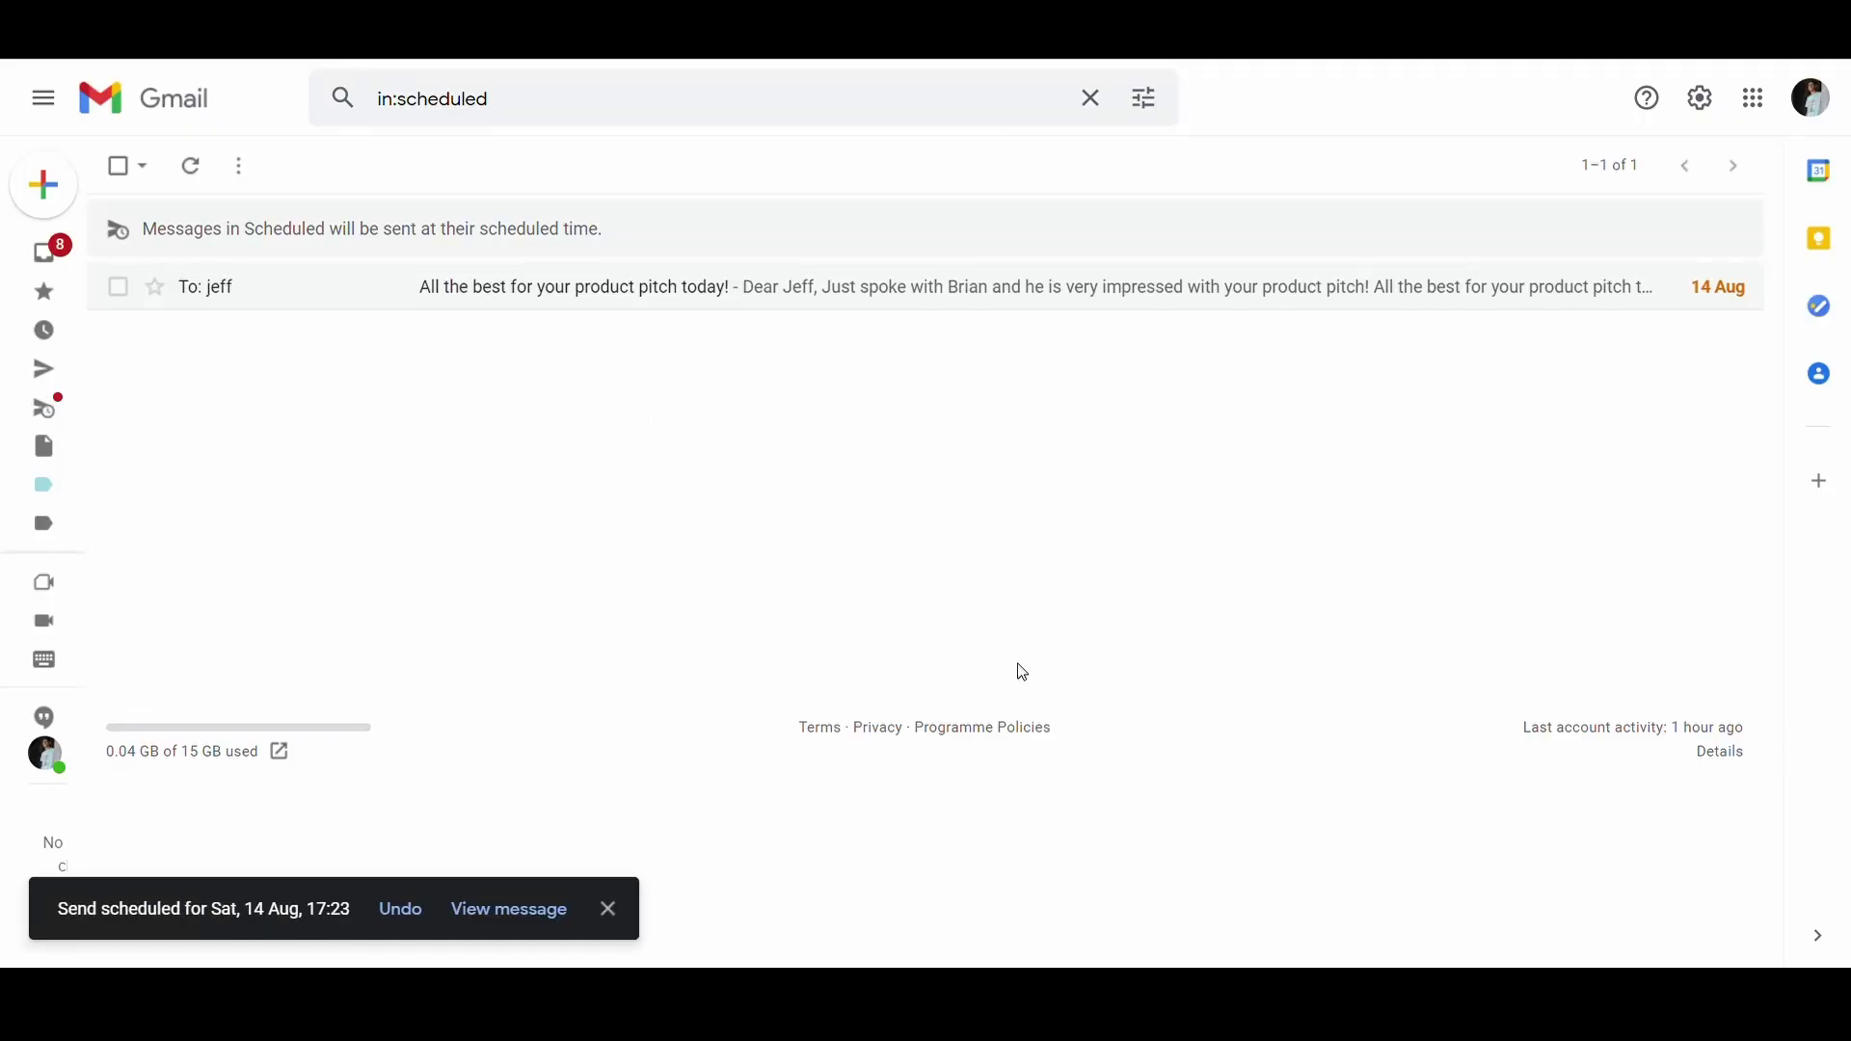
# Step: Open the scheduled message and review its scheduled send time
pyautogui.click(522, 916)
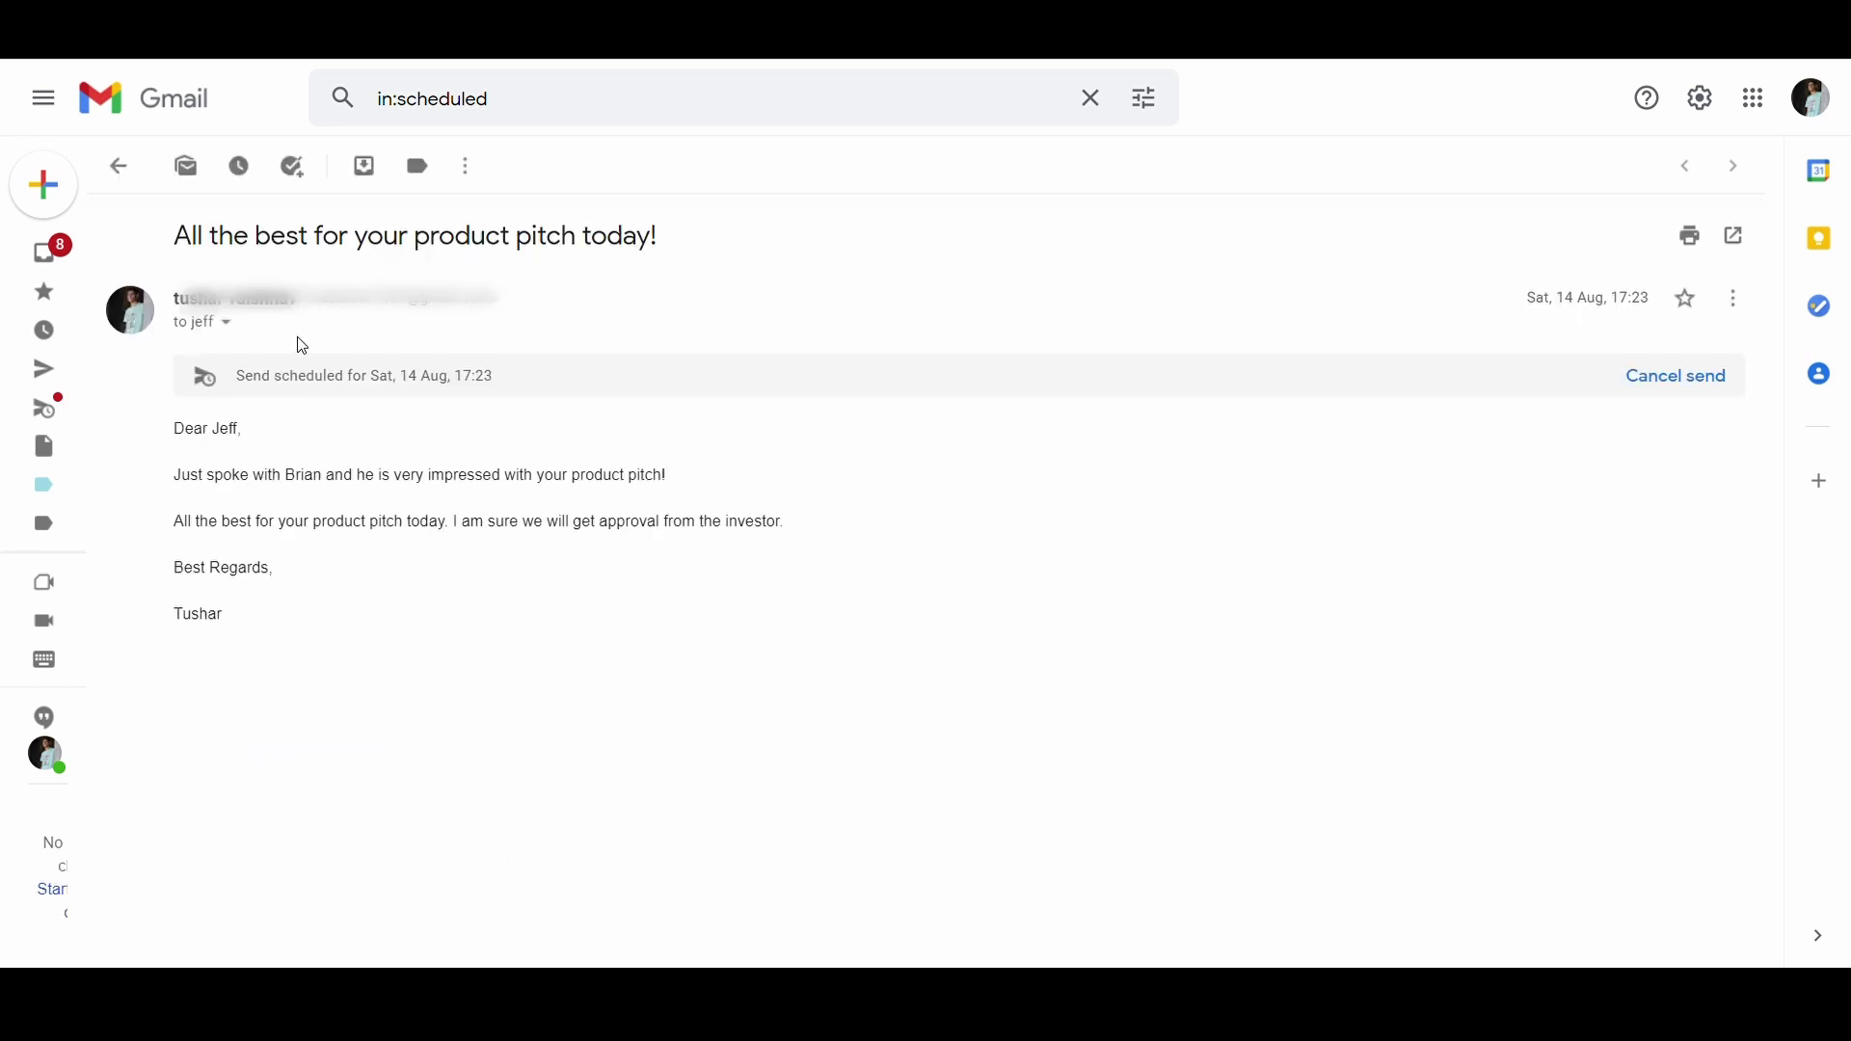
pyautogui.moveTo(219, 384); pyautogui.dragTo(466, 529)
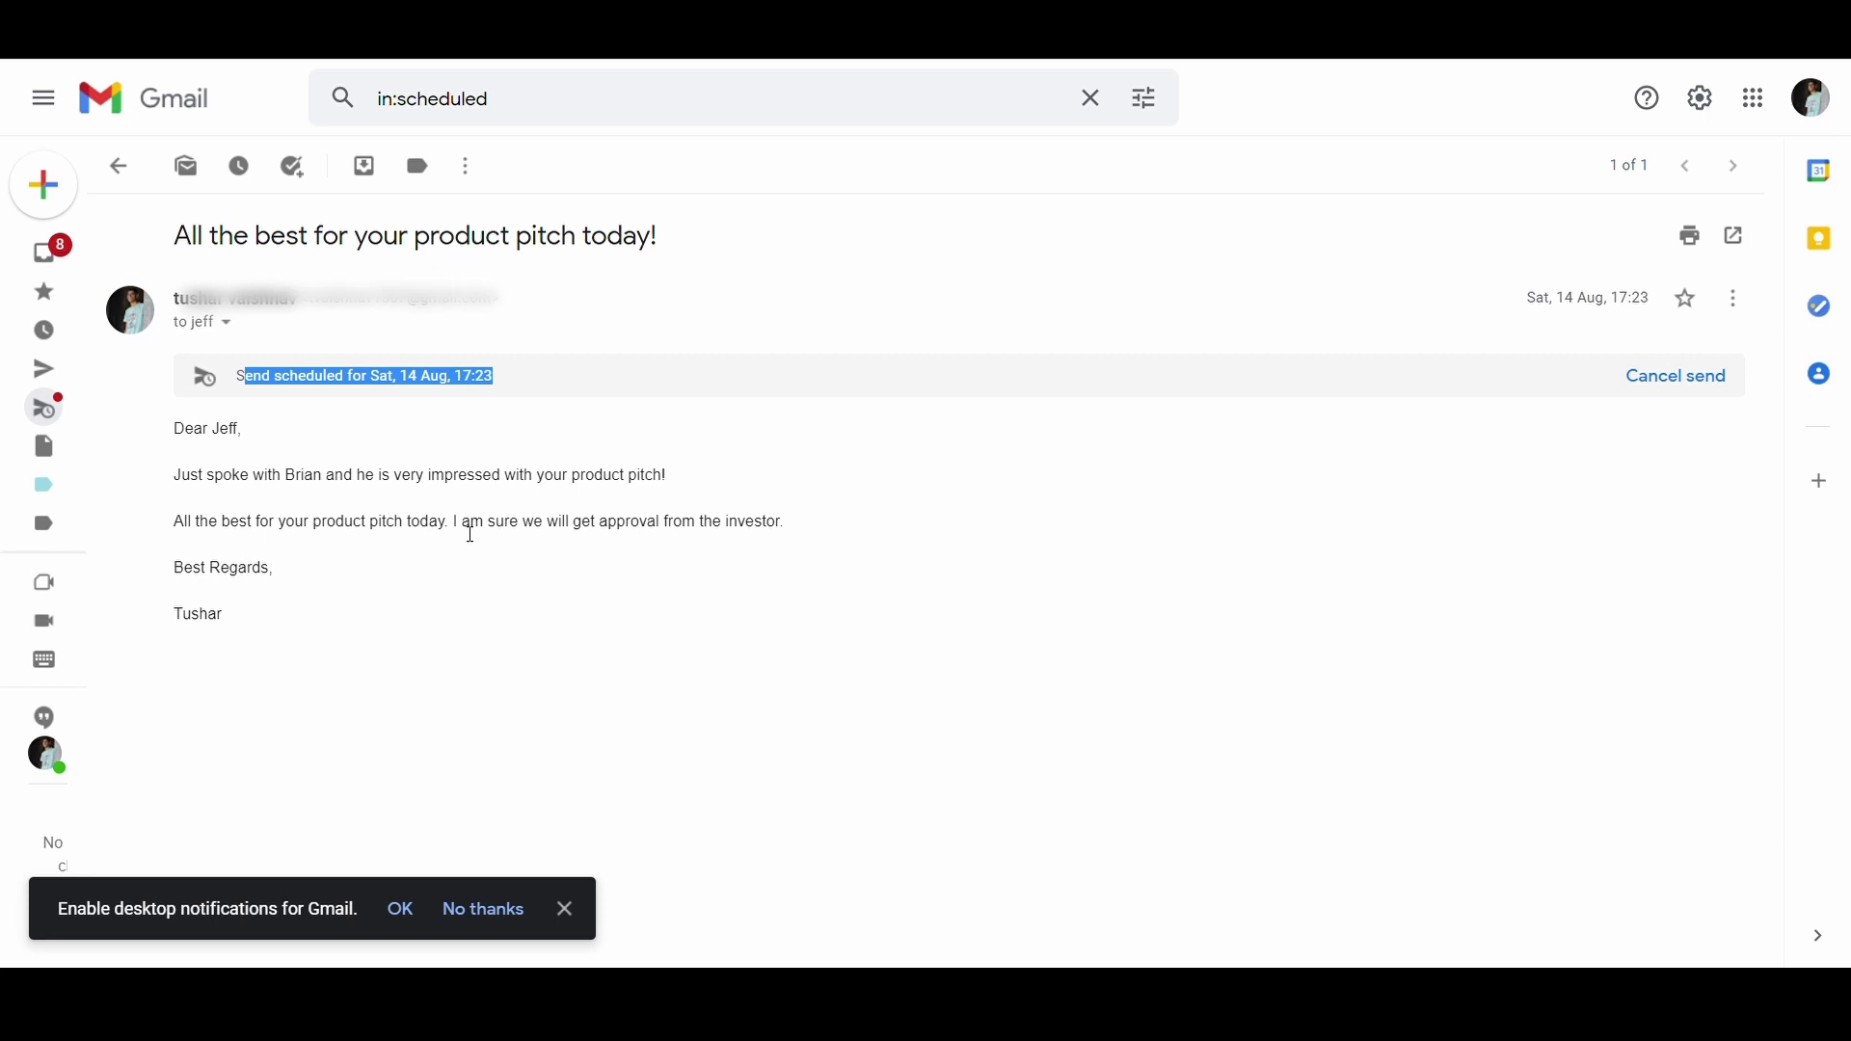
pyautogui.click(466, 557)
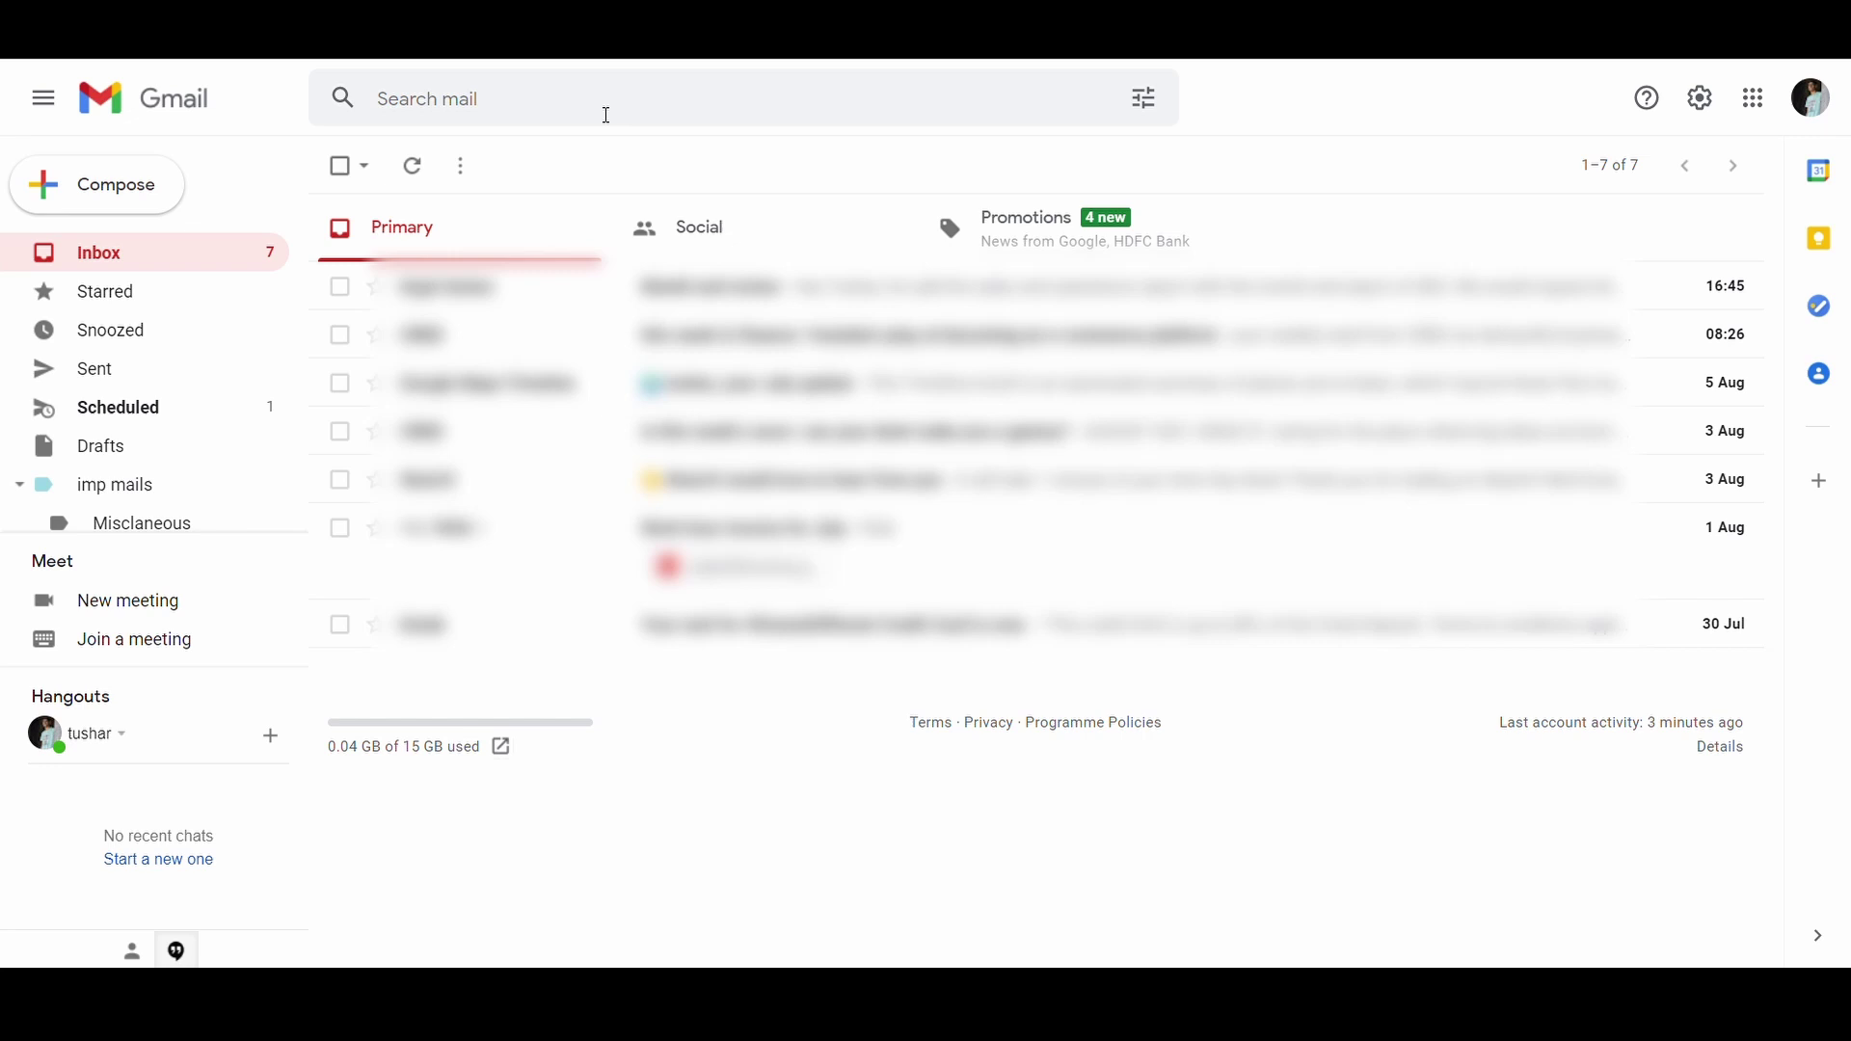
pyautogui.click(607, 115)
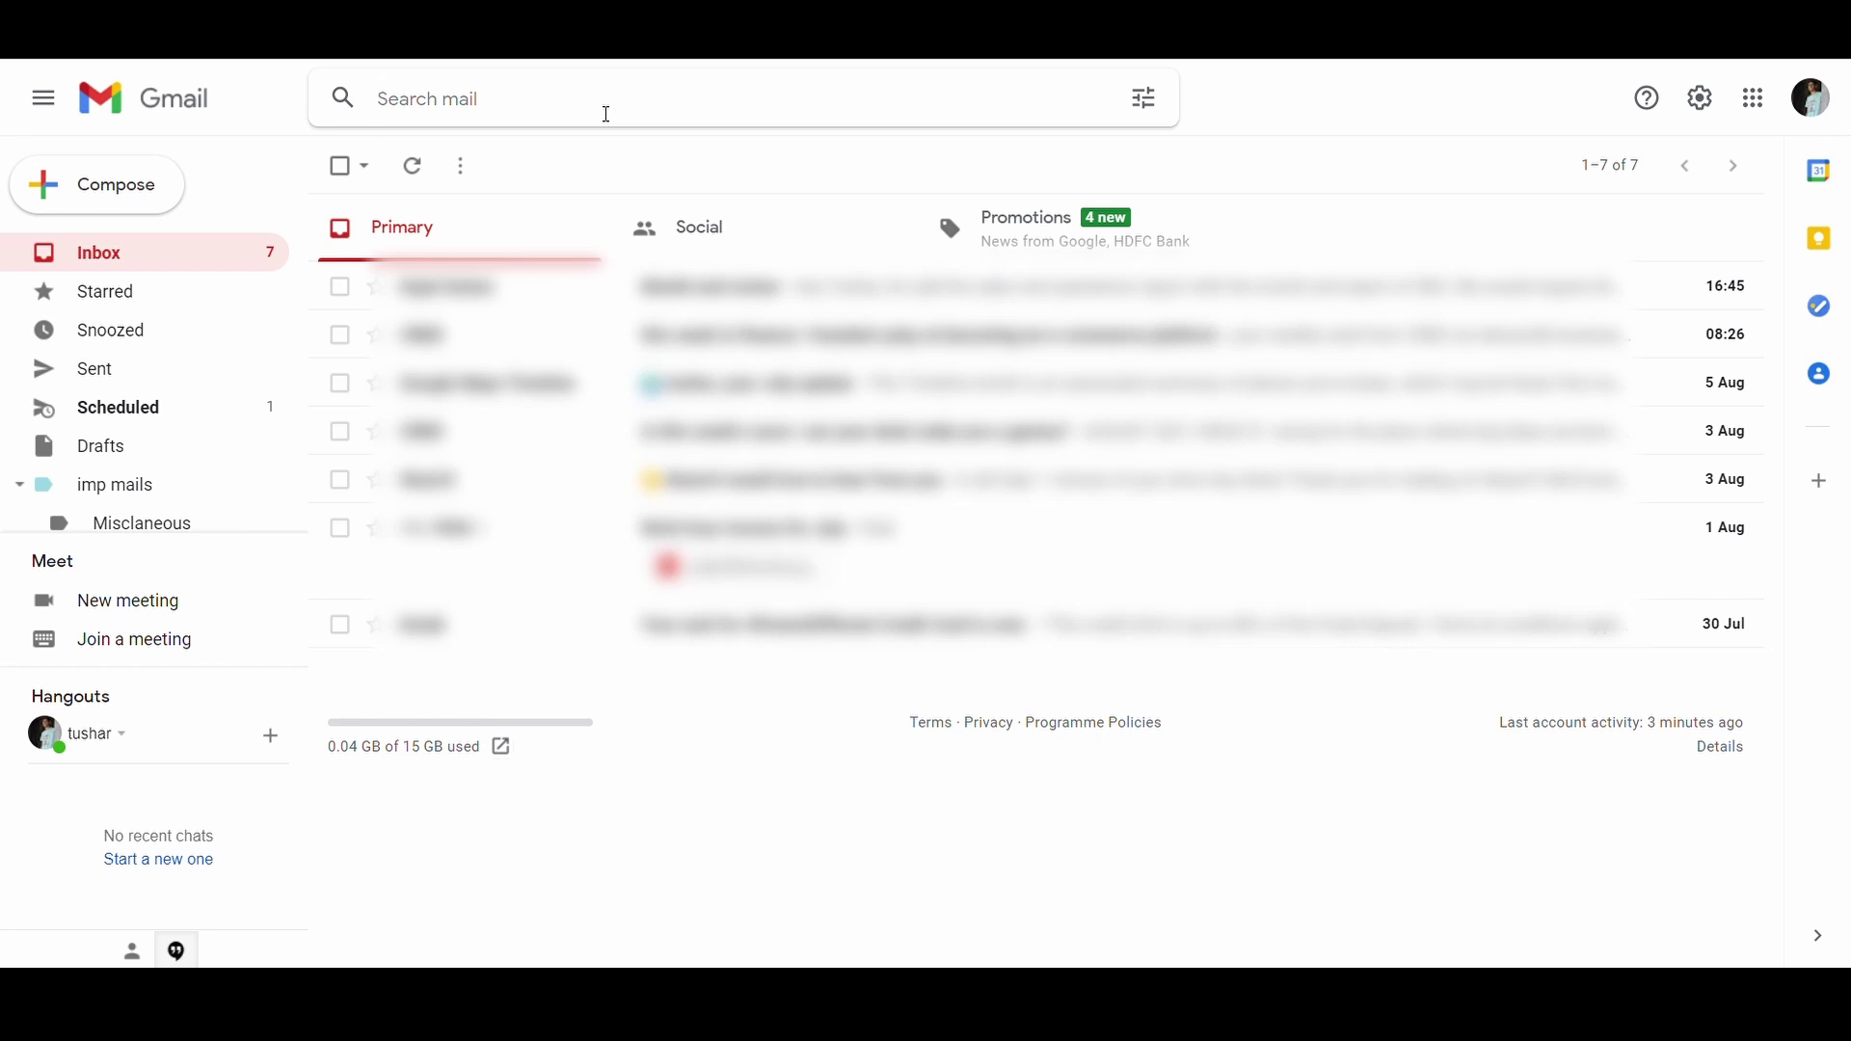
pyautogui.click(607, 114)
pyautogui.write('*@v')
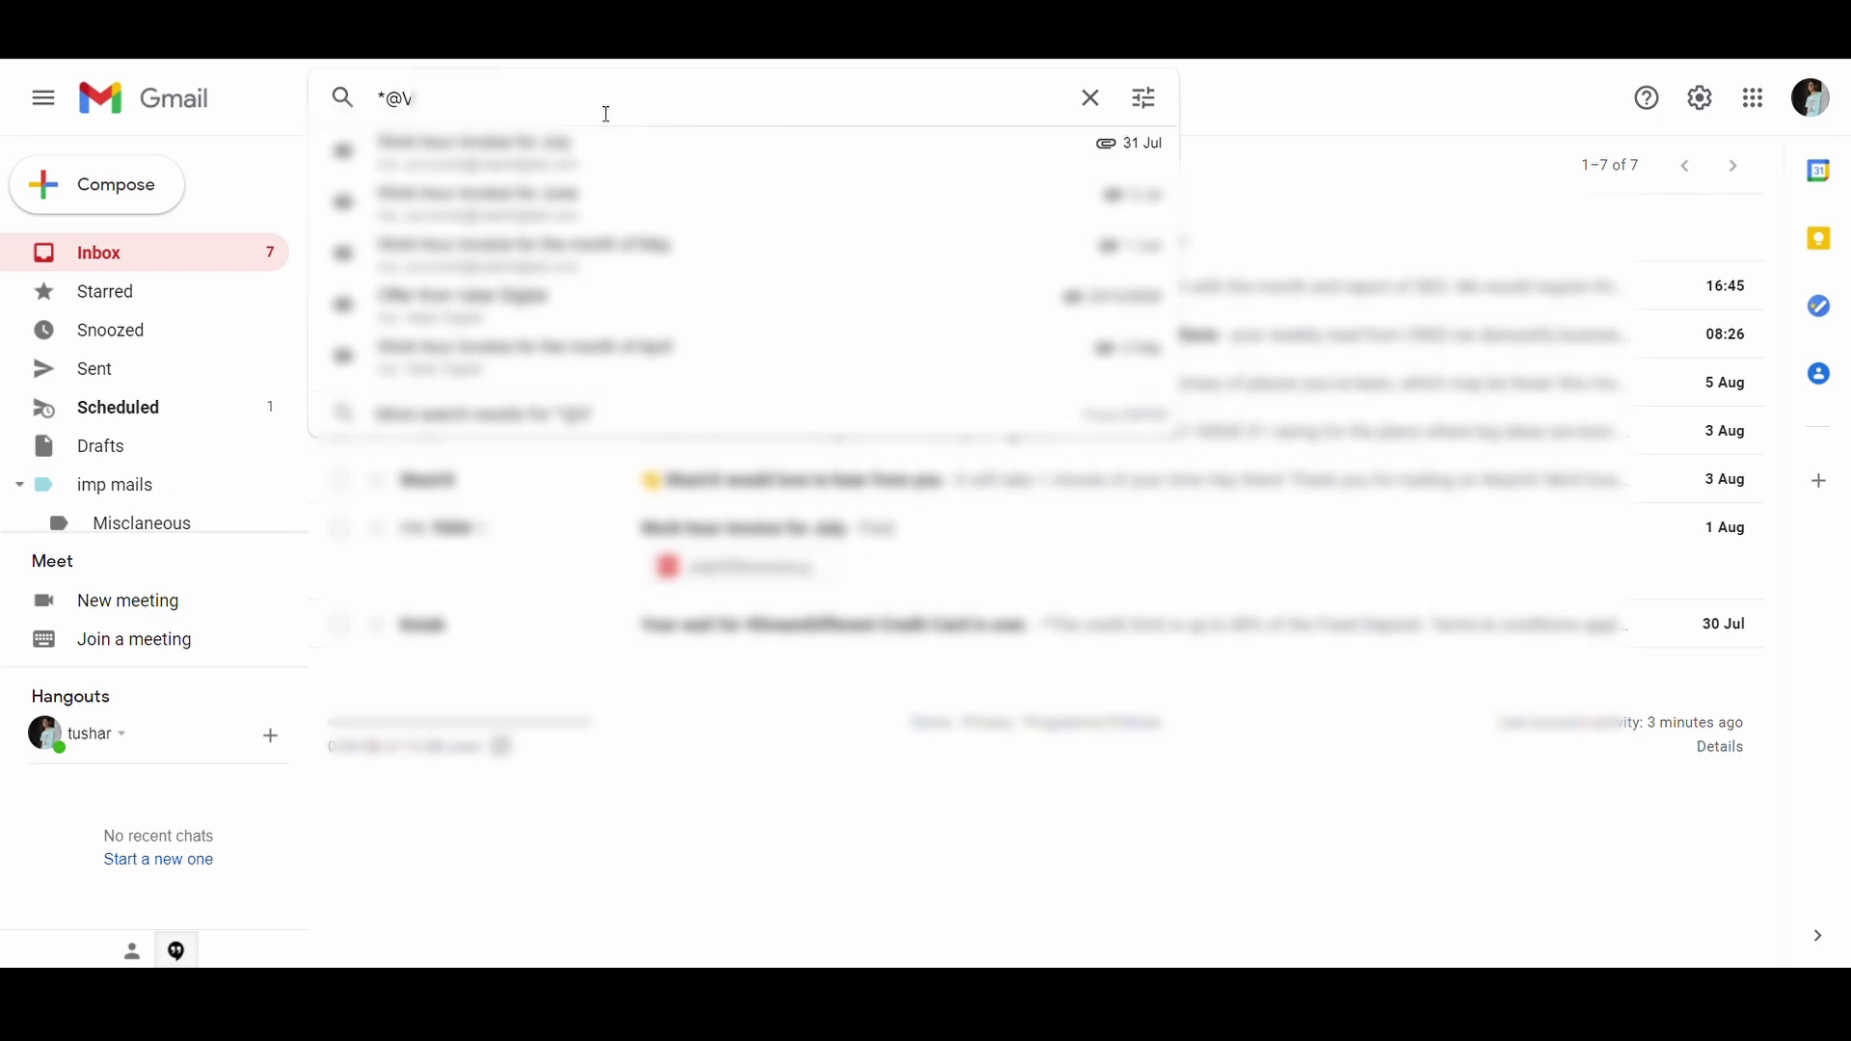
pyautogui.press('BackSpace')
pyautogui.write('vedantu')
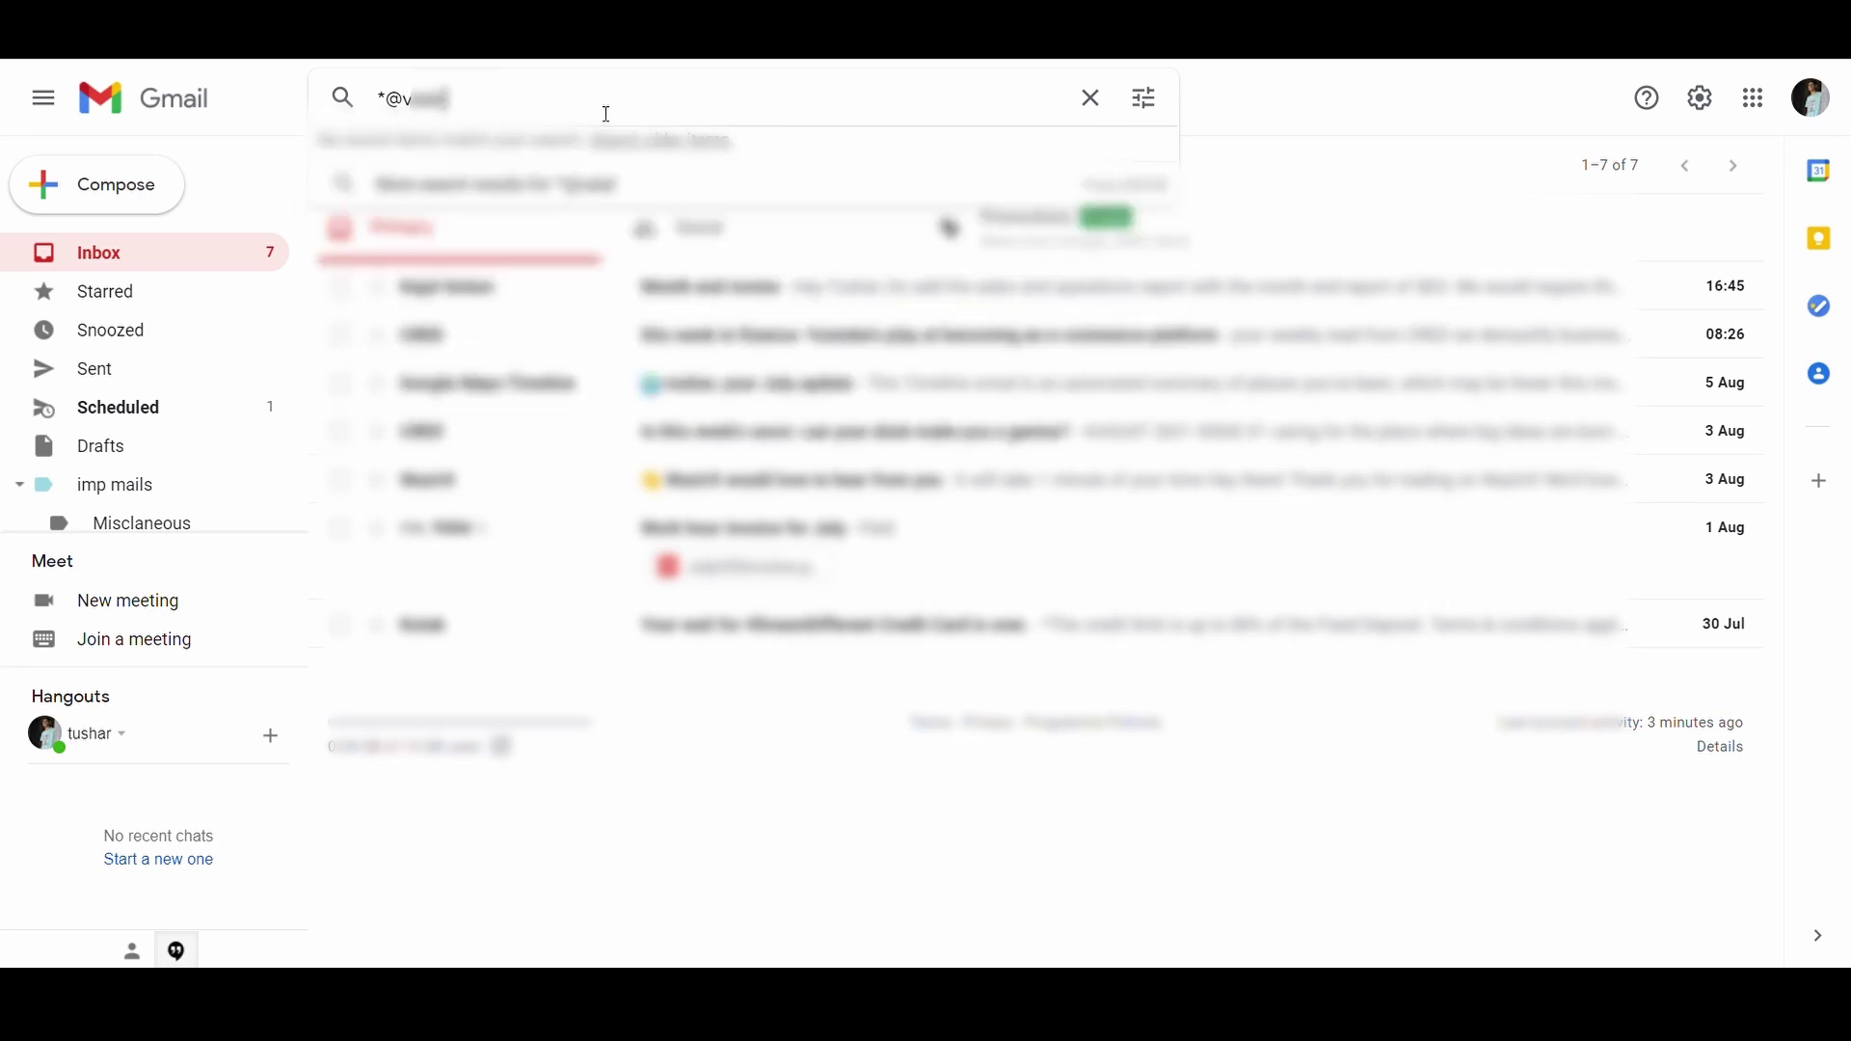
pyautogui.write('.com')
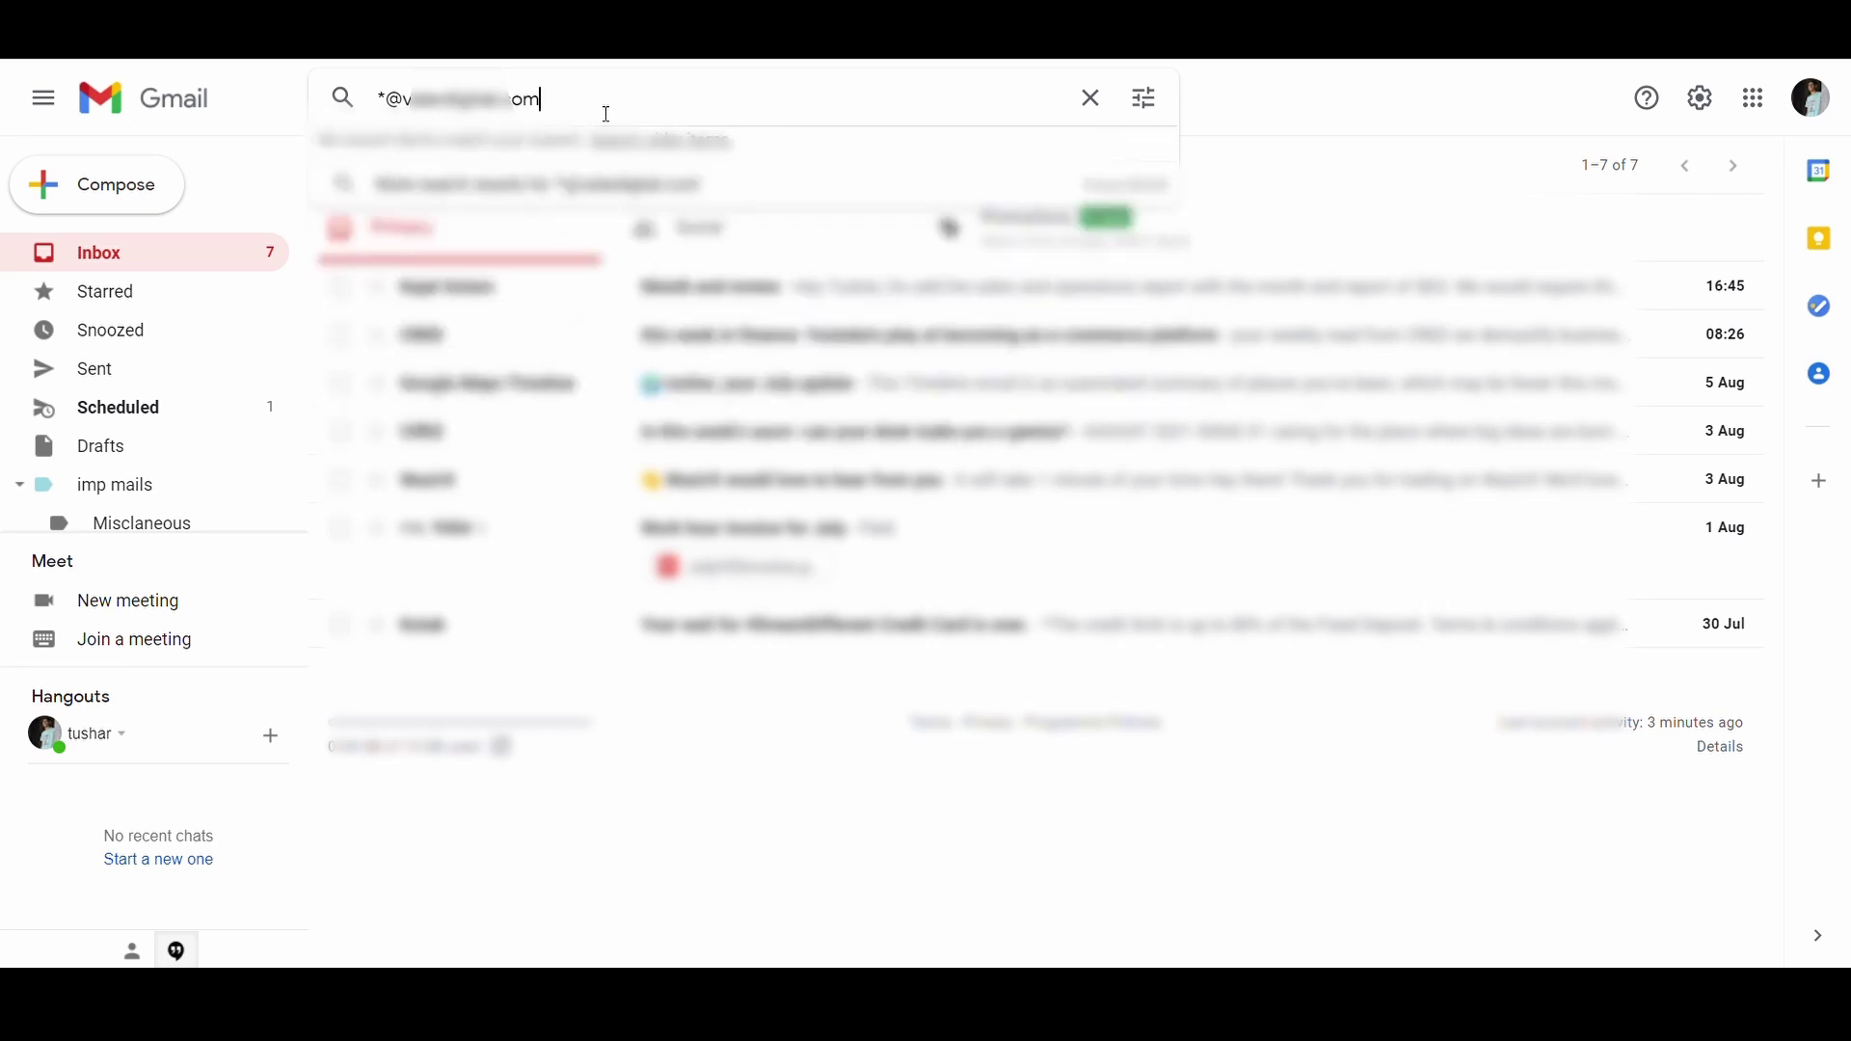
pyautogui.press('Return')
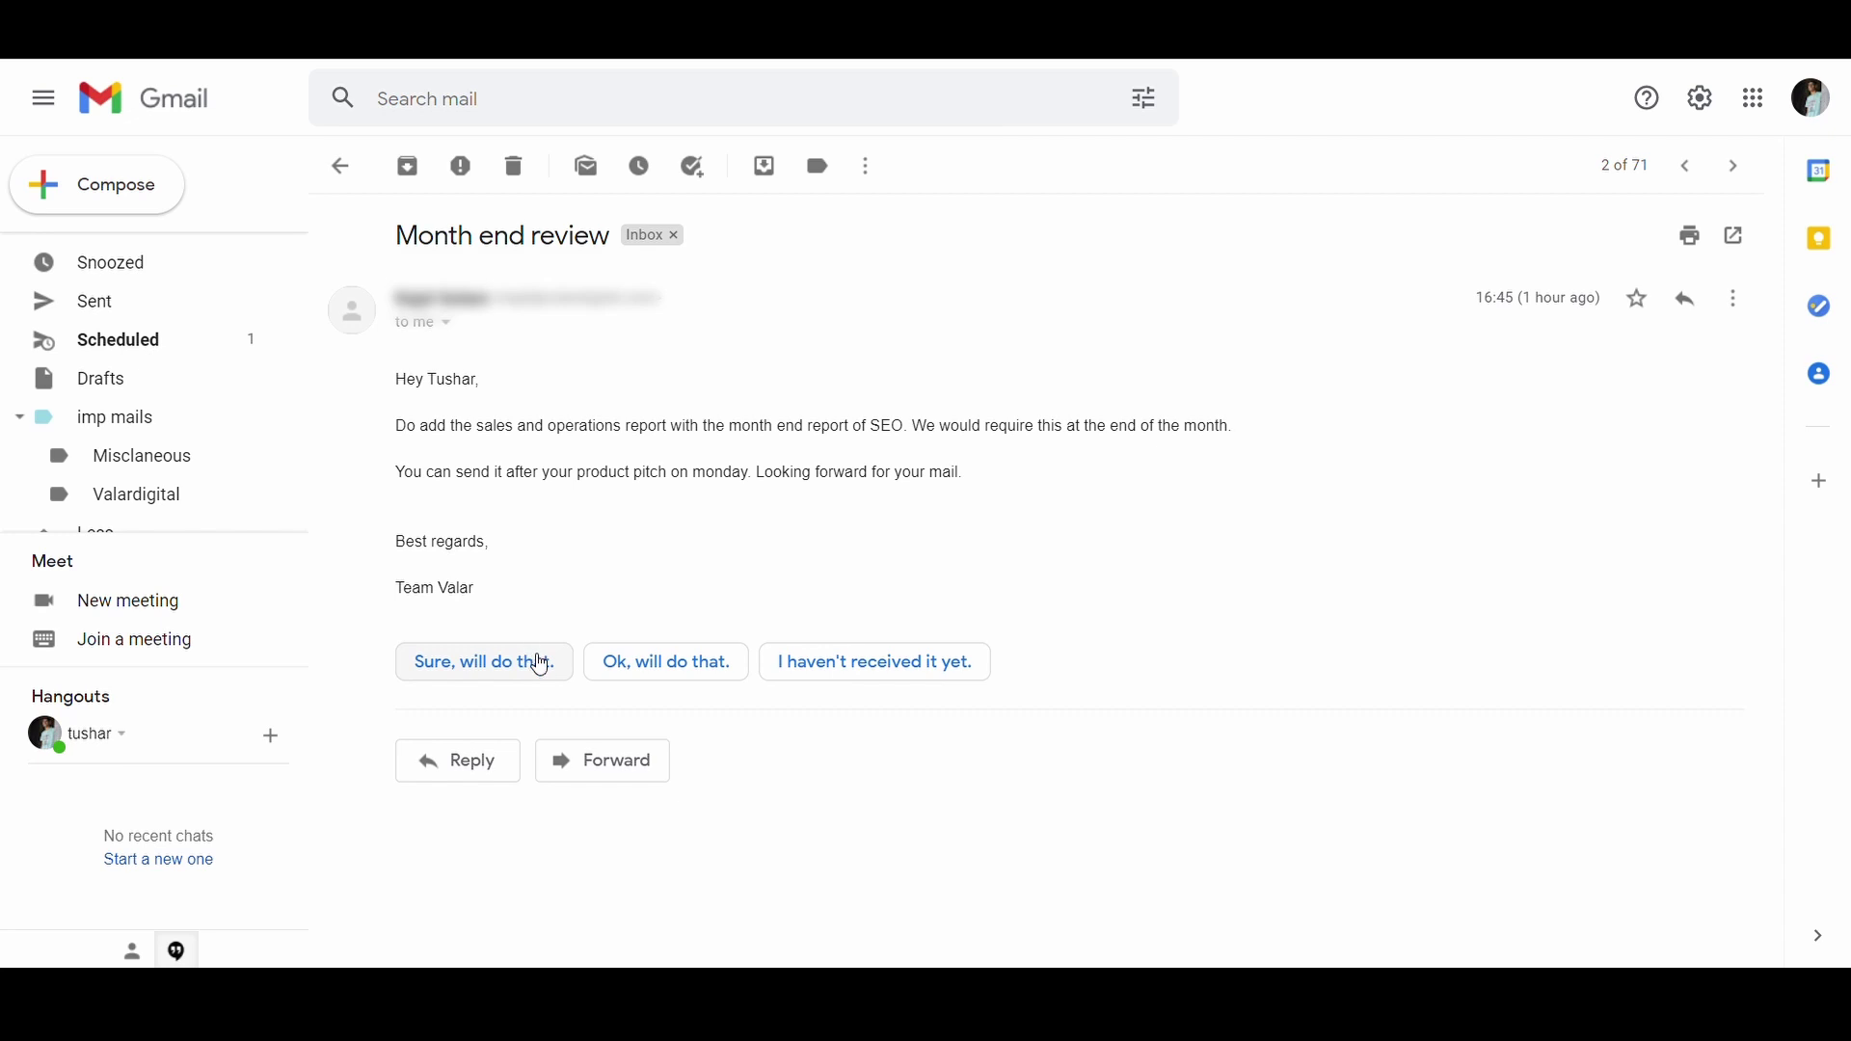
# Step: Send the smart reply 'Sure, will do that.' to the Month end review email
pyautogui.click(537, 661)
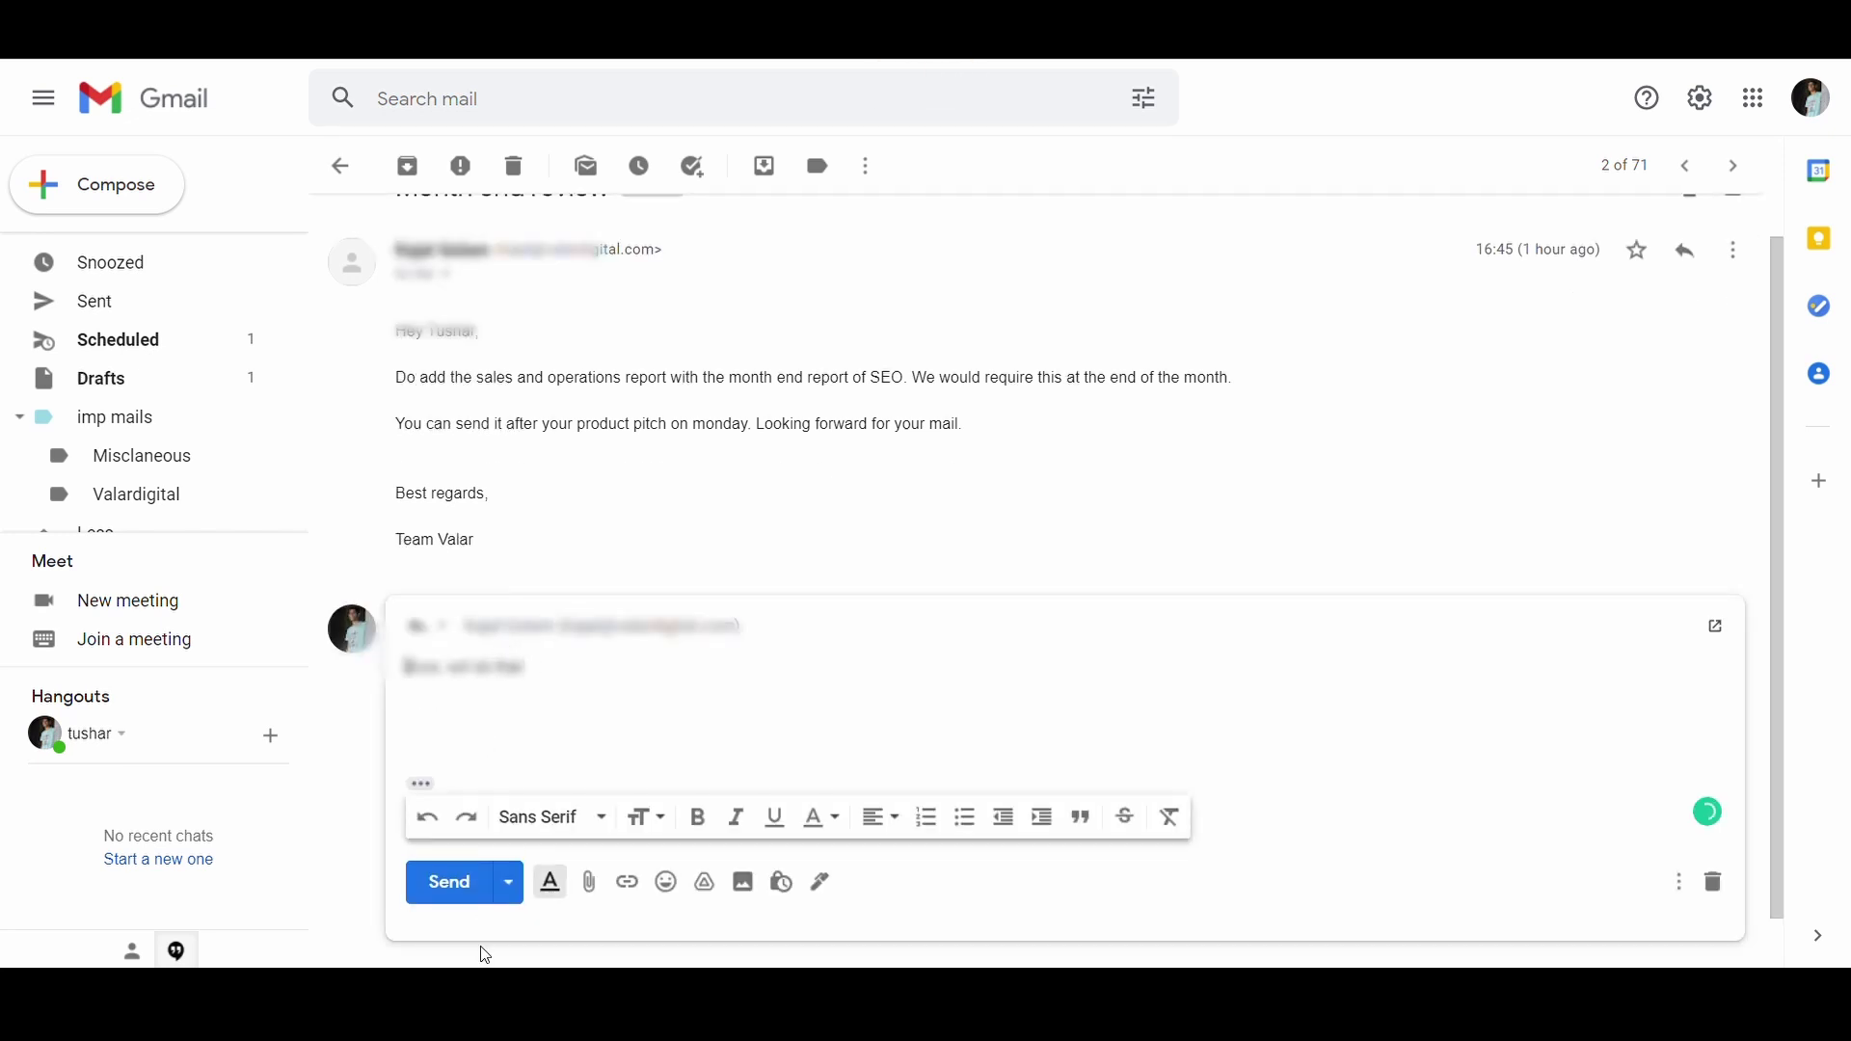
pyautogui.click(470, 901)
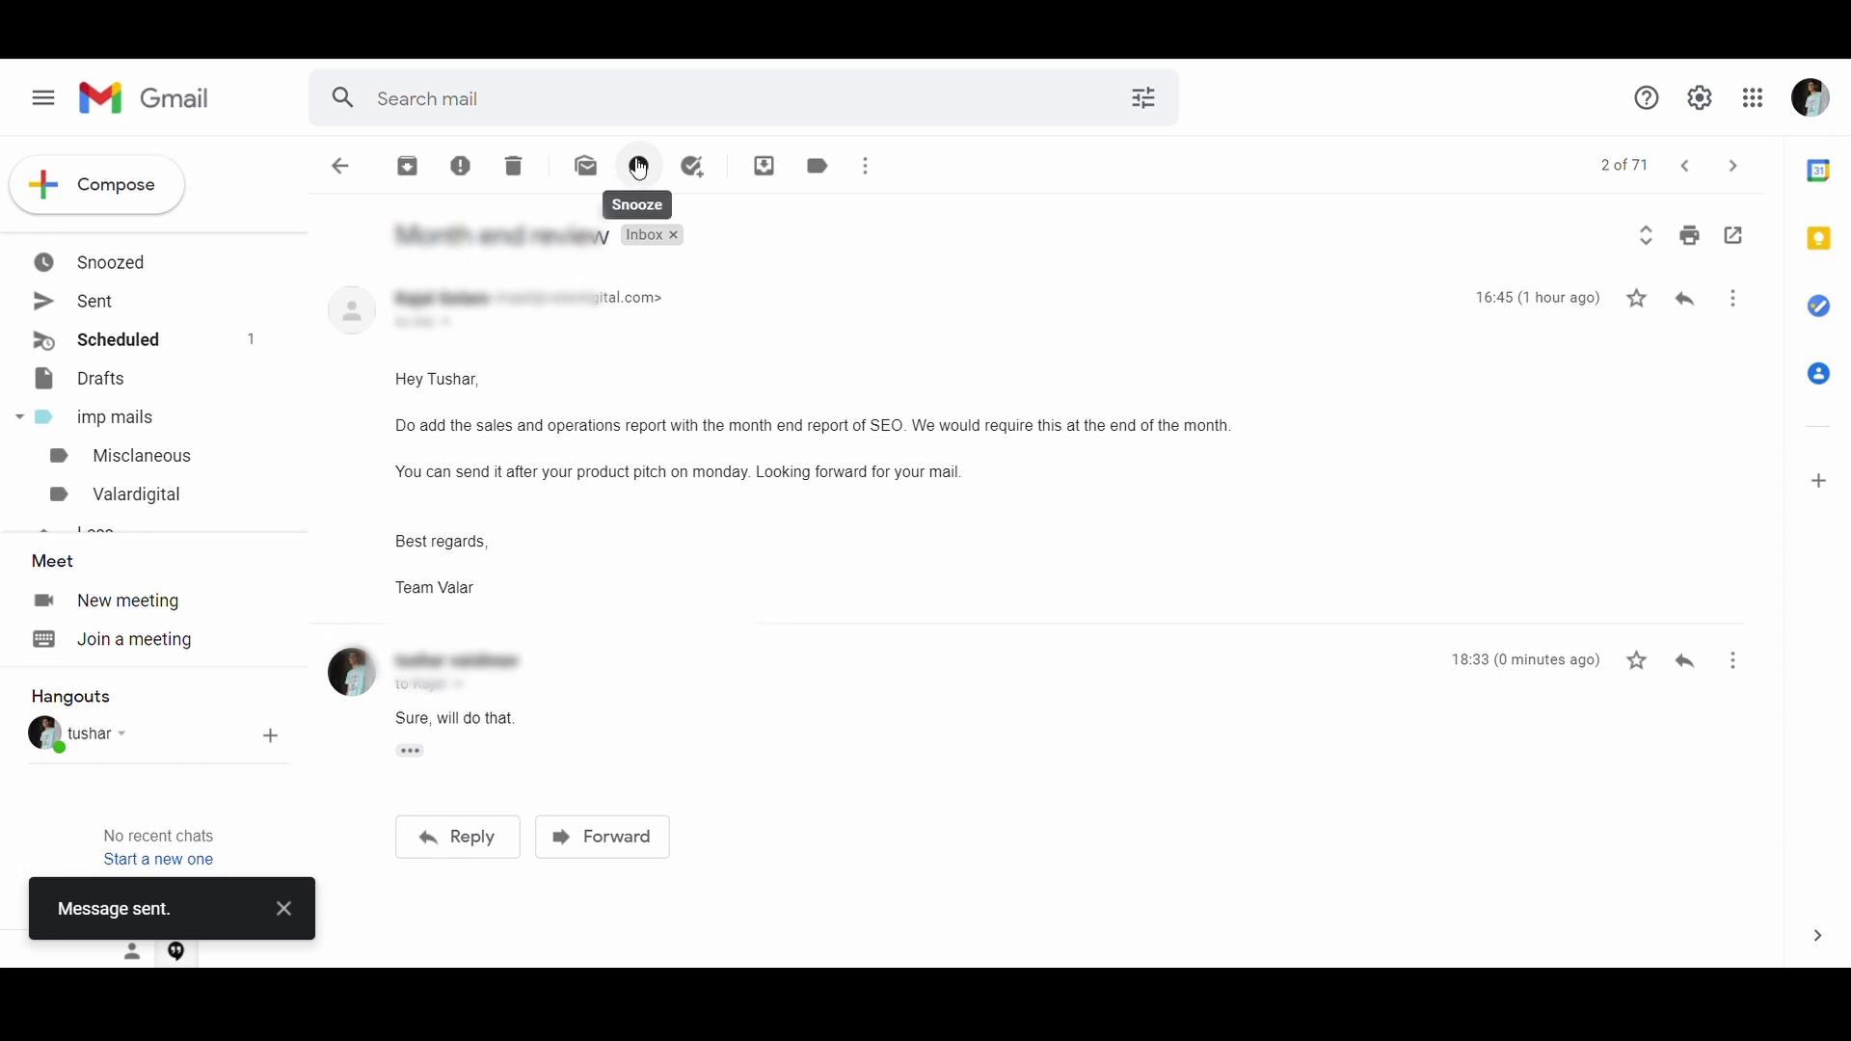
# Step: Snooze the Month end review conversation until a custom date of 25 August
pyautogui.click(640, 168)
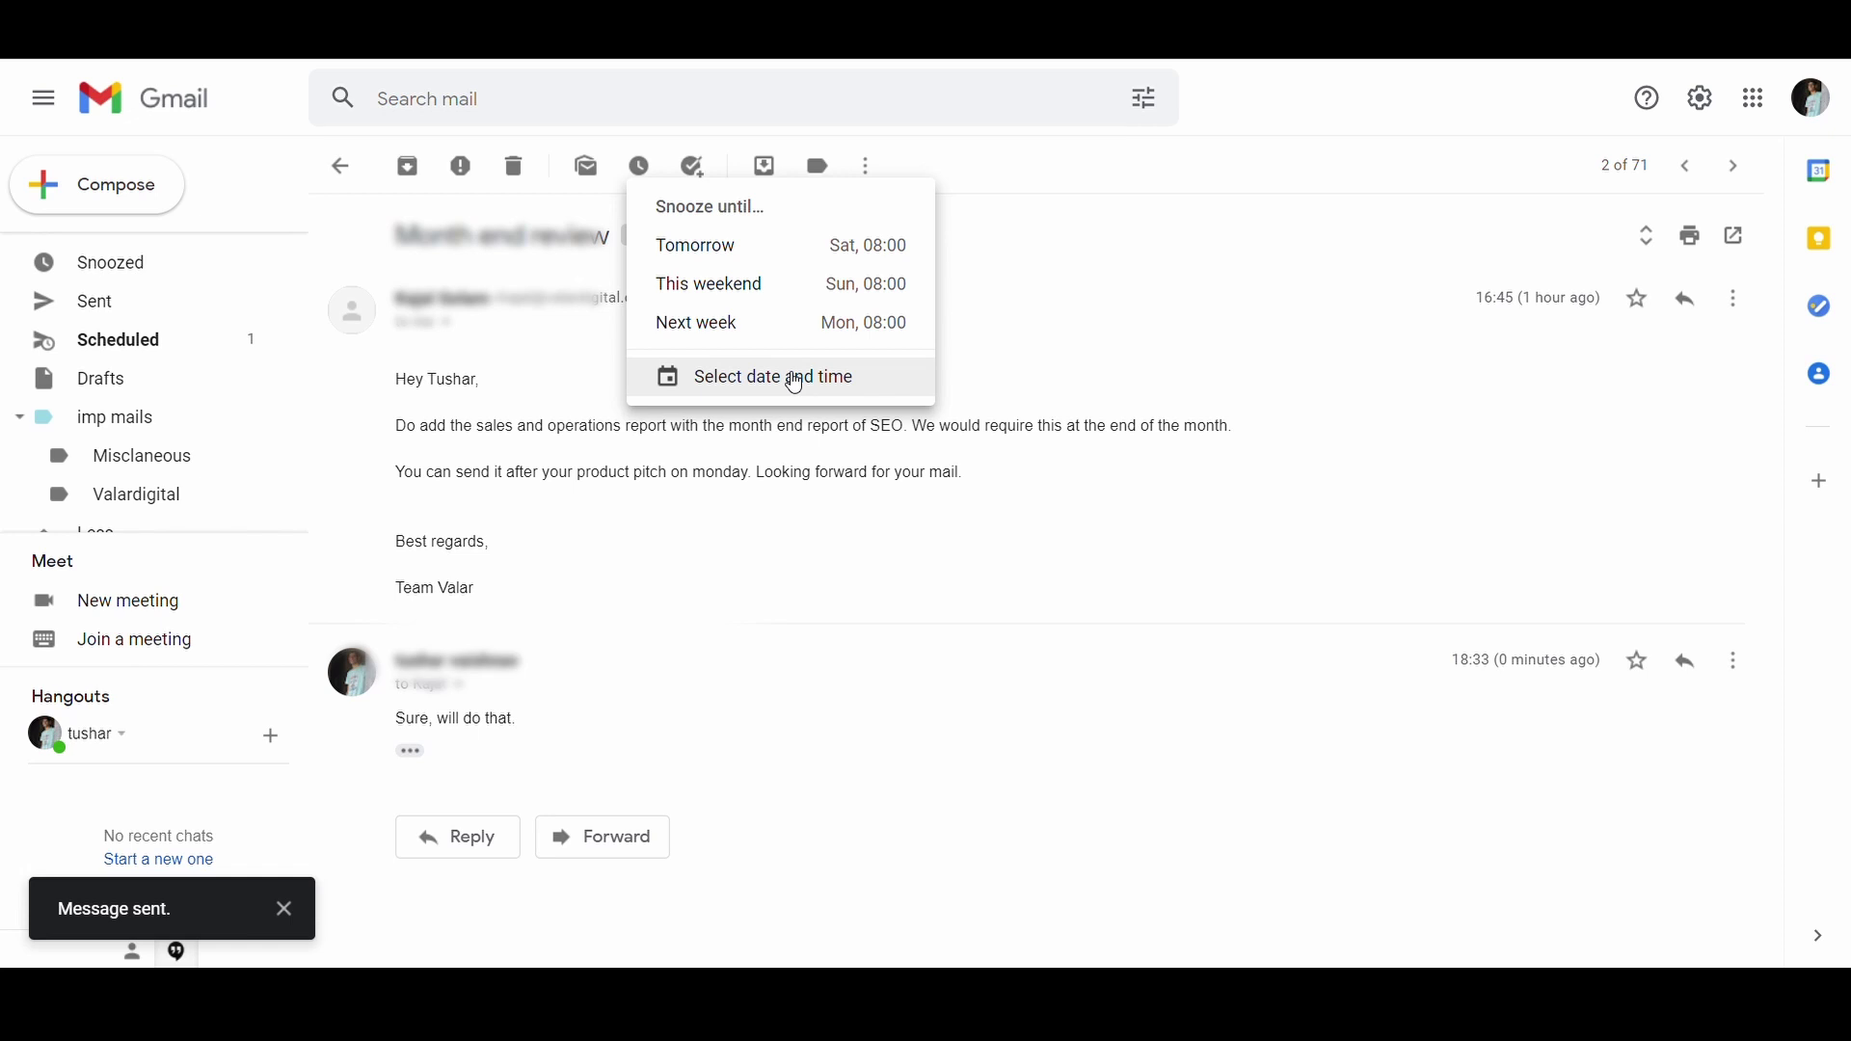
pyautogui.click(796, 381)
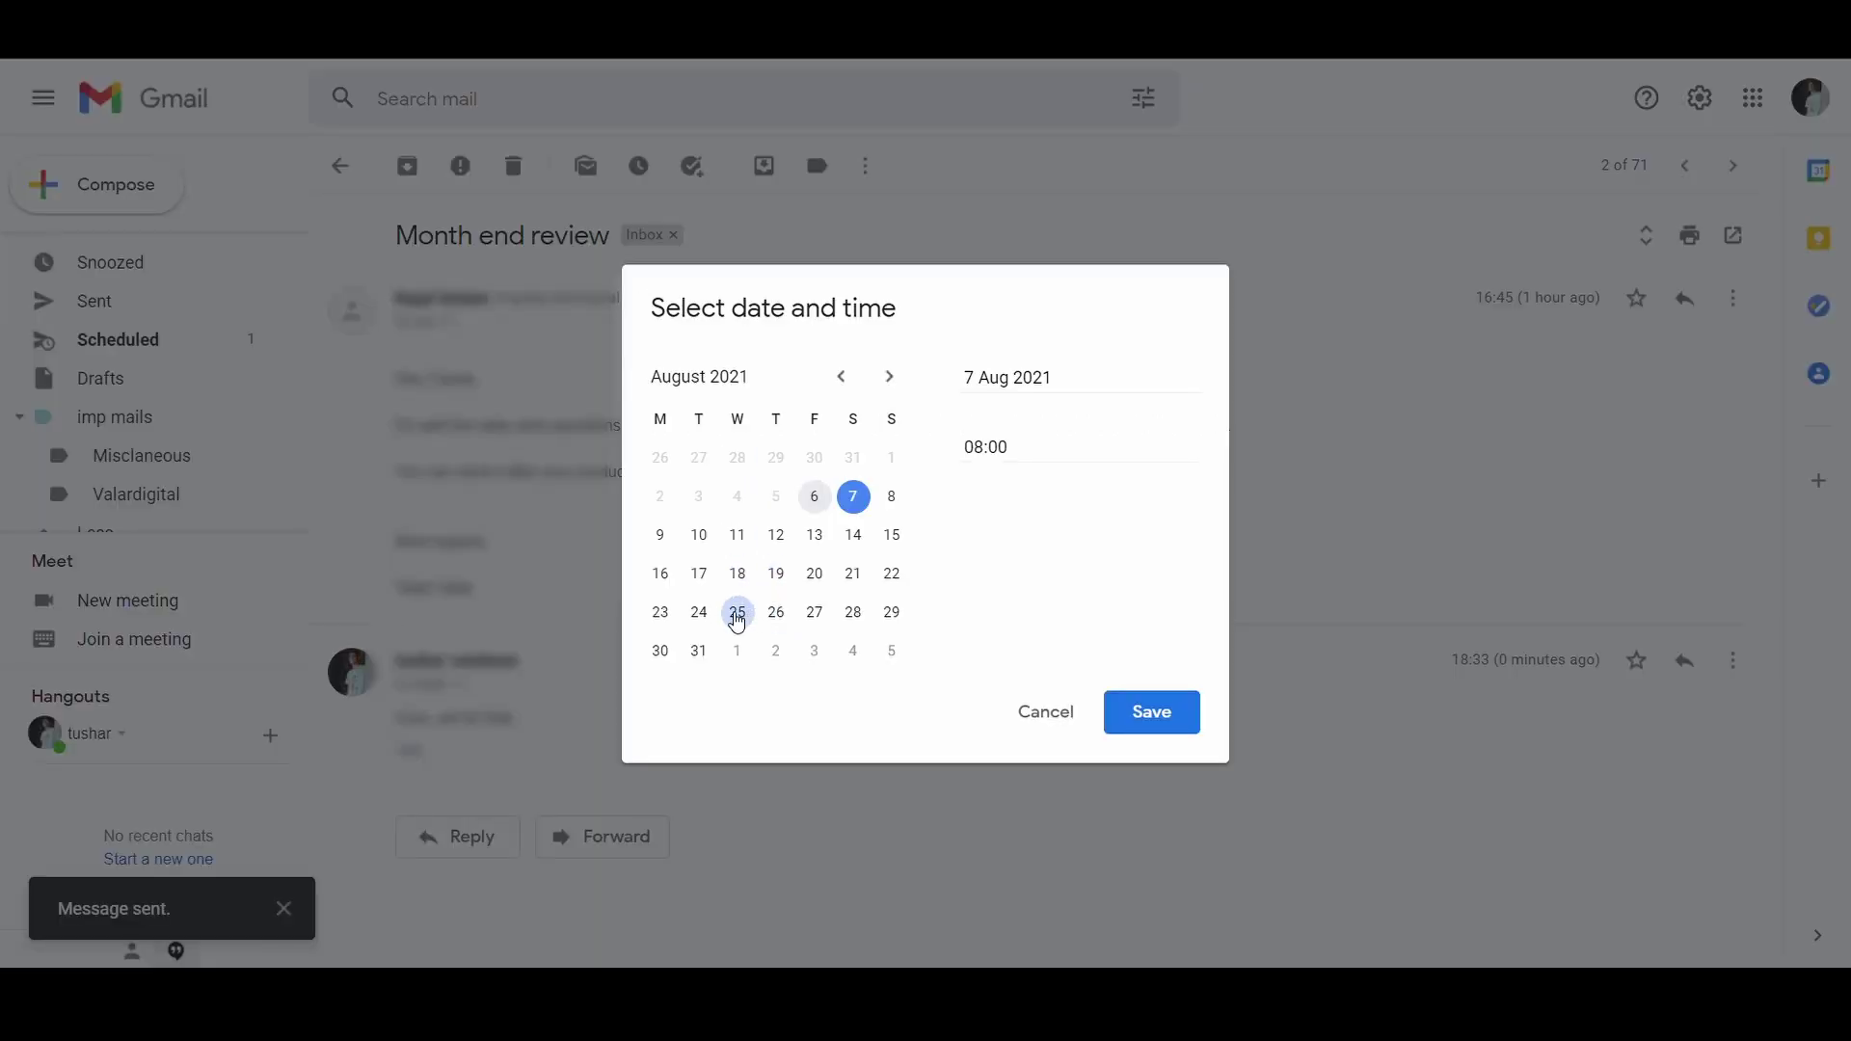
pyautogui.click(738, 617)
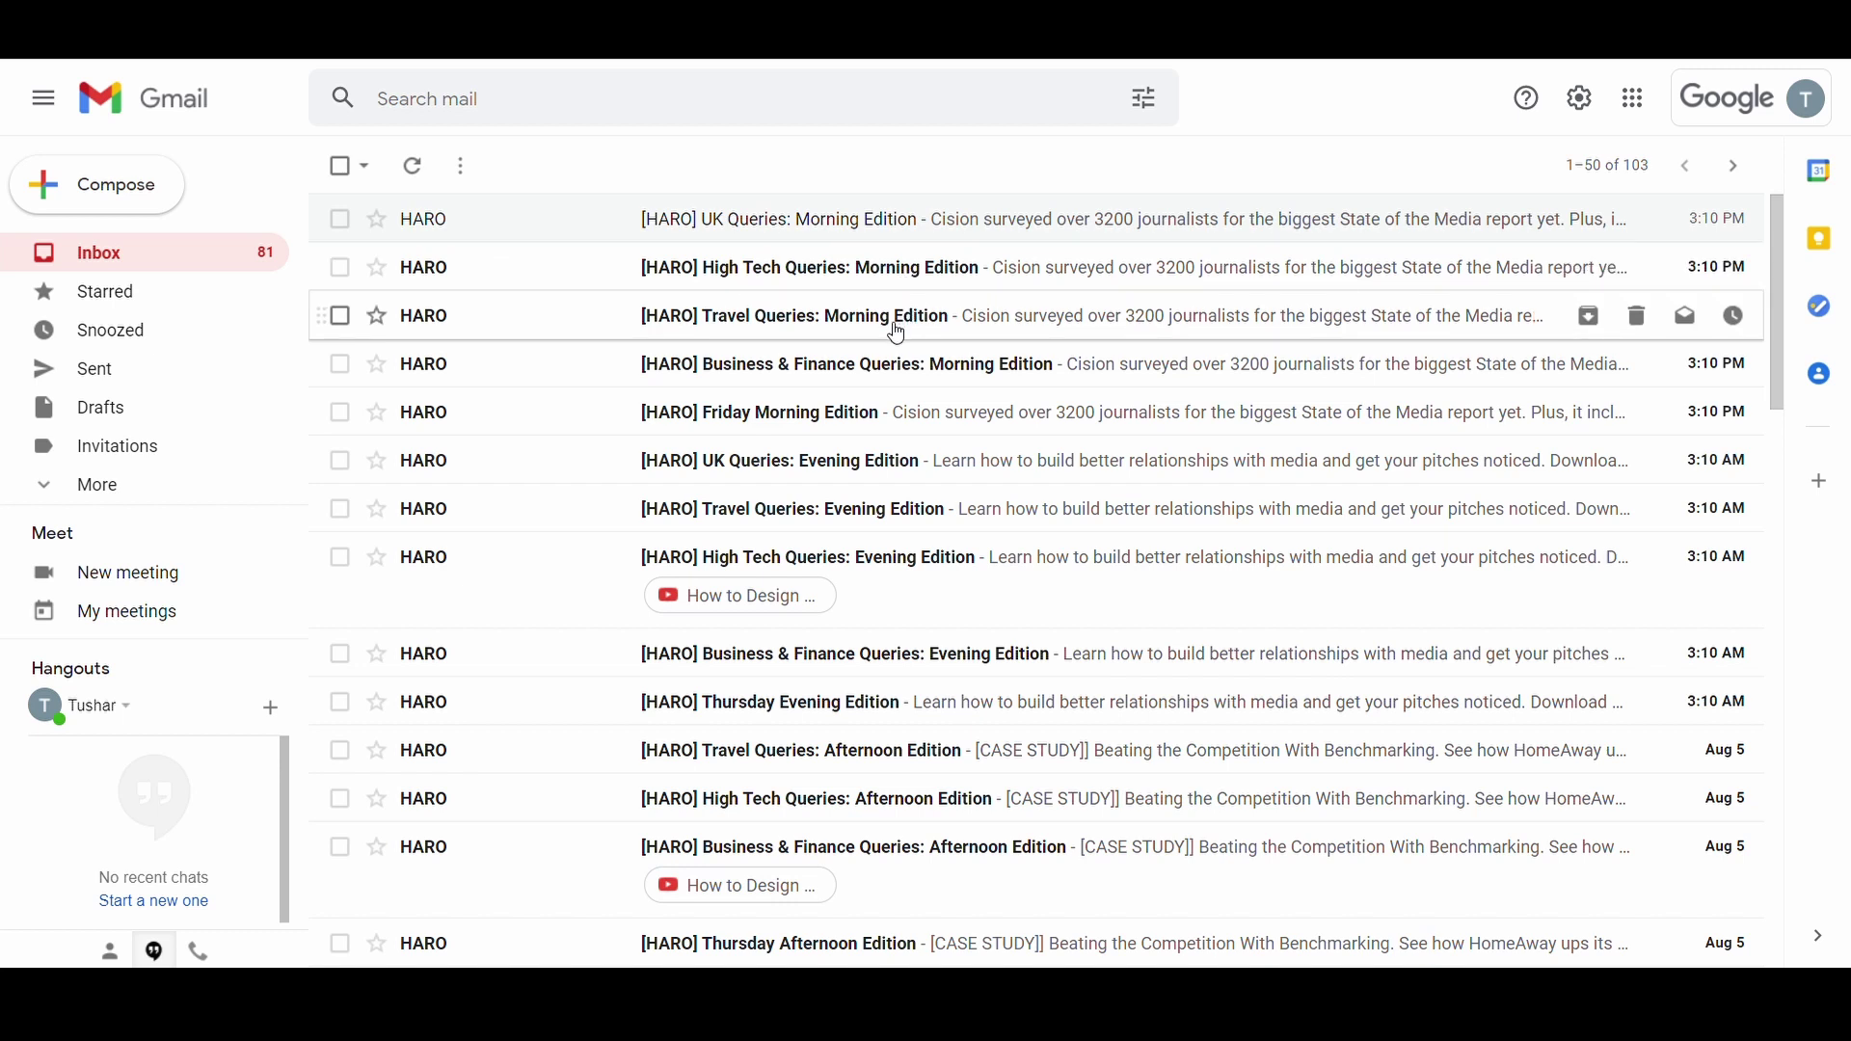
pyautogui.scroll(-1, 897, 334)
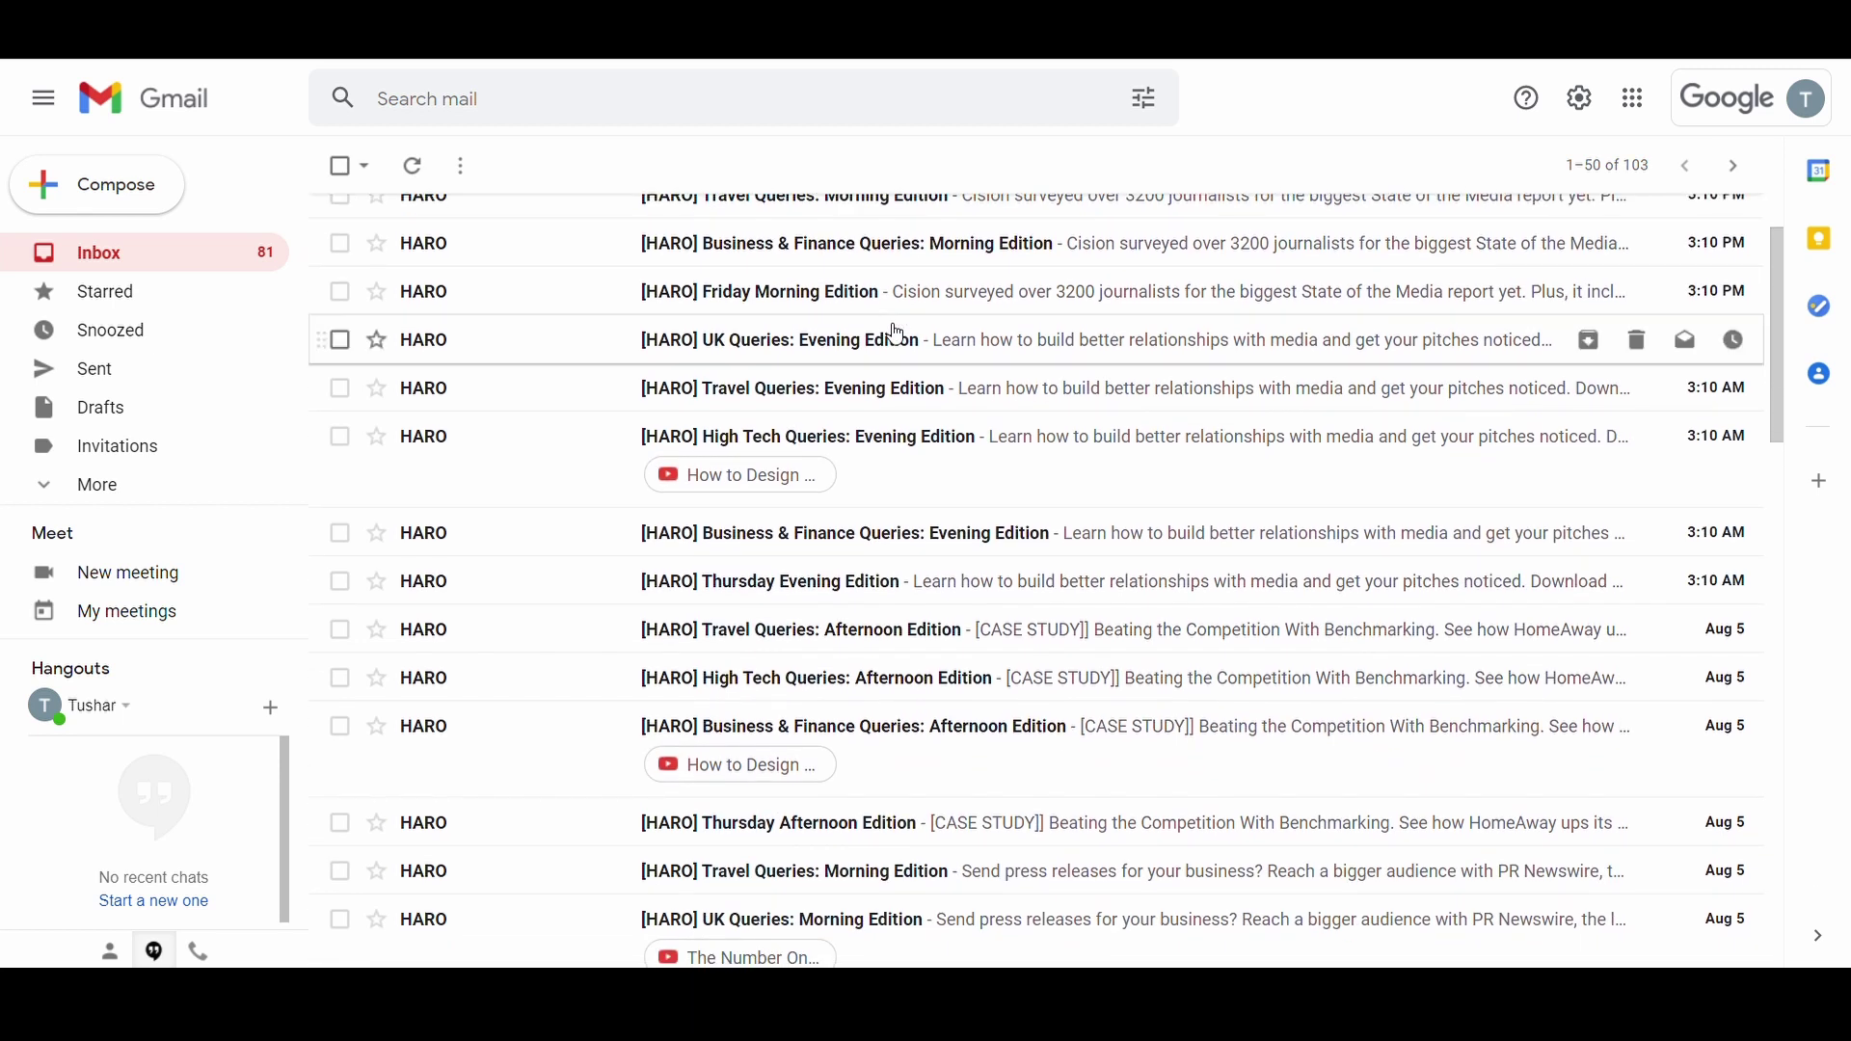
pyautogui.scroll(1, 896, 334)
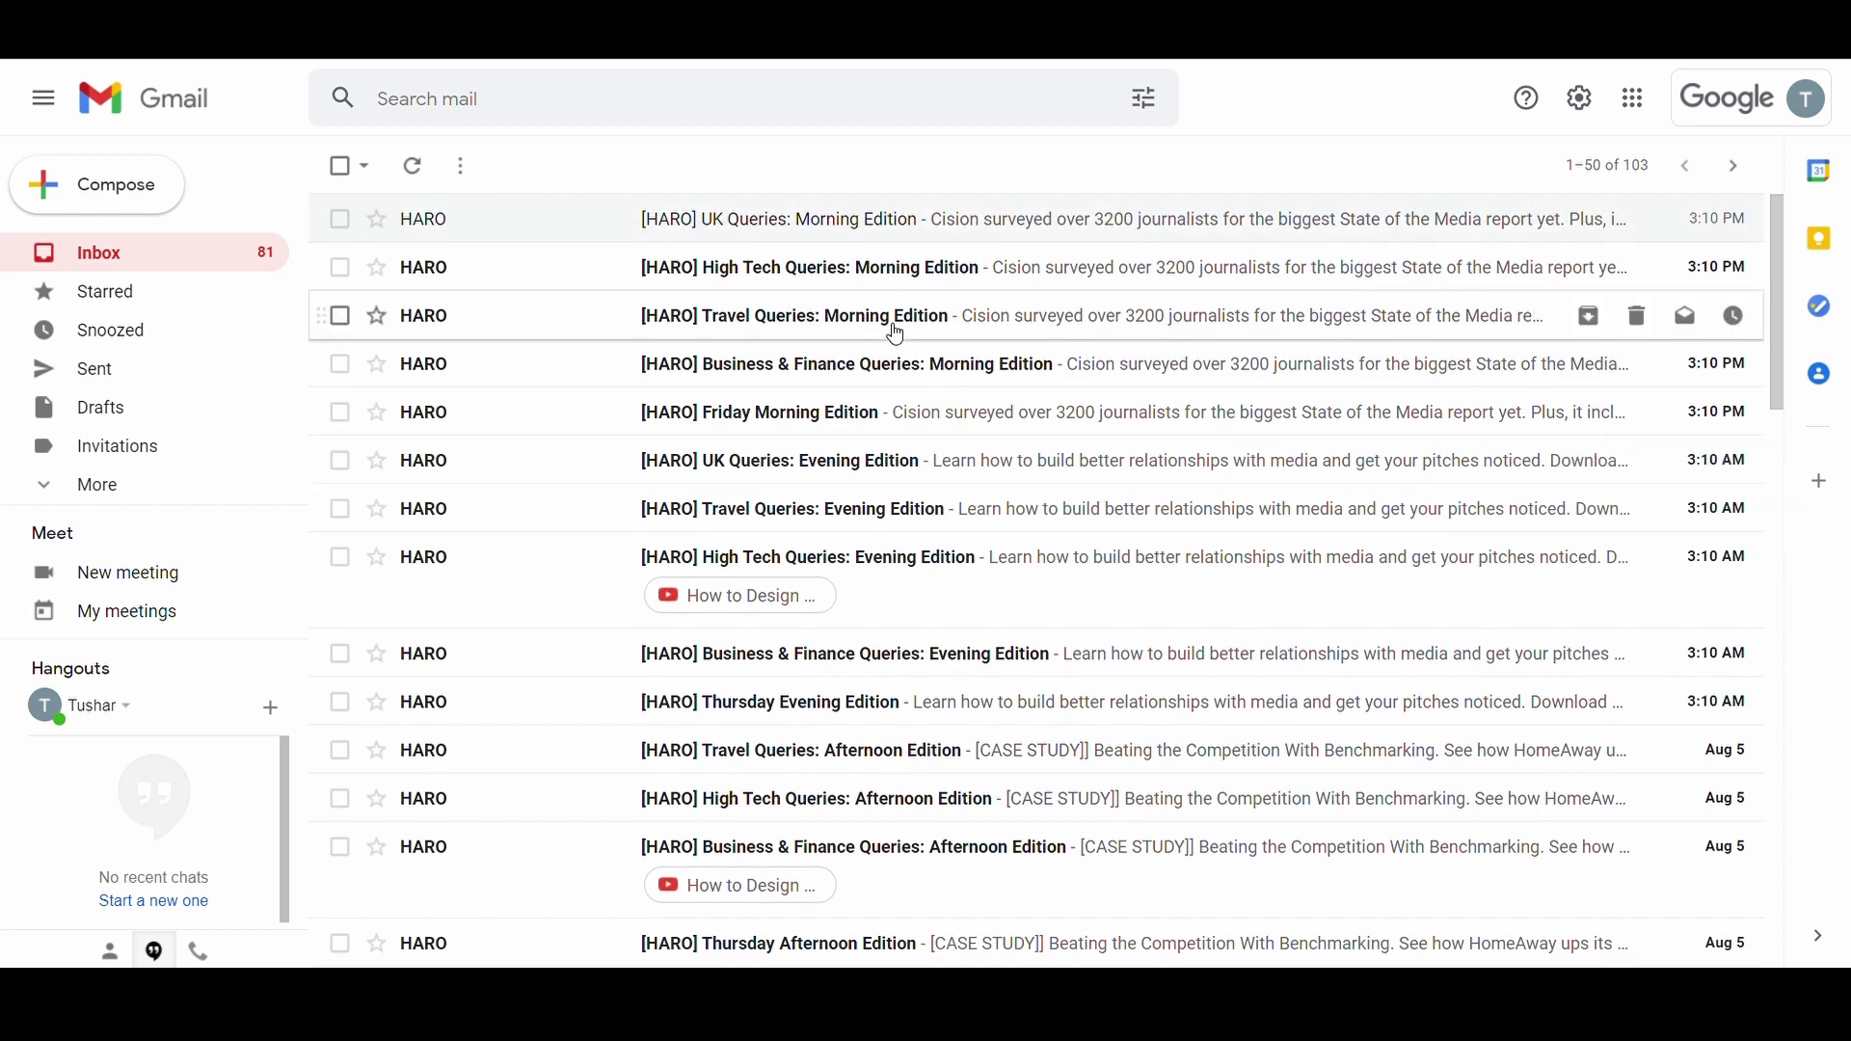
pyautogui.click(898, 118)
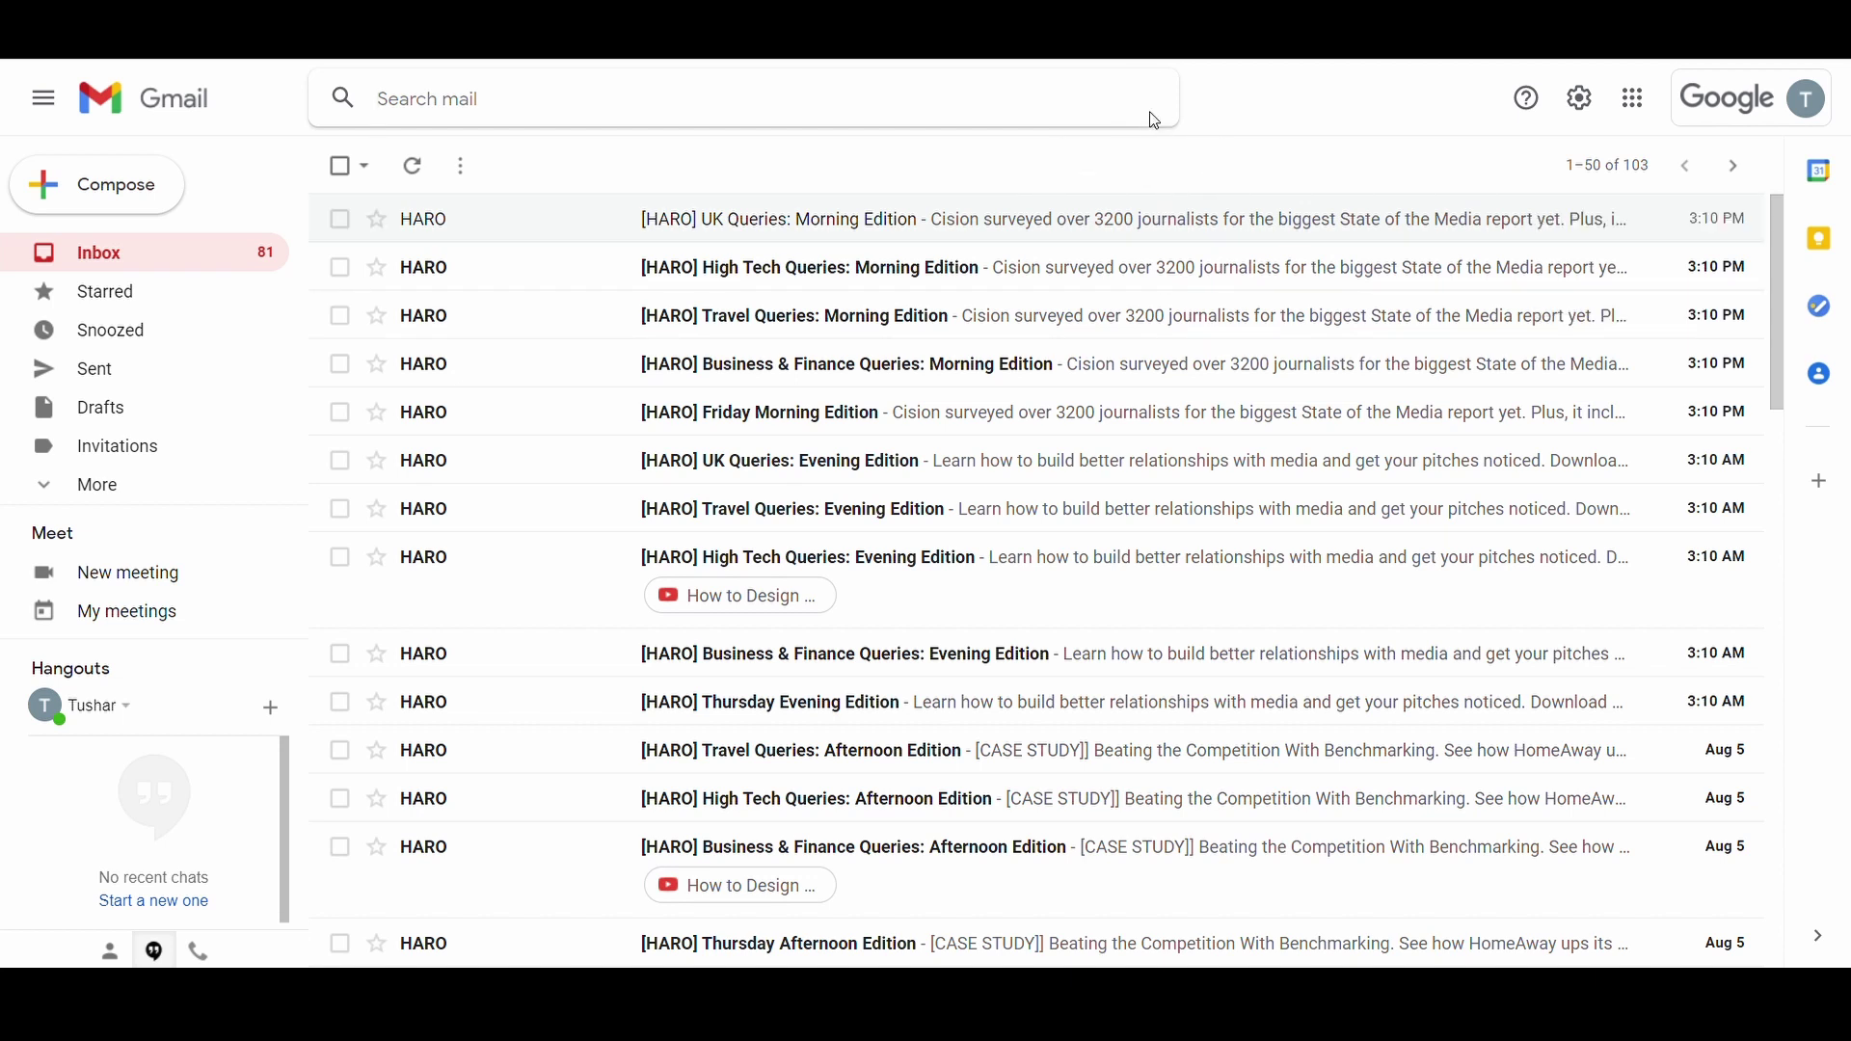
# Step: Search for messages from HARO's sender address containing the word "travel"
pyautogui.click(1155, 114)
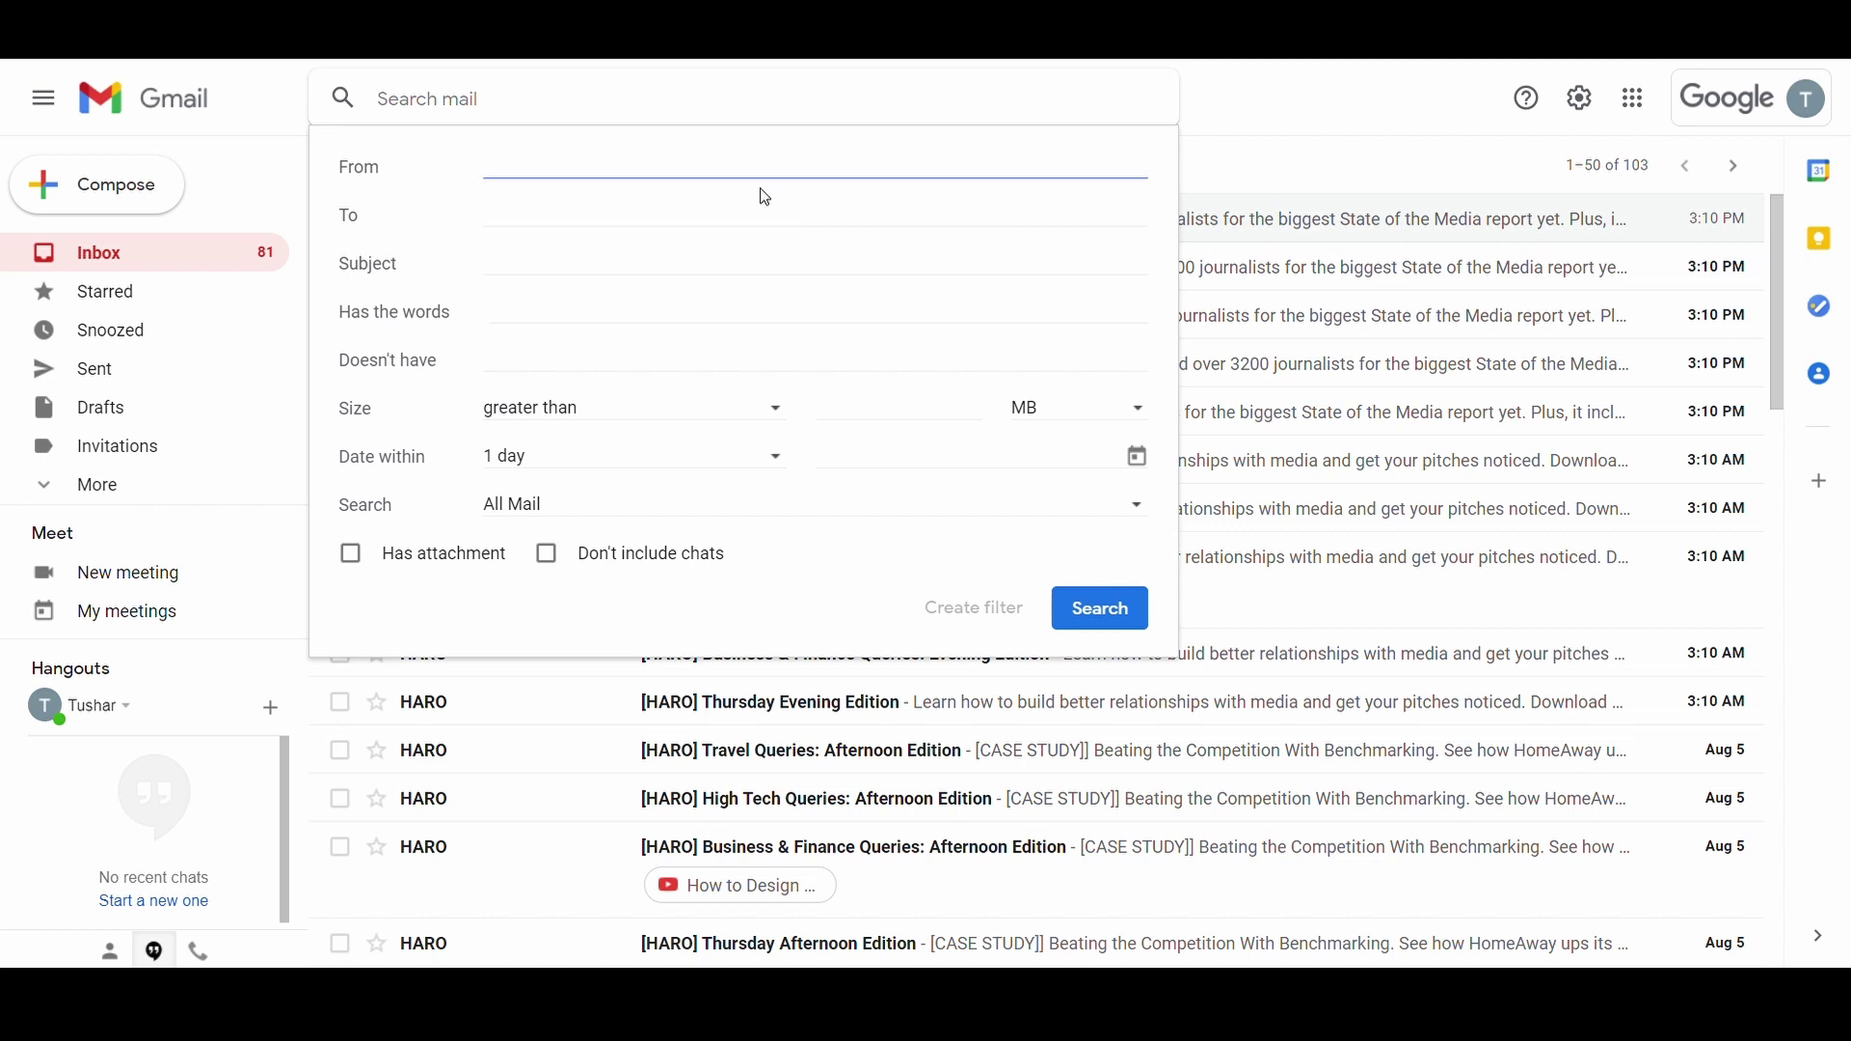
pyautogui.hotkey('ctrl', 'v')
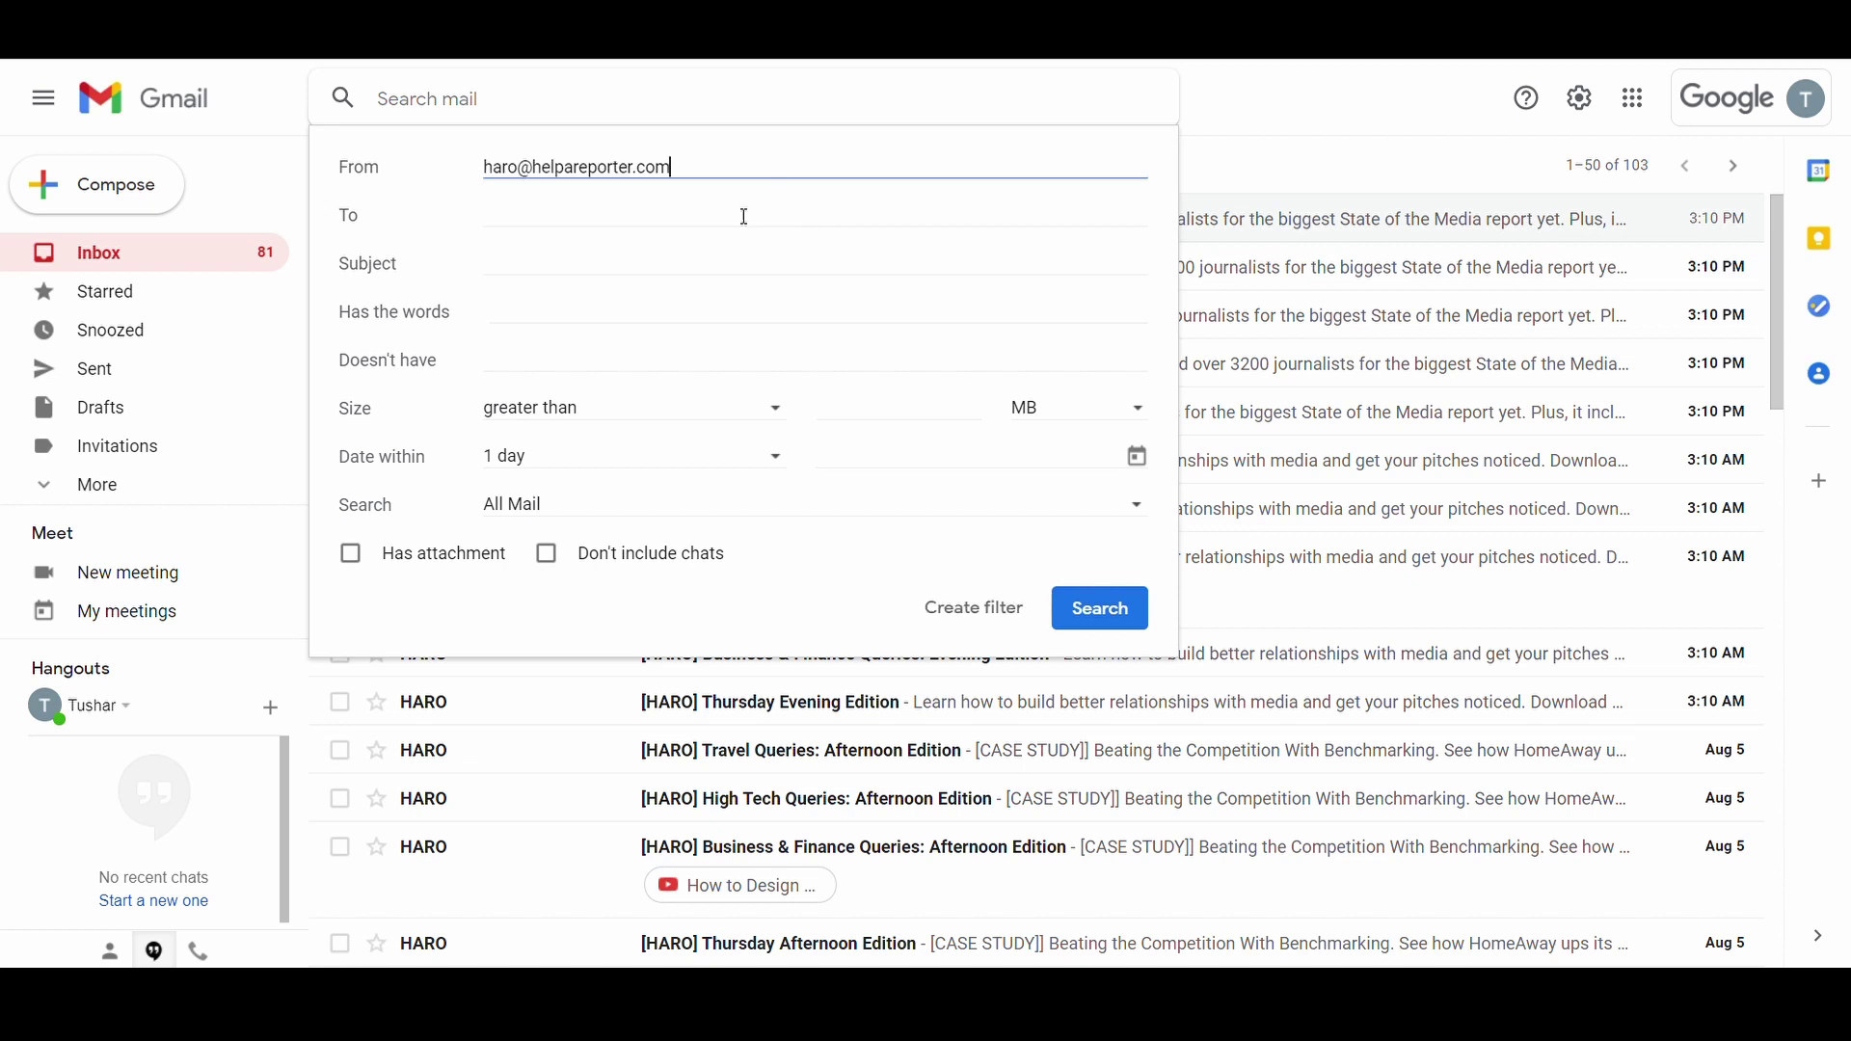
pyautogui.click(609, 325)
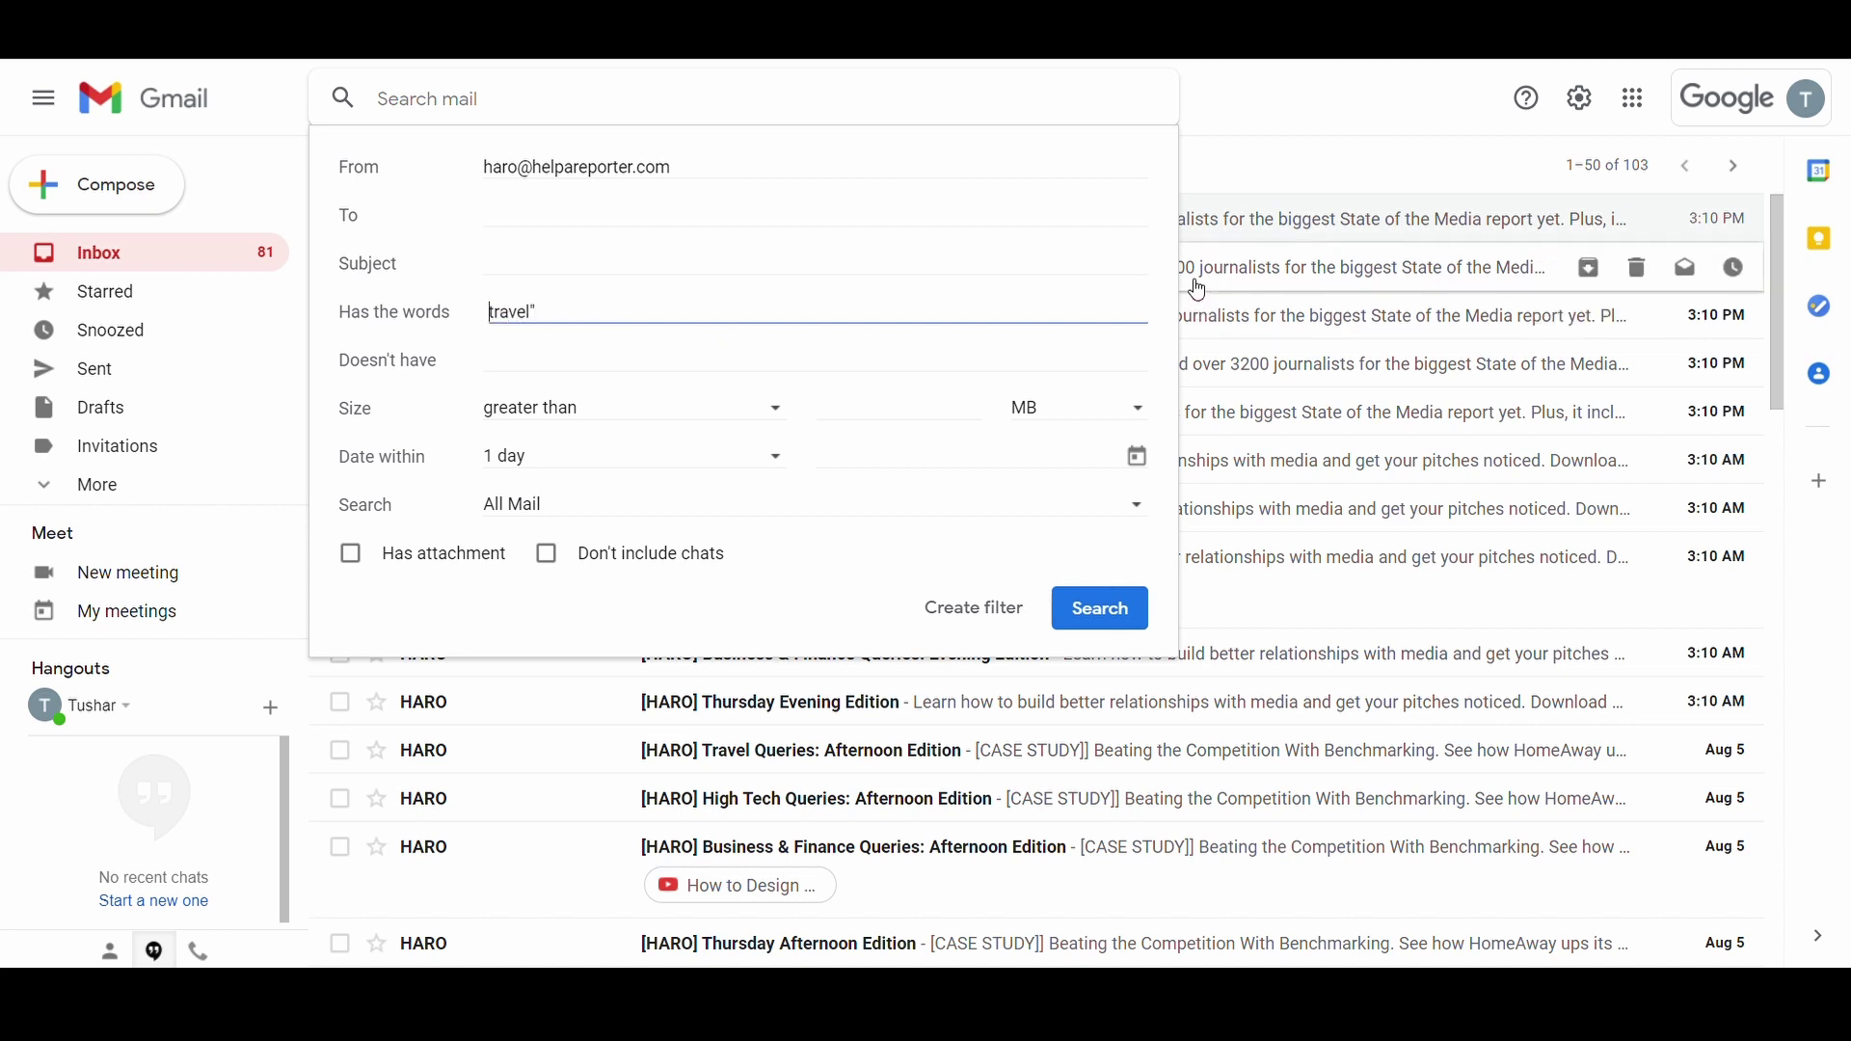
pyautogui.write('"')
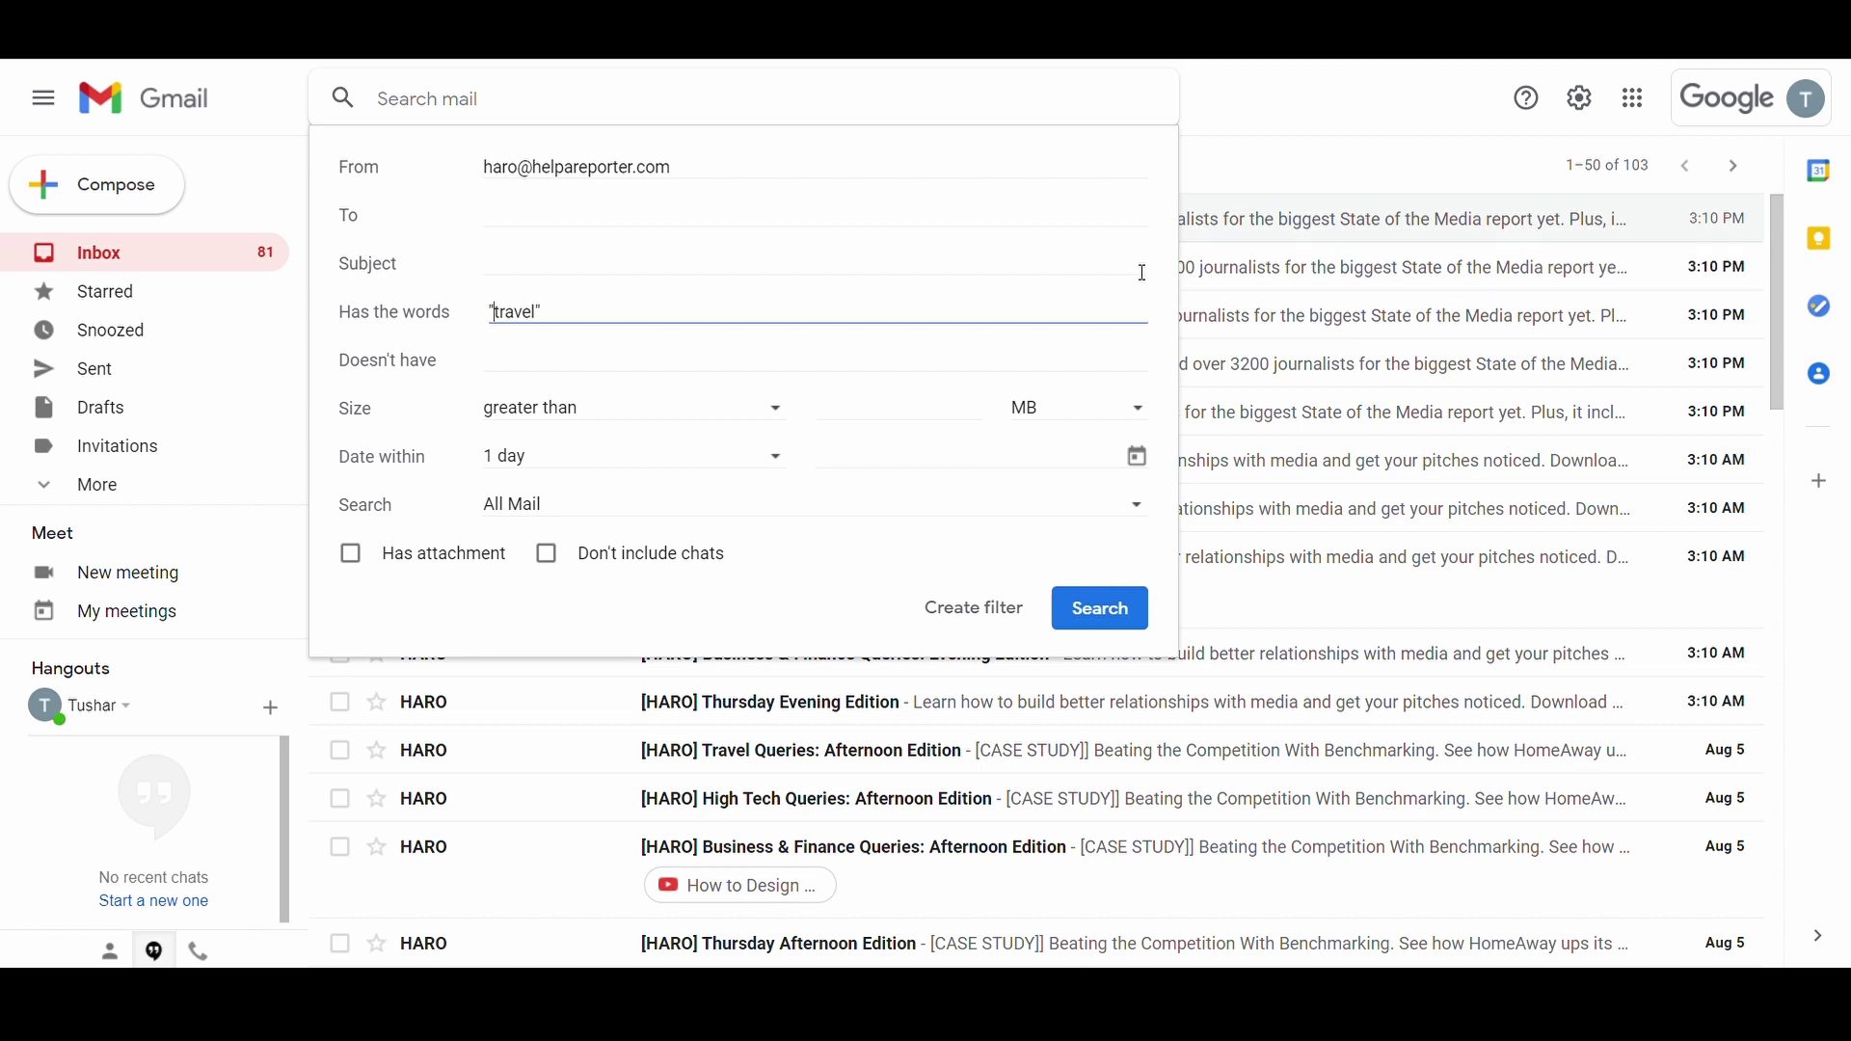
pyautogui.click(1094, 613)
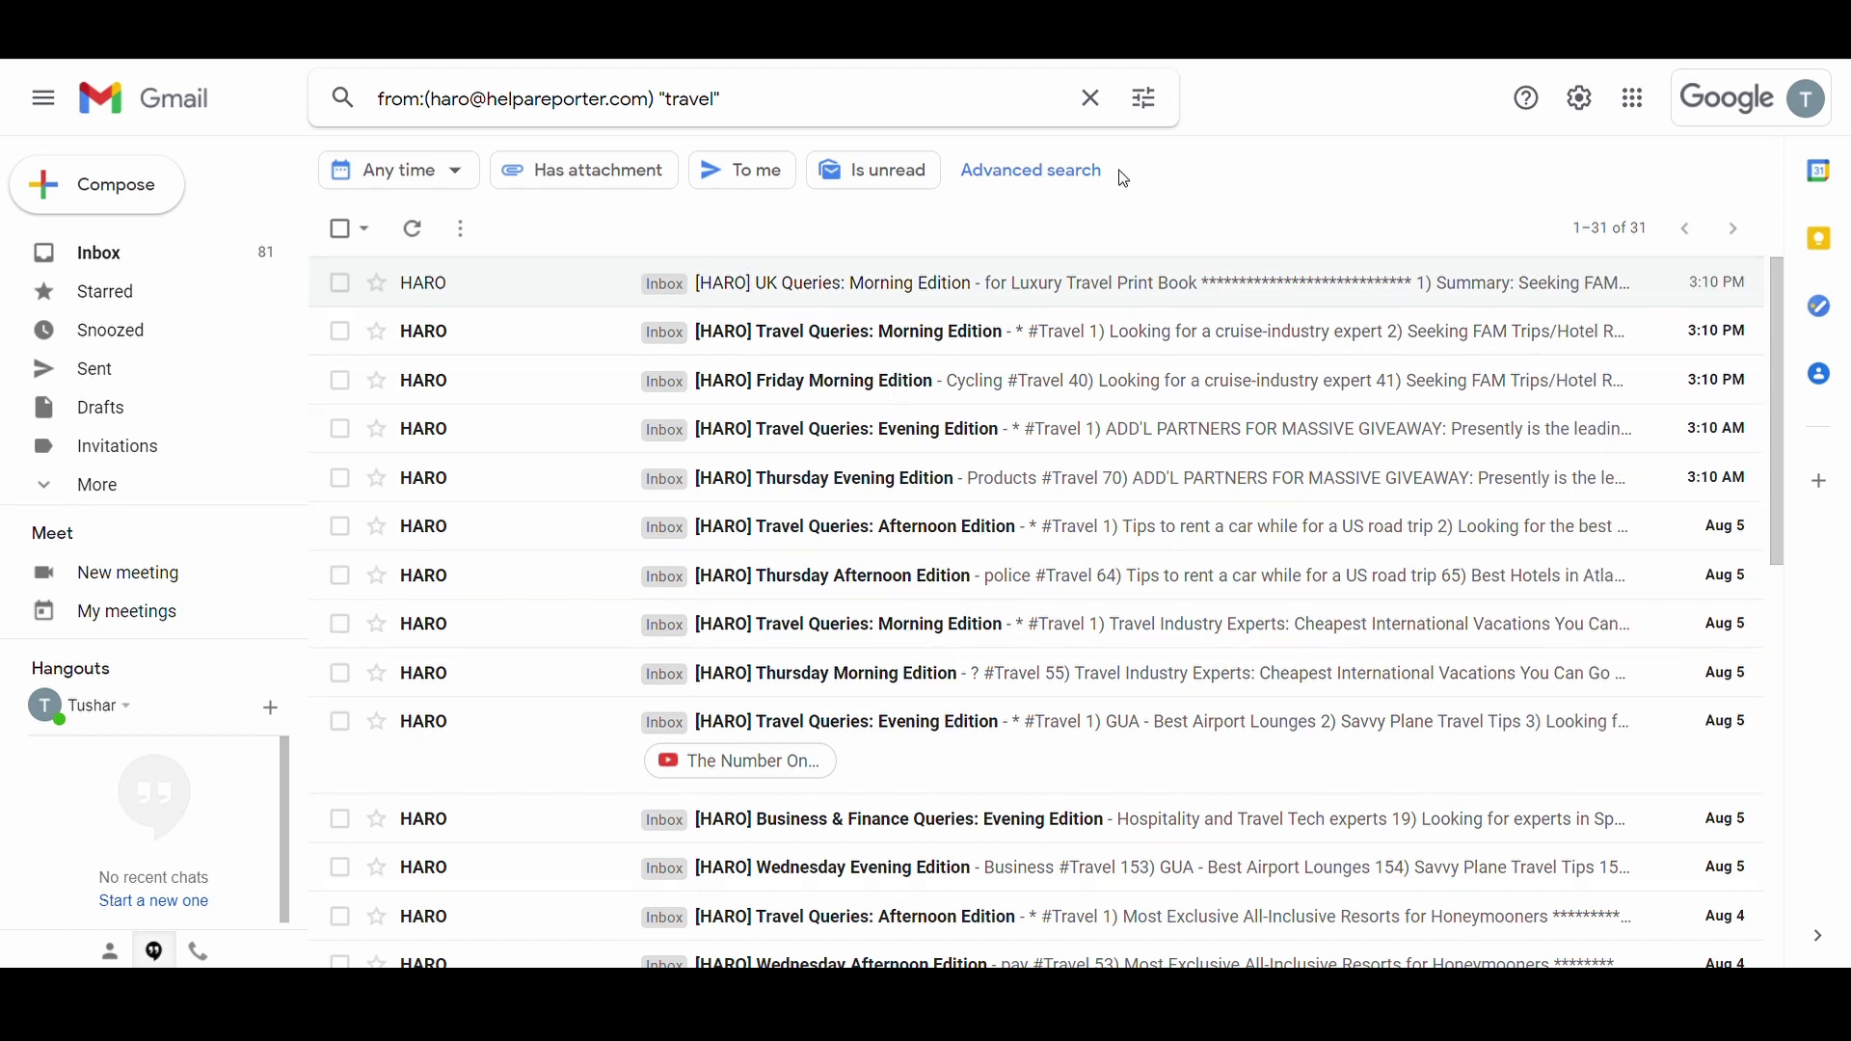
# Step: Create a filter that skips the Inbox and marks as read, also applying it to 31 existing conversations
pyautogui.click(1143, 104)
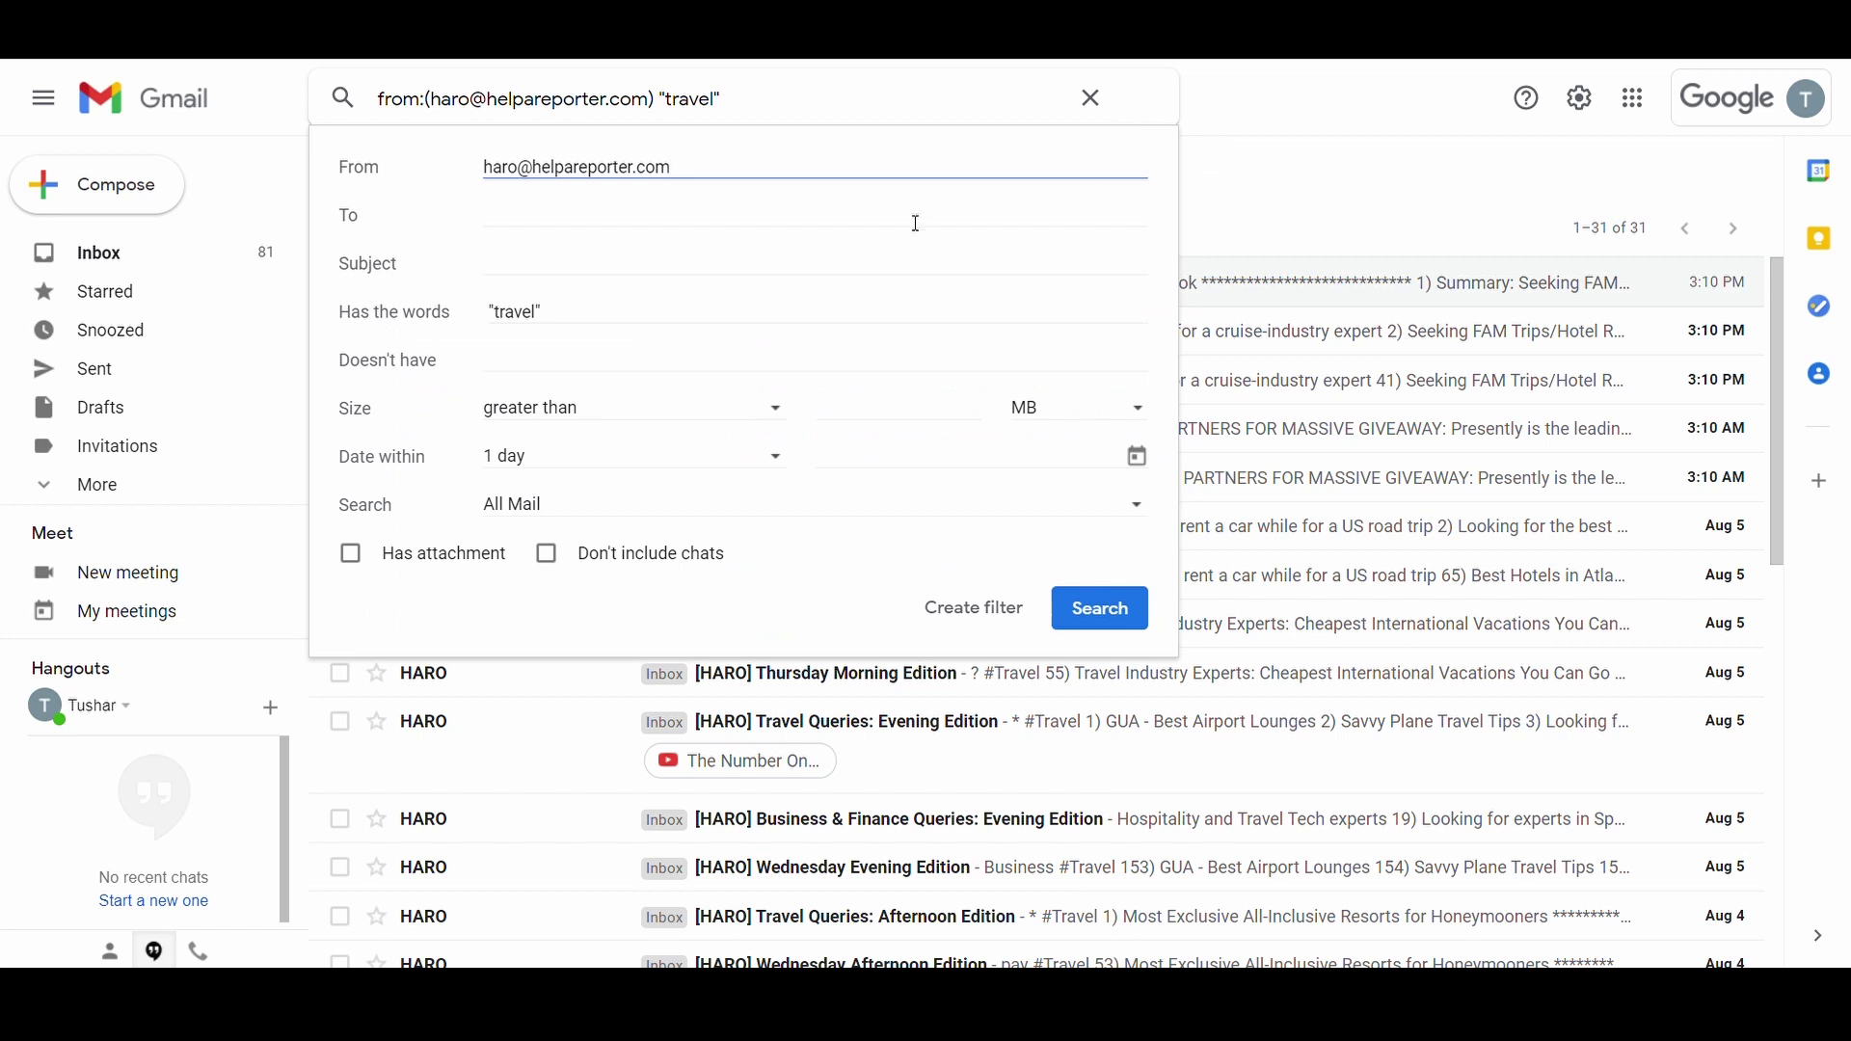
pyautogui.click(936, 610)
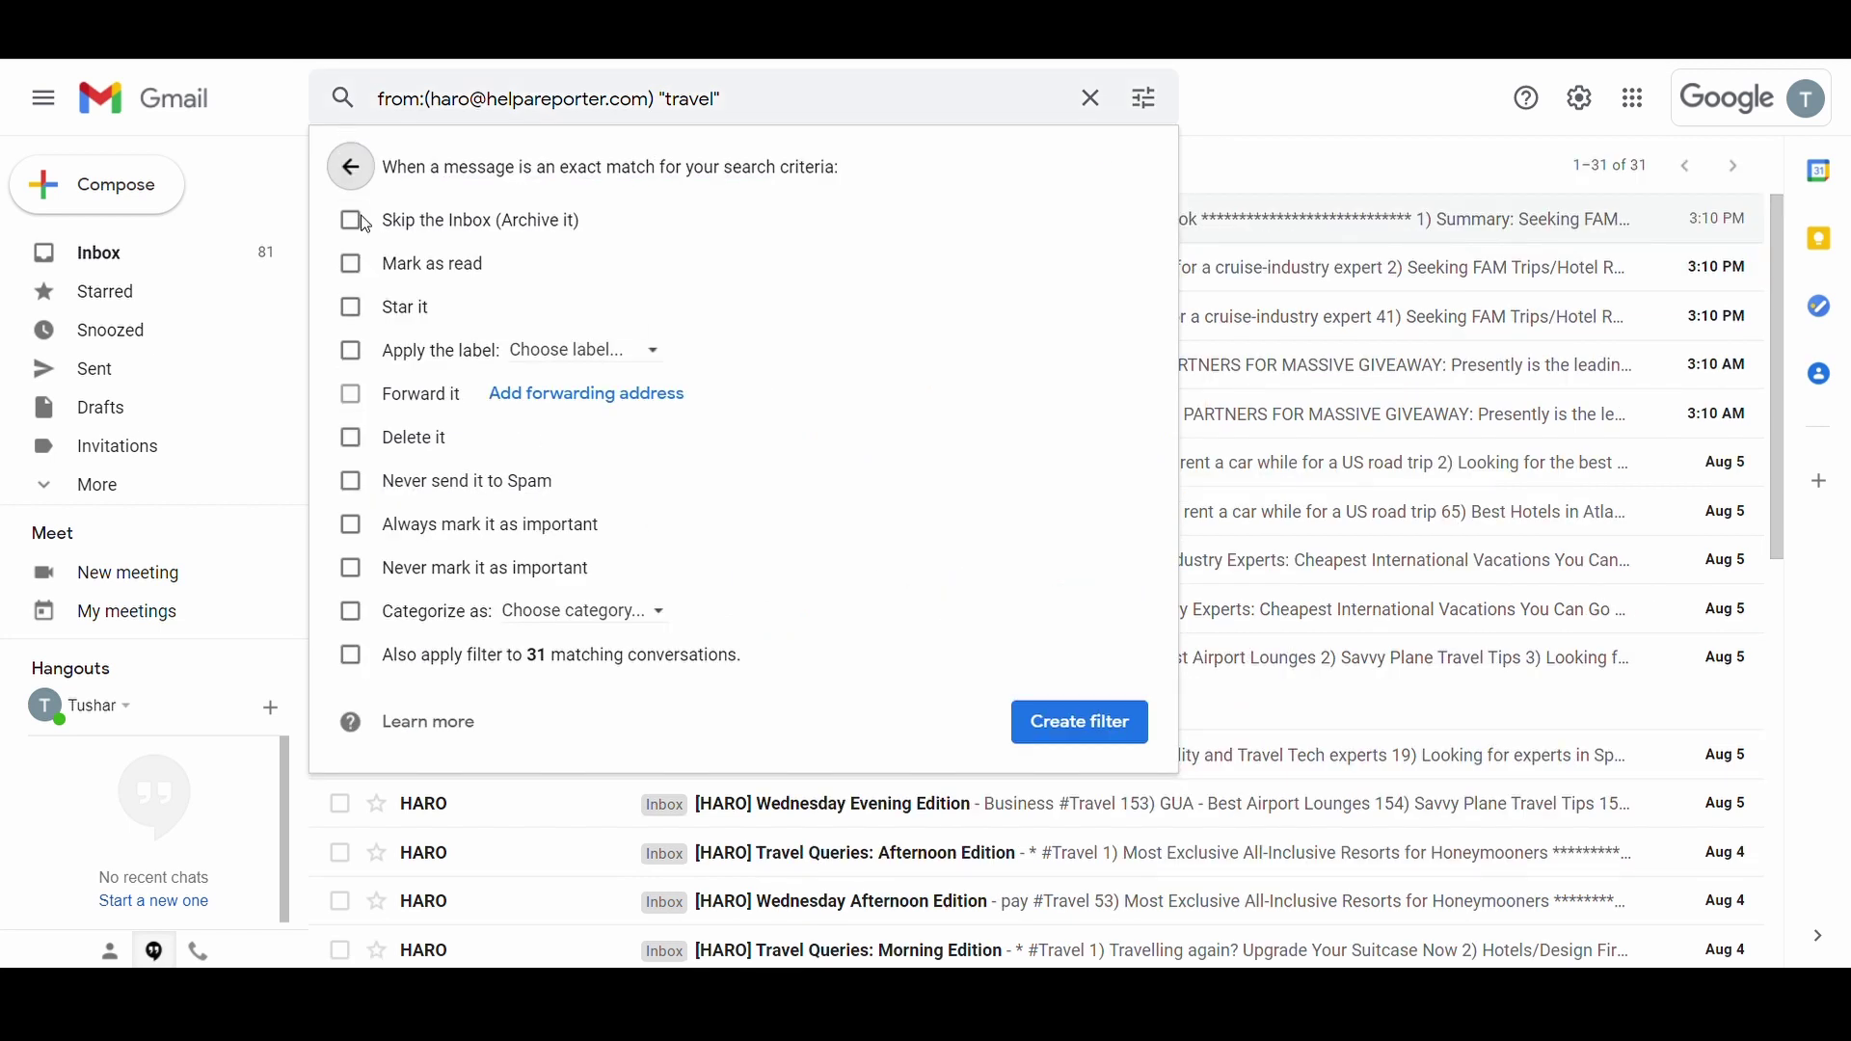
pyautogui.click(353, 221)
pyautogui.click(352, 265)
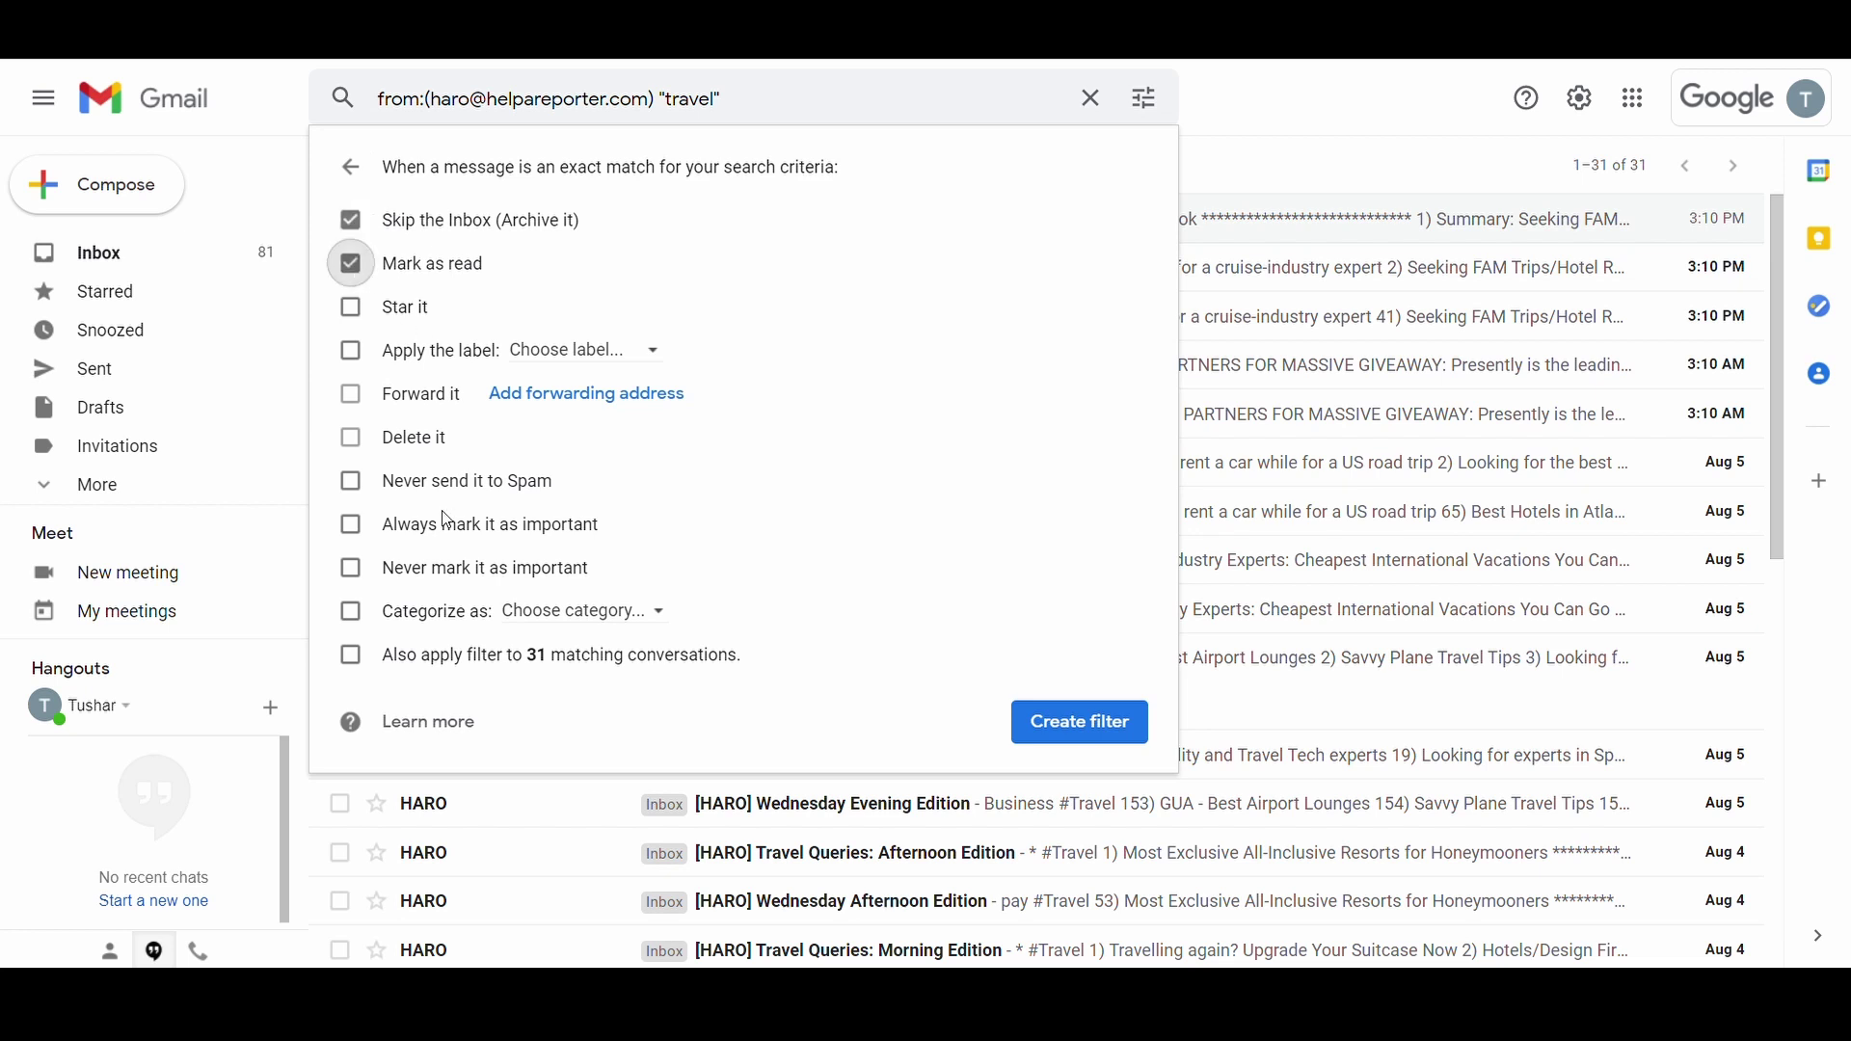
pyautogui.click(350, 656)
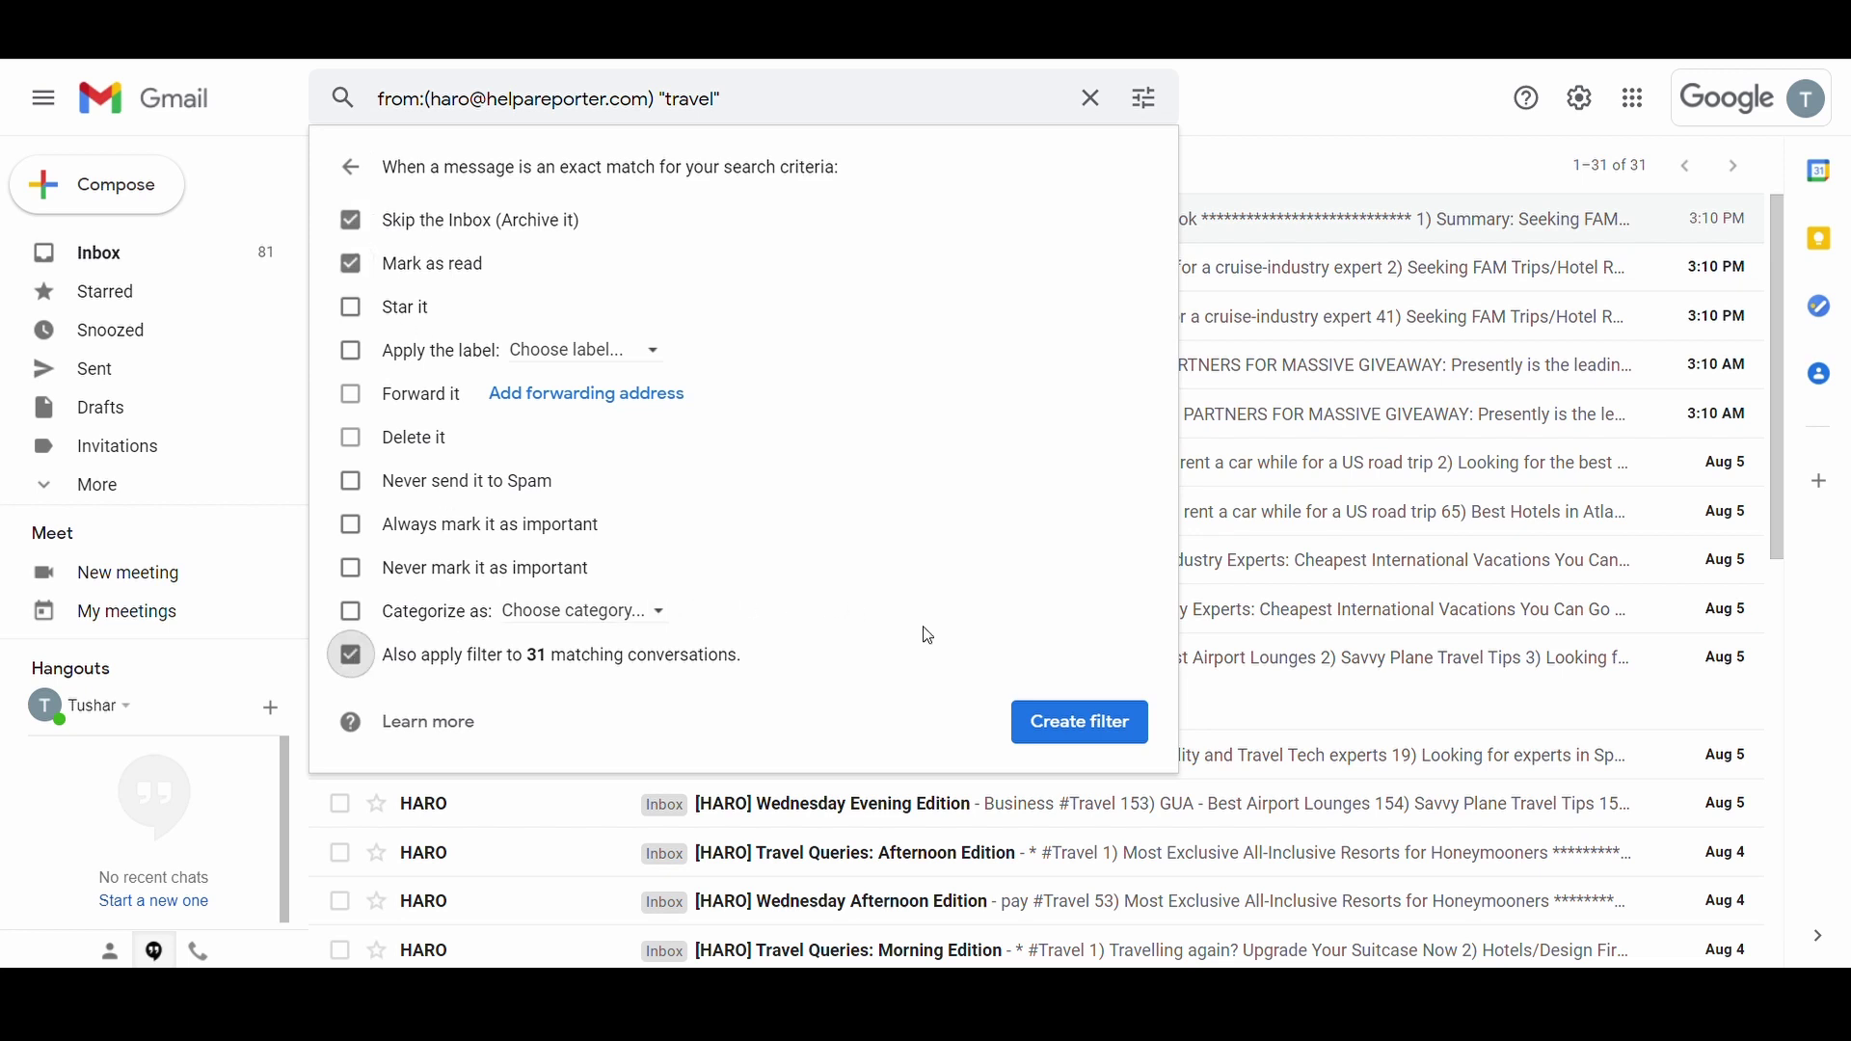
pyautogui.click(1046, 724)
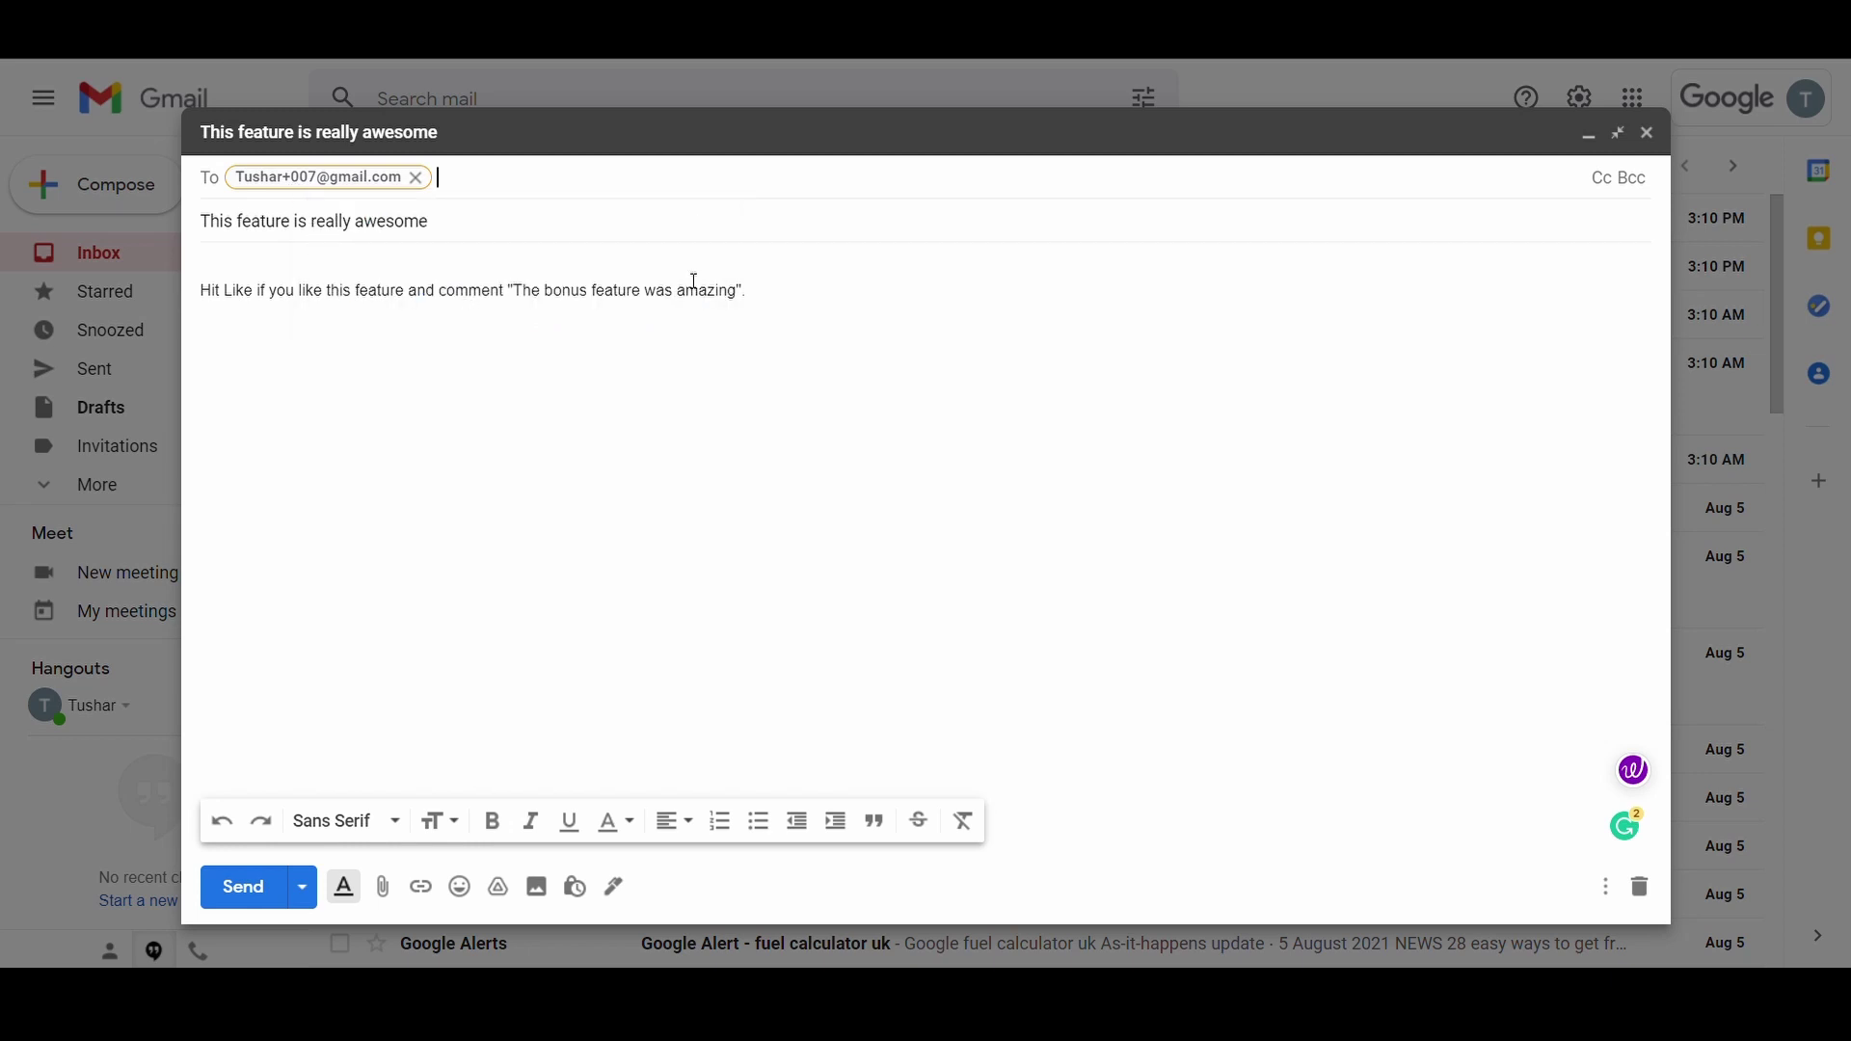
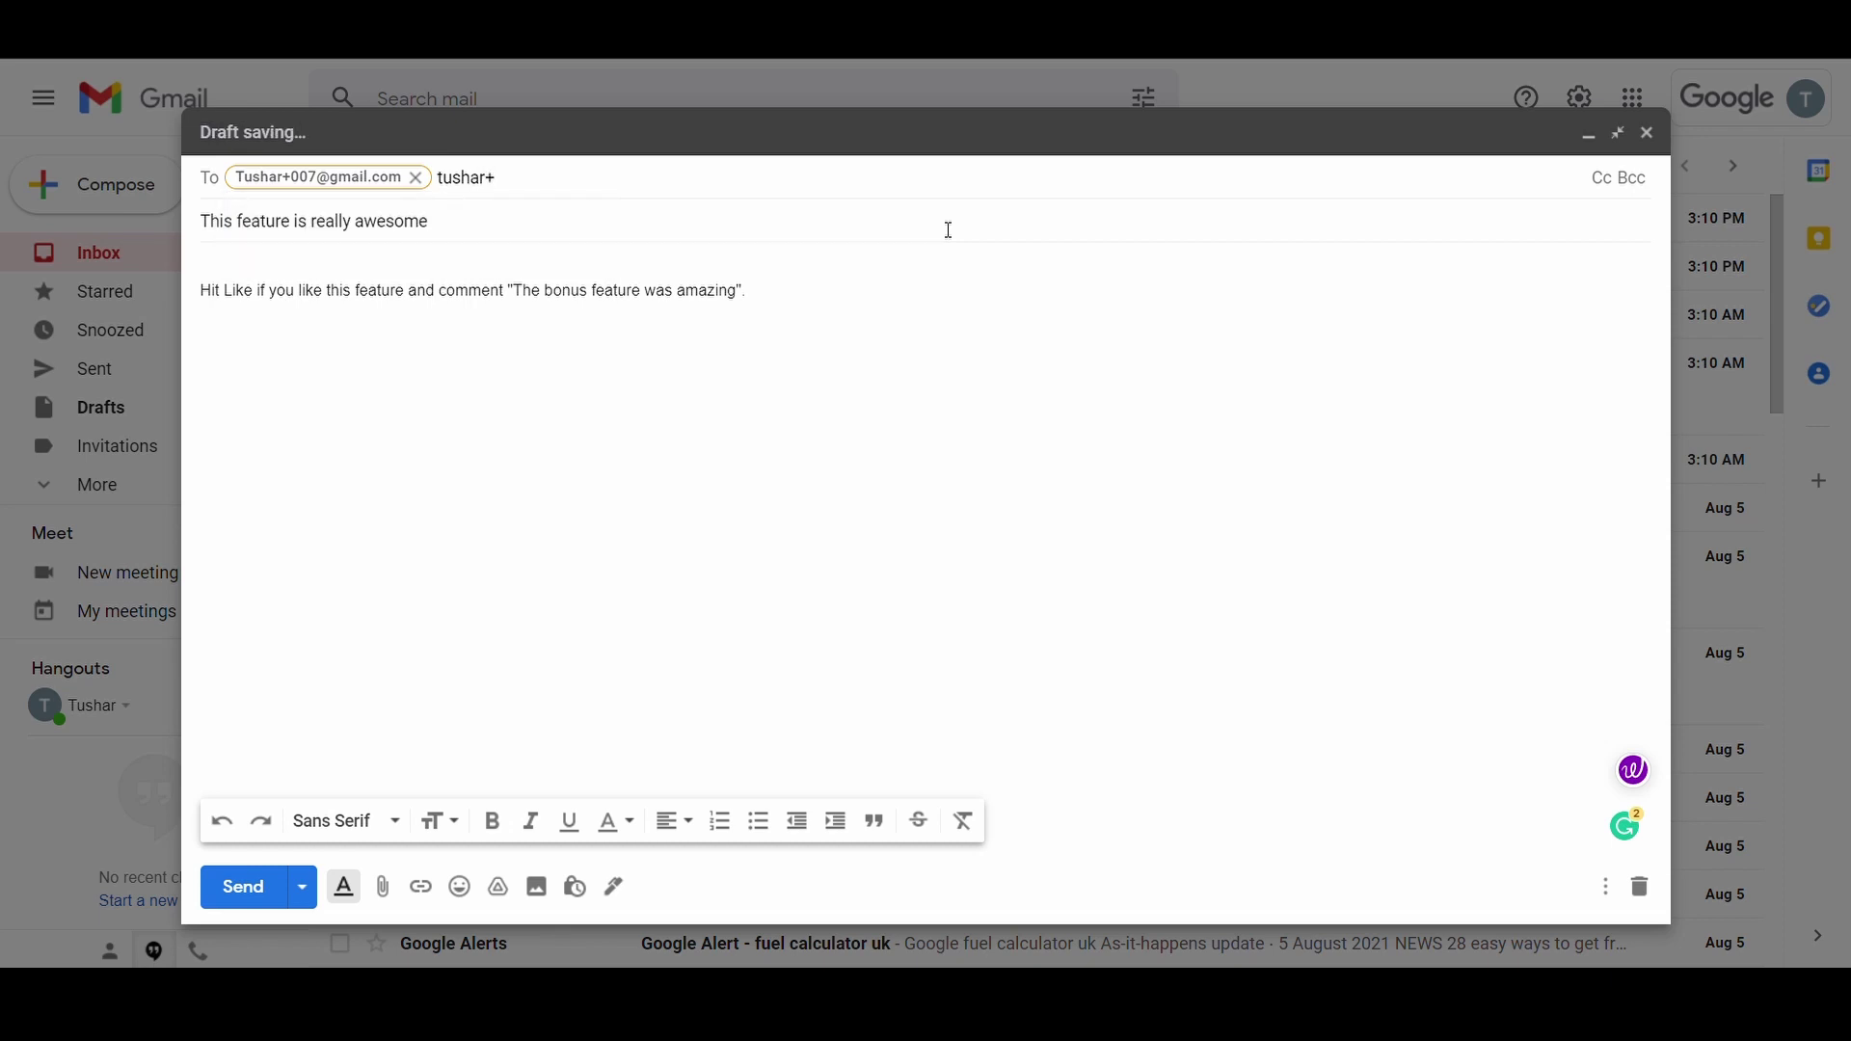
# Step: Add your own Gmail address with a plus-sign alias as the draft's second recipient
pyautogui.click(832, 410)
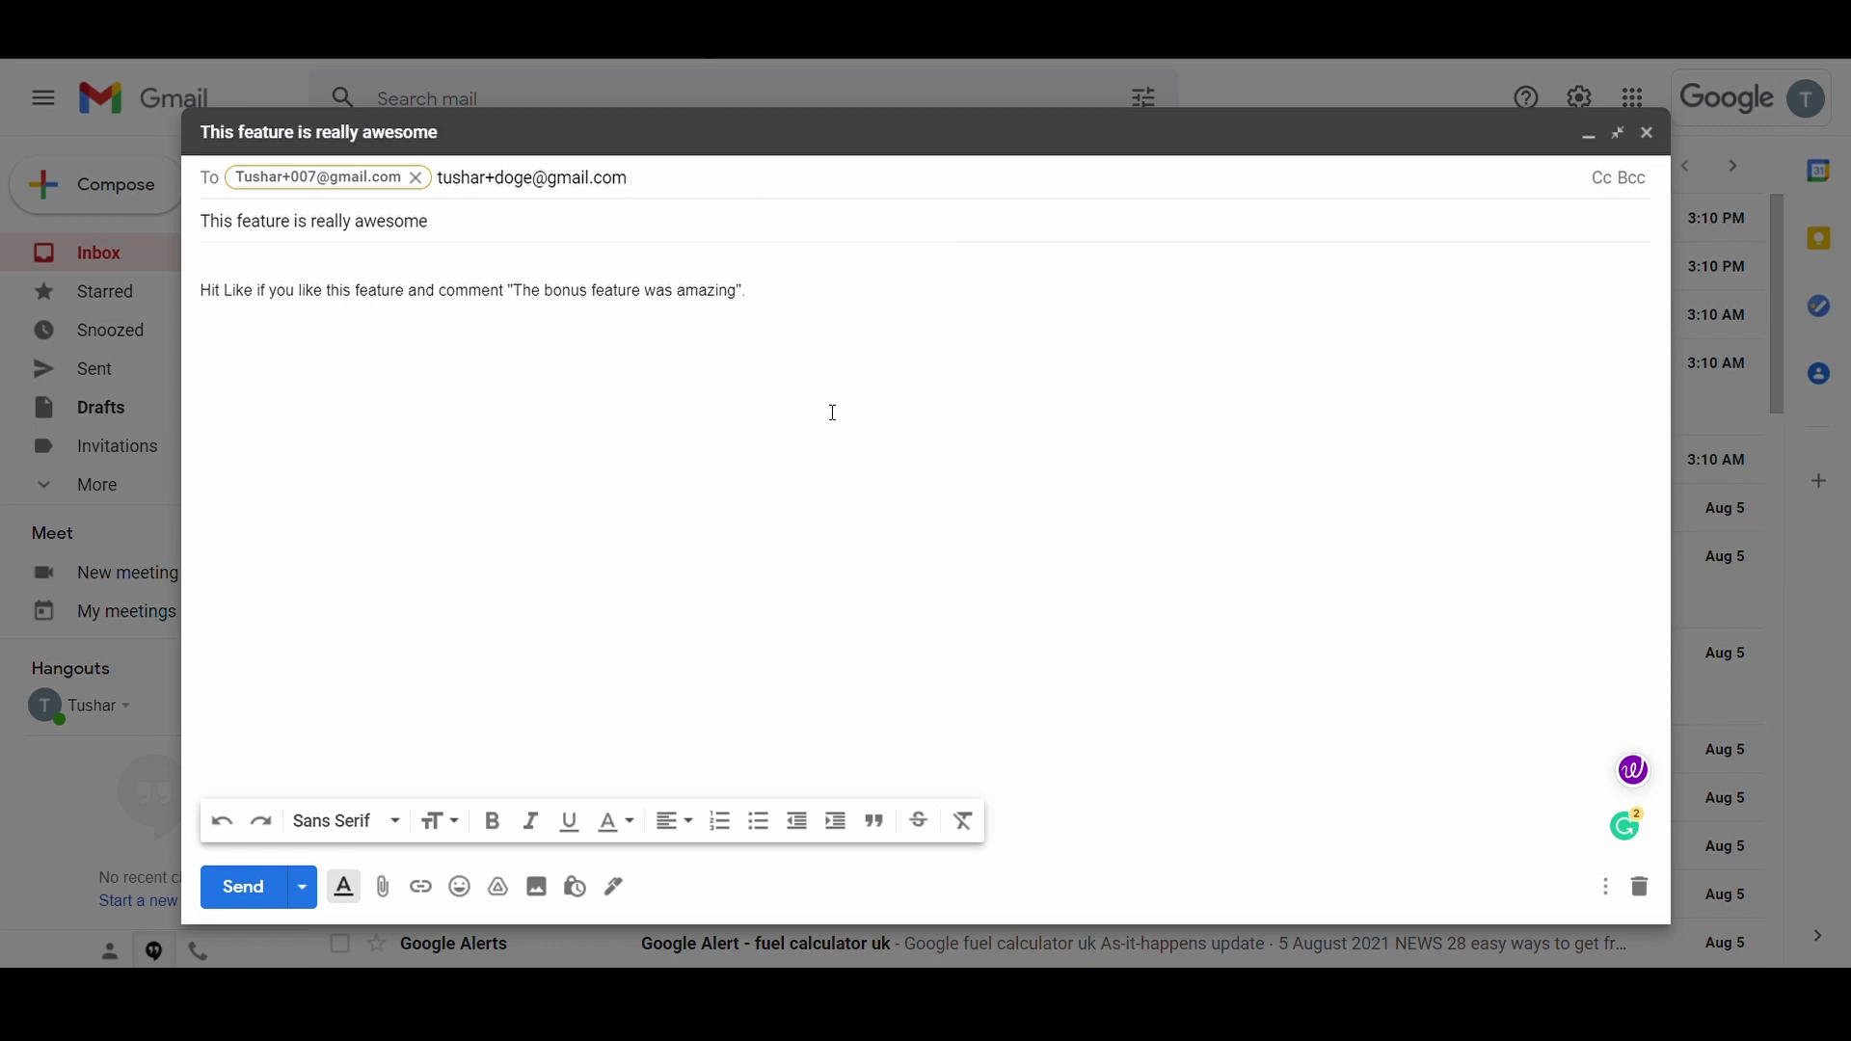